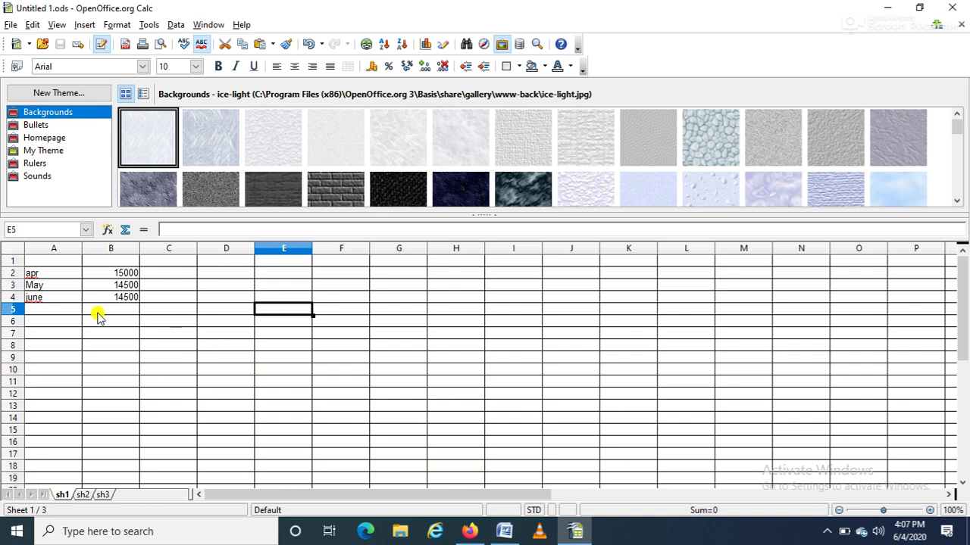
Total the three monthly amounts in cell B5 of sheet sh1 with the formula =sum(B2:B4)
{"action": "left_click", "coordinate": [125, 312]}
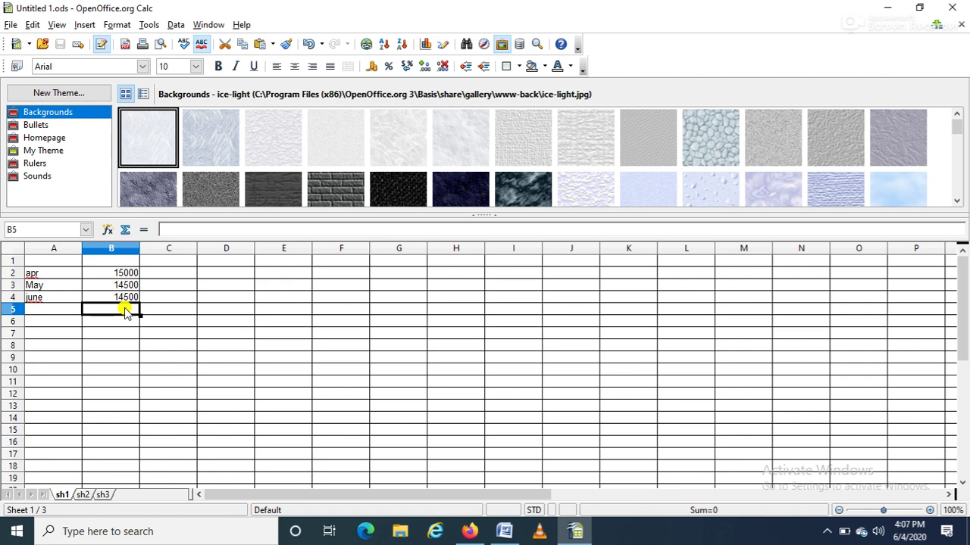
{"action": "type", "text": "=su"}
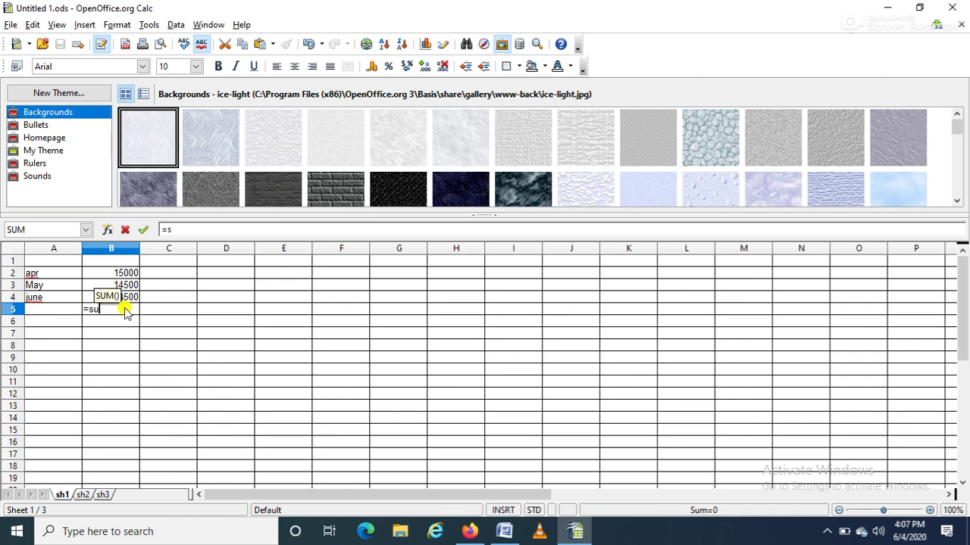
{"action": "type", "text": "m("}
{"action": "key", "text": "Up"}
{"action": "key", "text": "Up"}
{"action": "key", "text": "Up"}
{"action": "key", "text": "Up"}
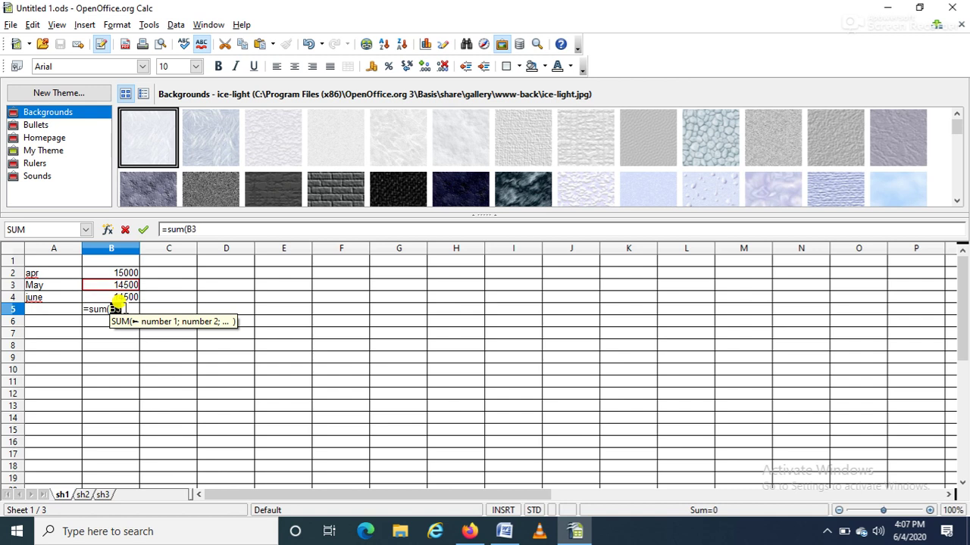
{"action": "key", "text": "Down"}
{"action": "key", "text": "shift+Down"}
{"action": "key", "text": "shift+Down"}
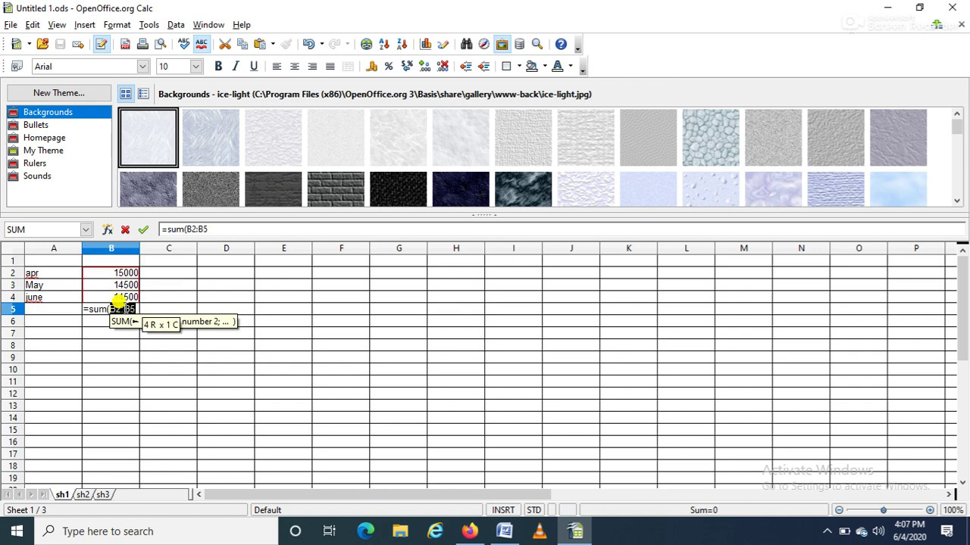
{"action": "type", "text": ")"}
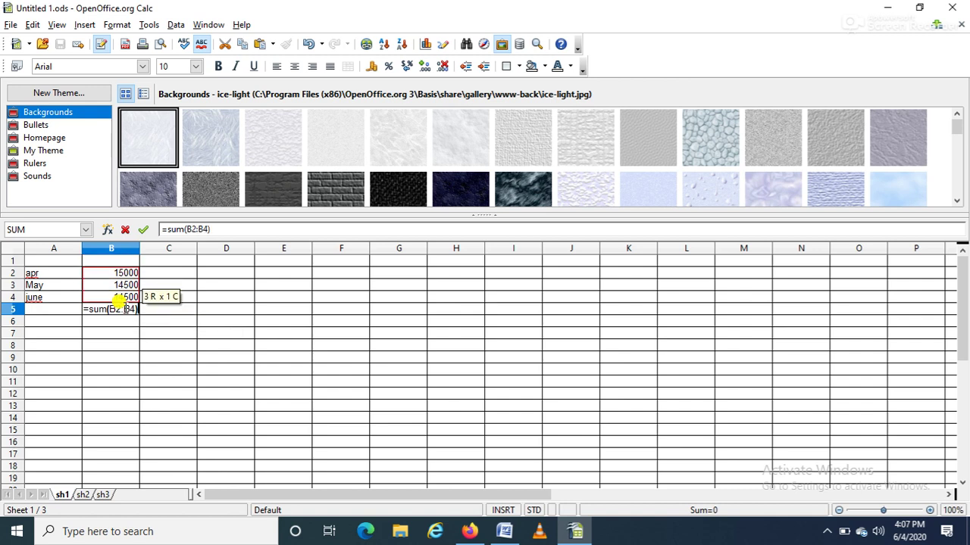
{"action": "key", "text": "Return"}
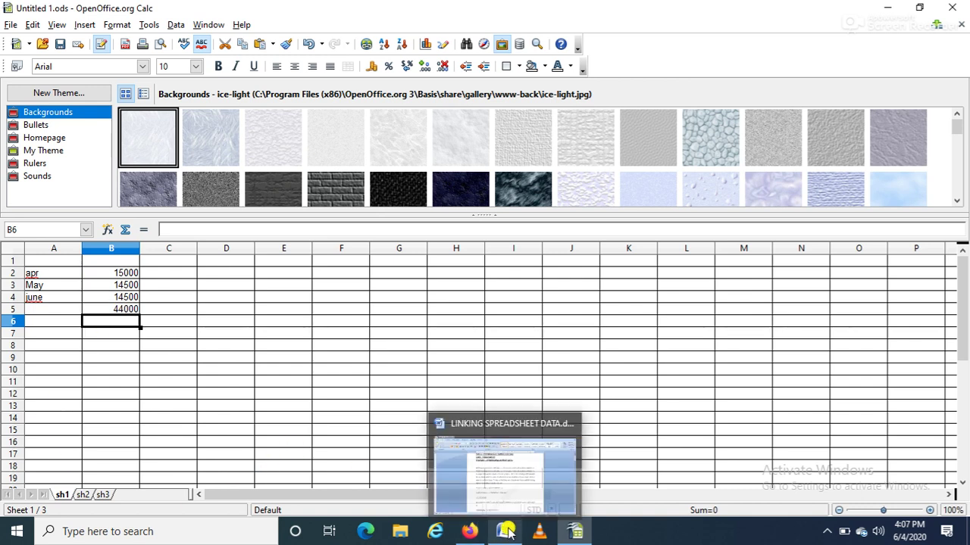
{"action": "left_click", "coordinate": [154, 449]}
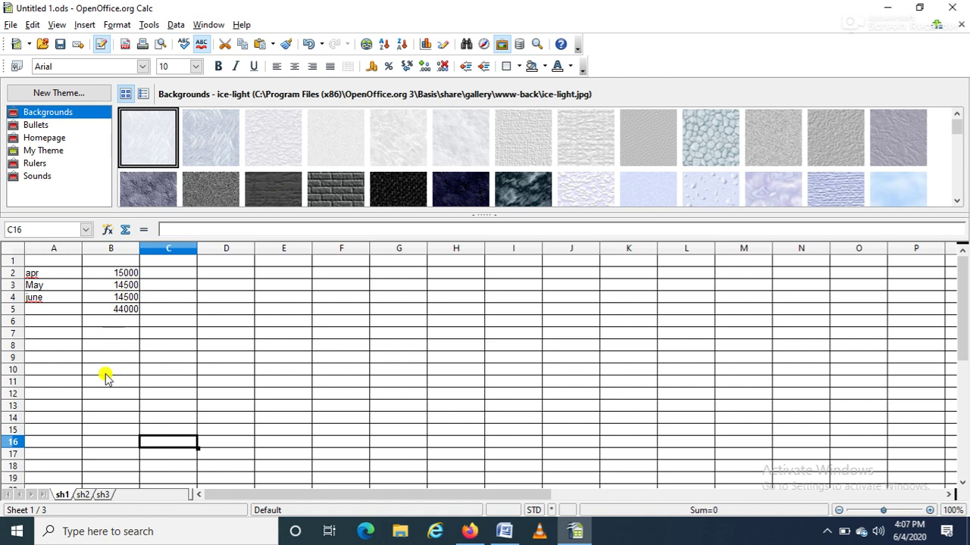
Clear the r1, r2 and total figures in B14:D16 on sheet sh3 and return to cell B14
{"action": "left_click", "coordinate": [100, 495]}
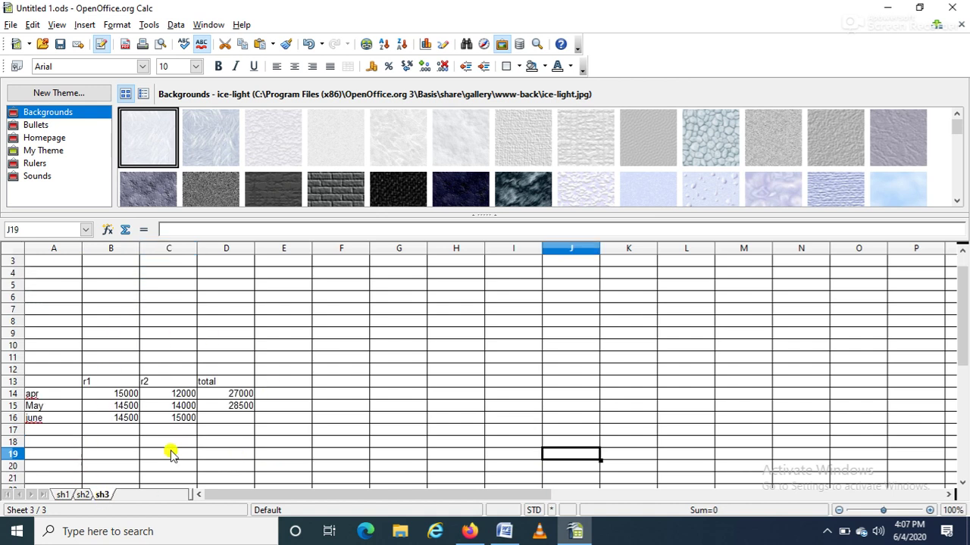
{"action": "left_click", "coordinate": [124, 397]}
{"action": "key", "text": "shift+Down"}
{"action": "key", "text": "shift+Down"}
{"action": "key", "text": "shift+Right"}
{"action": "key", "text": "shift+Right"}
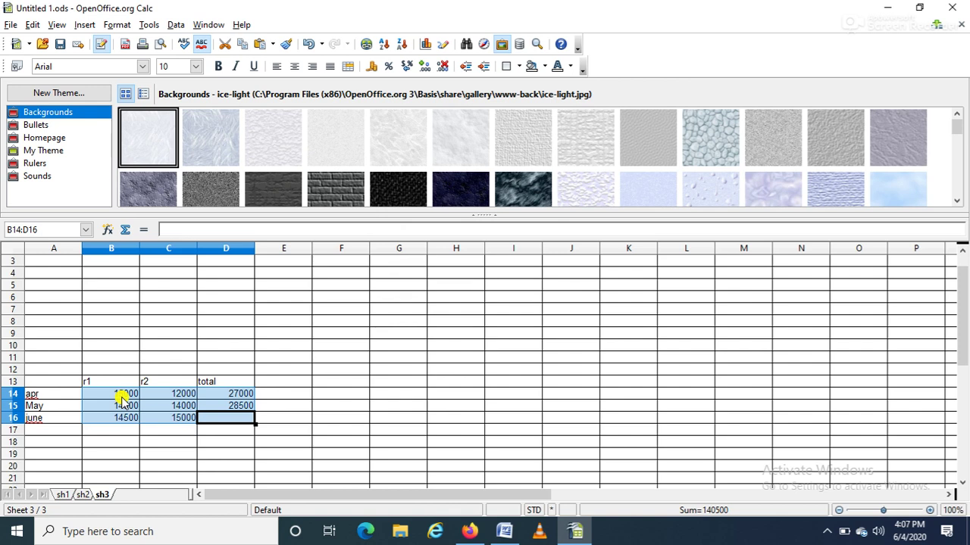
{"action": "key", "text": "Delete"}
{"action": "key", "text": "Return"}
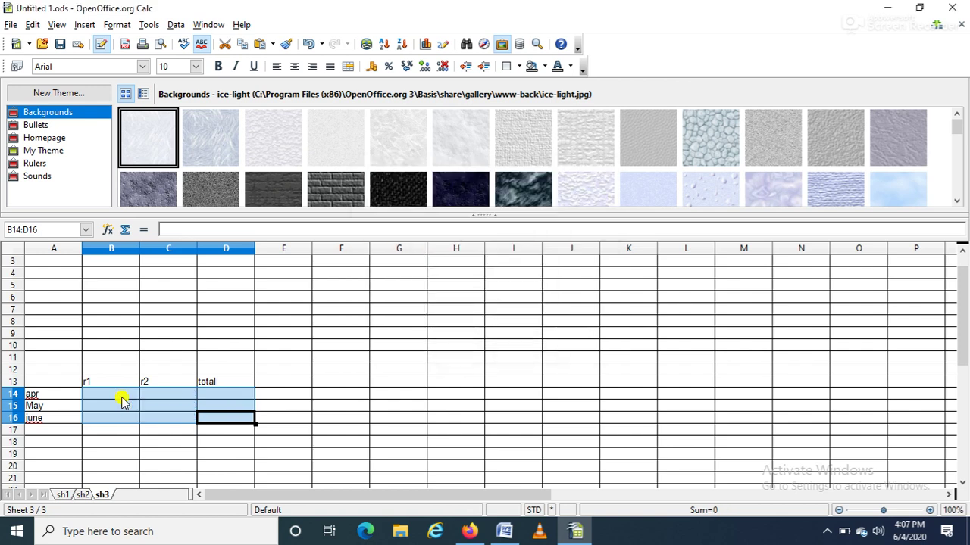
{"action": "key", "text": "Up"}
{"action": "key", "text": "Up"}
{"action": "key", "text": "Left"}
{"action": "key", "text": "Left"}
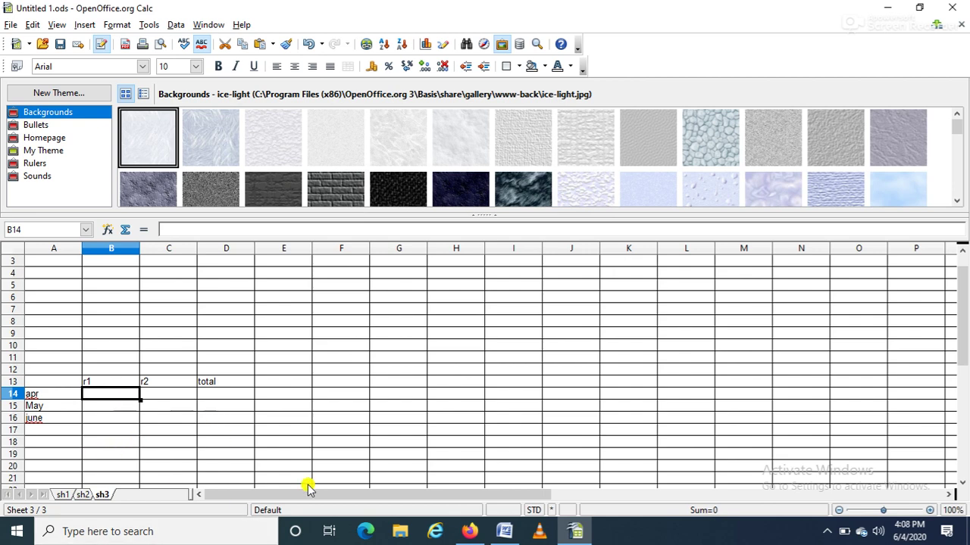
Switch to the LINKING SPREADSHEET DATA document in Word and read how cells are referenced within a sheet and from another sheet
{"action": "left_click", "coordinate": [496, 536]}
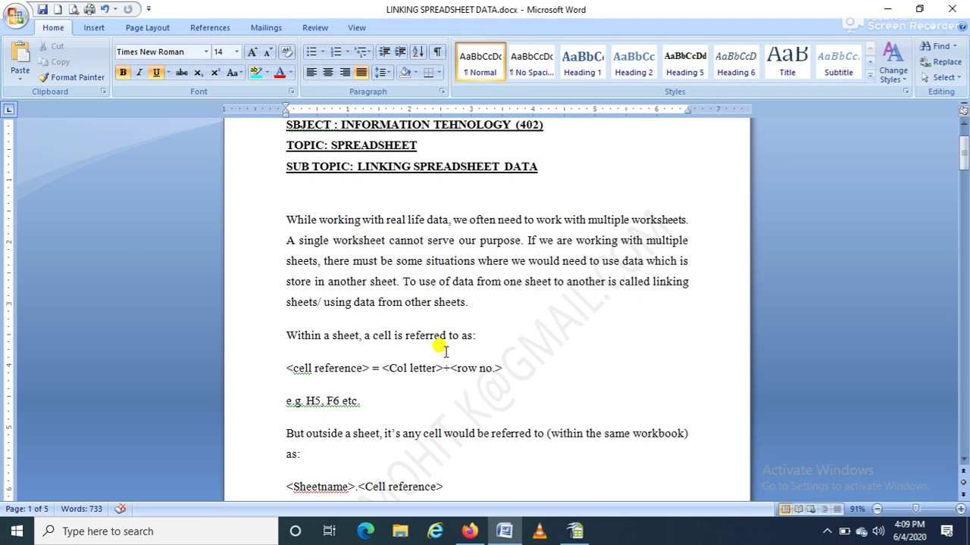
{"action": "left_click", "coordinate": [422, 379]}
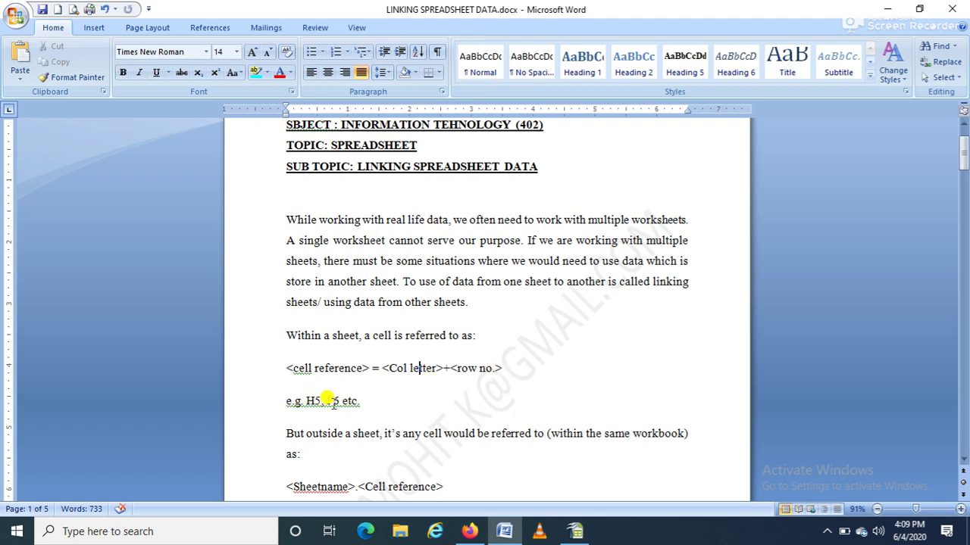
{"action": "left_click", "coordinate": [306, 400]}
{"action": "scroll", "coordinate": [399, 478], "scroll_direction": "down", "scroll_amount": 1}
{"action": "key", "text": "Up"}
{"action": "key", "text": "Up"}
{"action": "key", "text": "Left"}
{"action": "key", "text": "Down"}
{"action": "key", "text": "Down"}
{"action": "key", "text": "Up"}
{"action": "key", "text": "Up"}
{"action": "key", "text": "Left"}
{"action": "key", "text": "Down"}
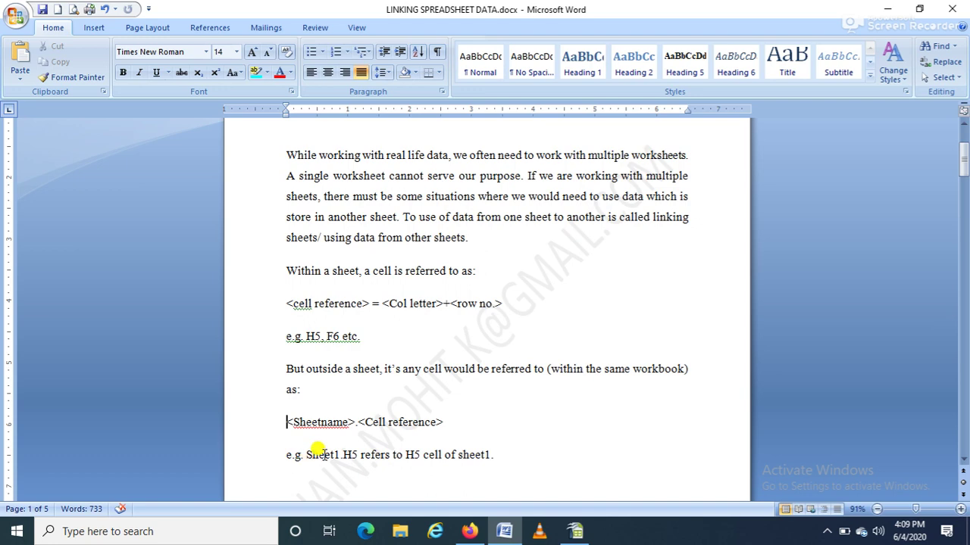
{"action": "left_click", "coordinate": [354, 454]}
Switch back to OpenOffice Calc and review the contents of sheets sh1, sh2 and sh3, ending on sh3
{"action": "left_click", "coordinate": [575, 535]}
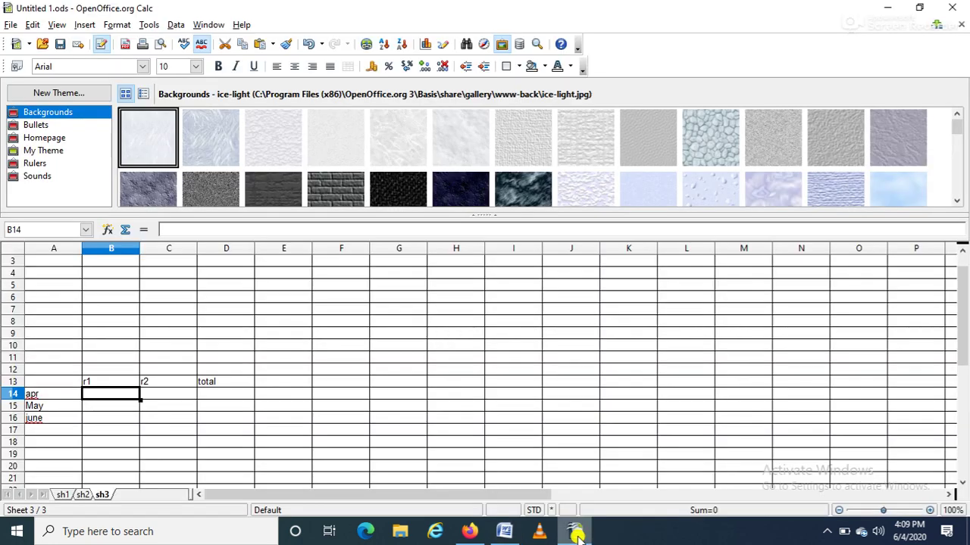
{"action": "left_click", "coordinate": [65, 494]}
{"action": "left_click", "coordinate": [82, 495]}
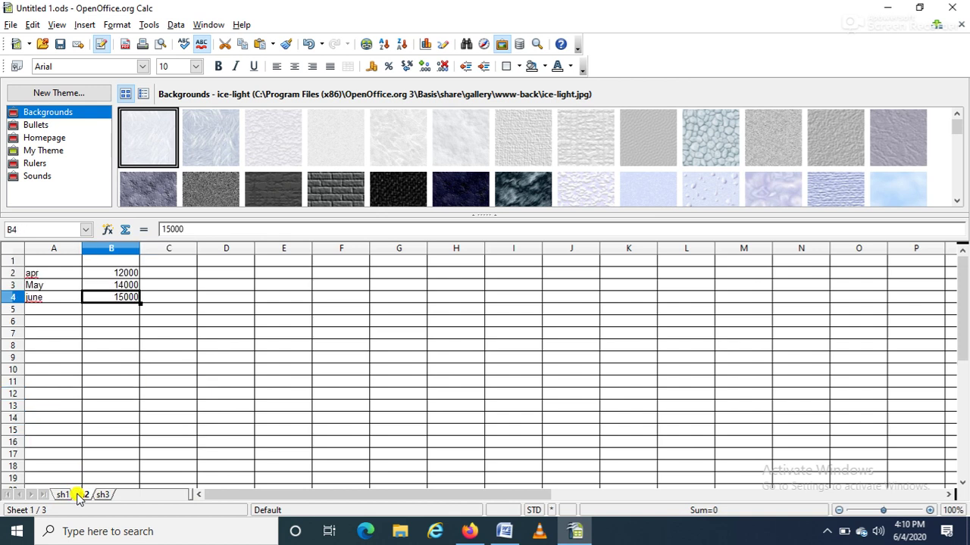
{"action": "left_click", "coordinate": [102, 495]}
{"action": "left_click", "coordinate": [64, 494]}
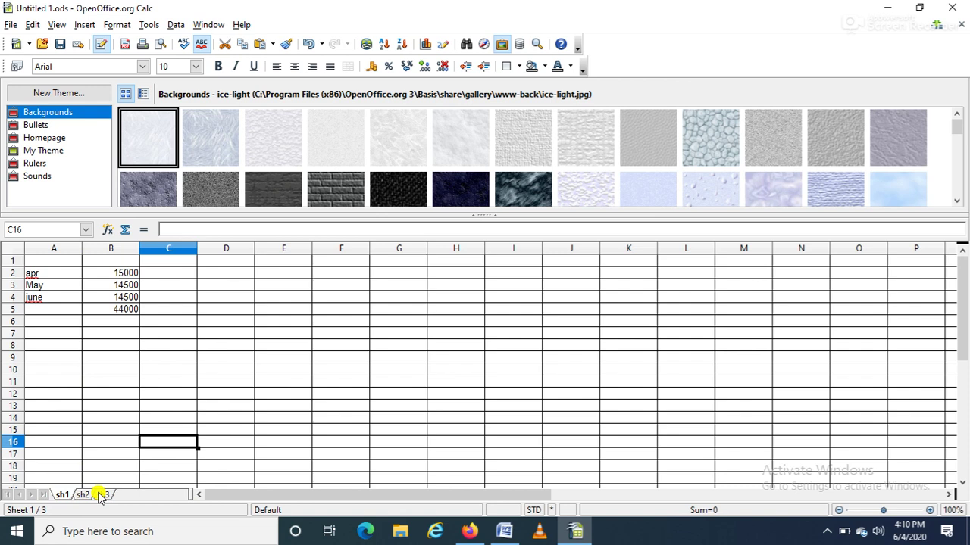
{"action": "left_click", "coordinate": [80, 495]}
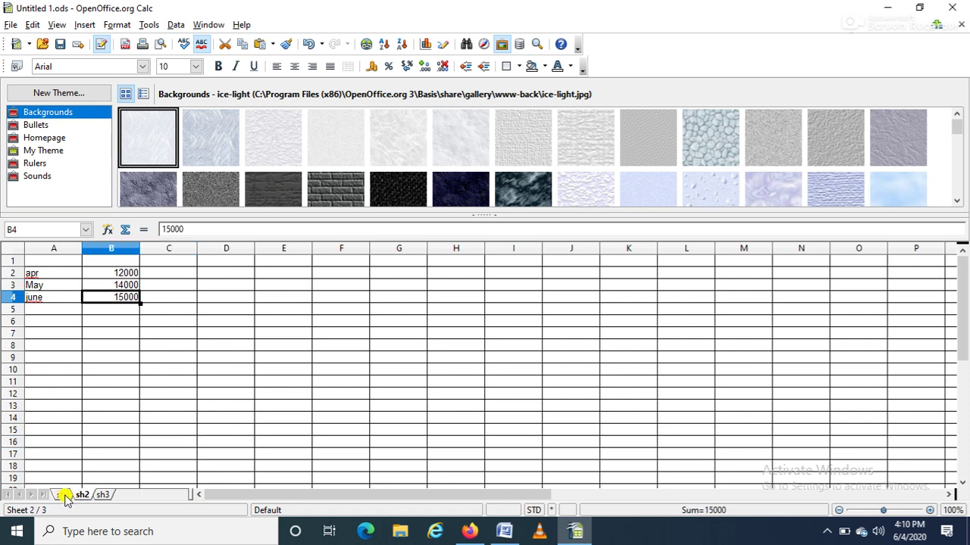
{"action": "left_click", "coordinate": [64, 495]}
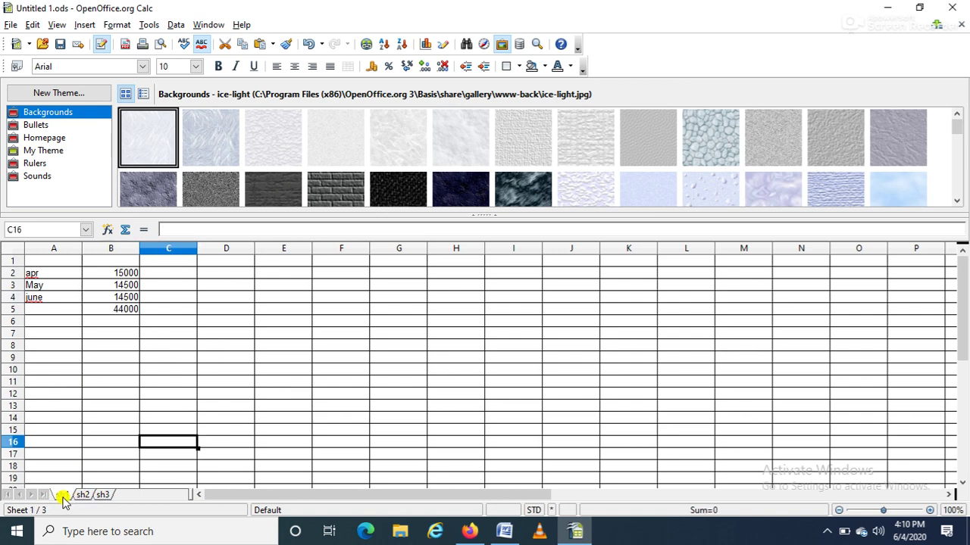
{"action": "left_click", "coordinate": [101, 495]}
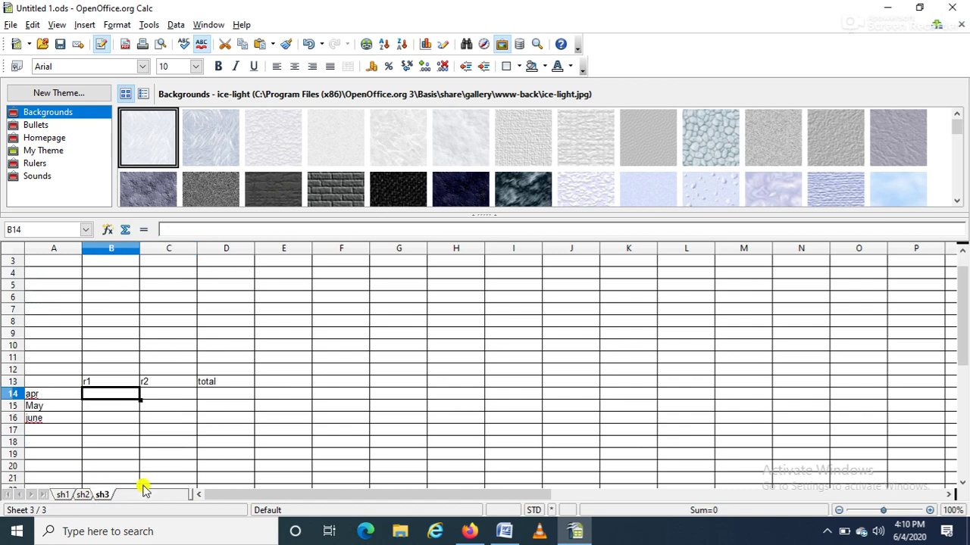
Insert one new sheet named Sheet4 after the current sheet sh3
{"action": "left_click", "coordinate": [85, 25]}
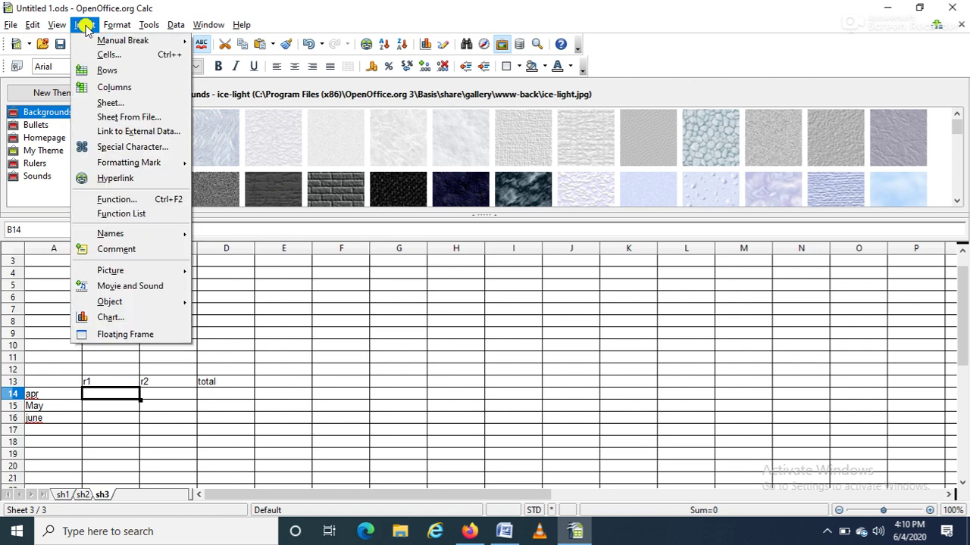
{"action": "left_click", "coordinate": [110, 103]}
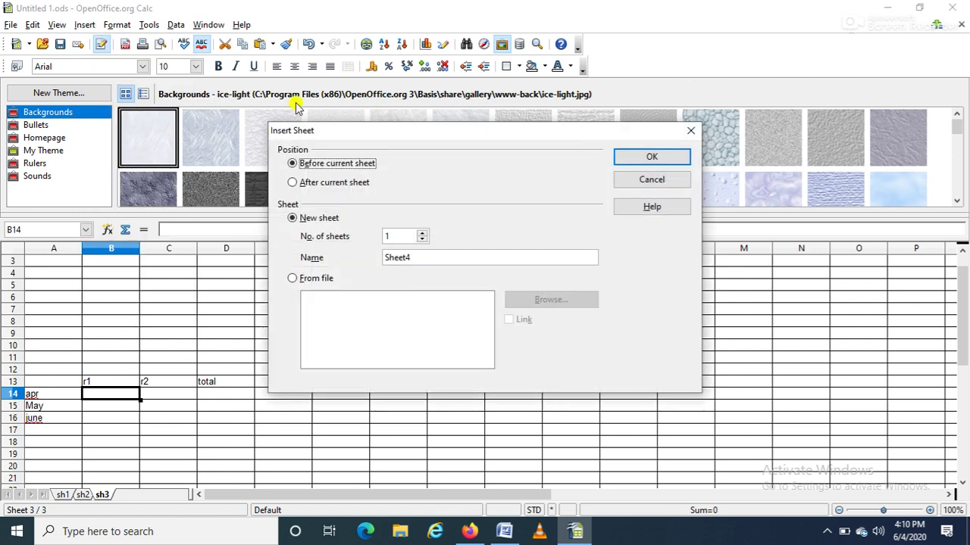
{"action": "left_click", "coordinate": [337, 184]}
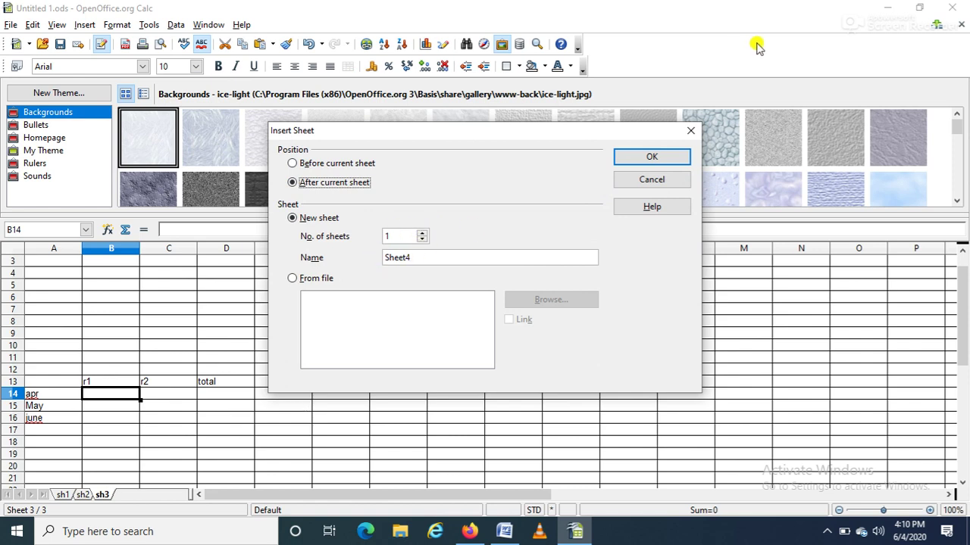
{"action": "left_click", "coordinate": [638, 160]}
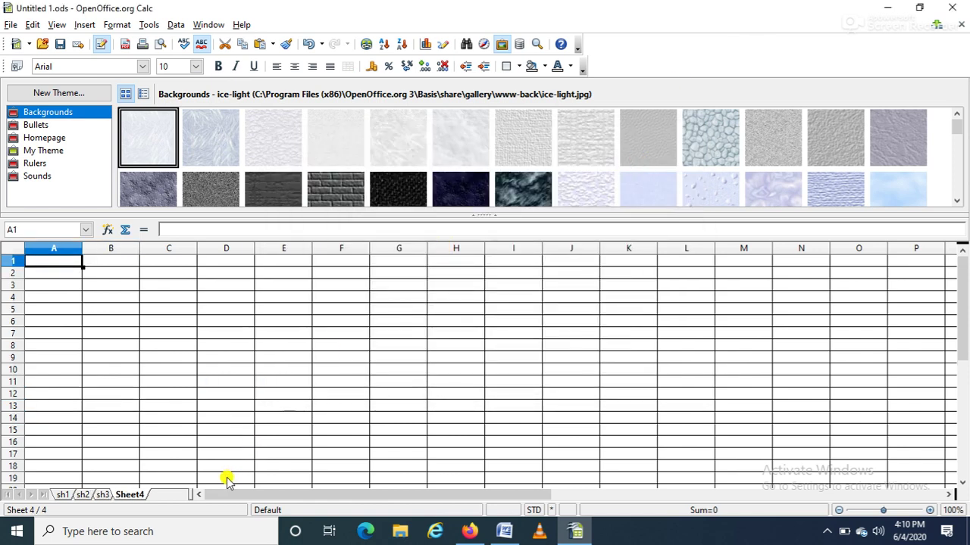
Rename the newly inserted sheet as sh4
{"action": "right_click", "coordinate": [129, 496]}
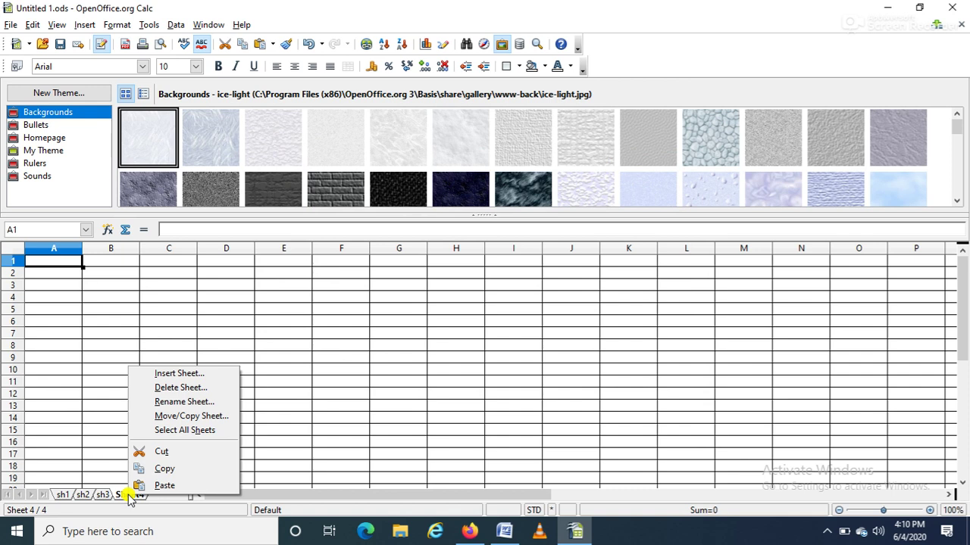
{"action": "left_click", "coordinate": [171, 409]}
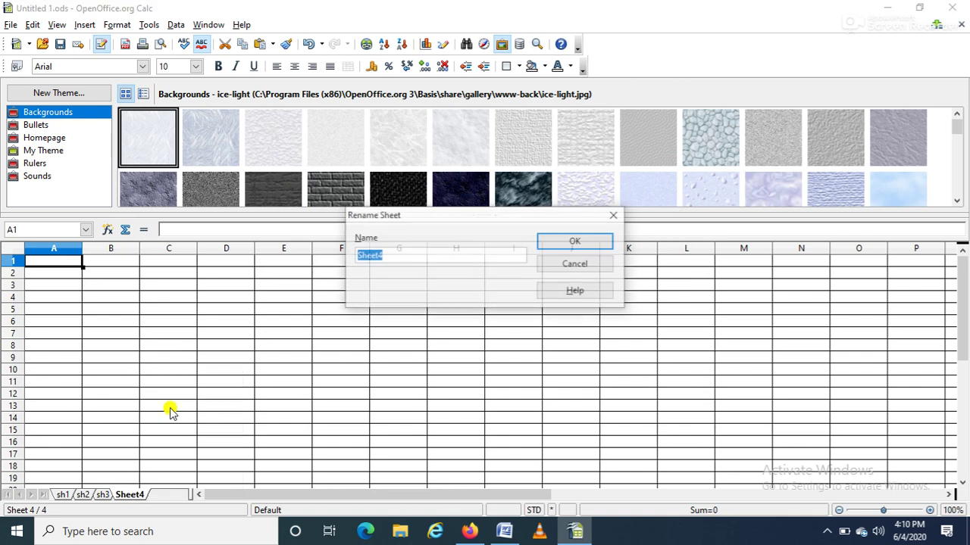
{"action": "type", "text": "sh4"}
{"action": "key", "text": "Return"}
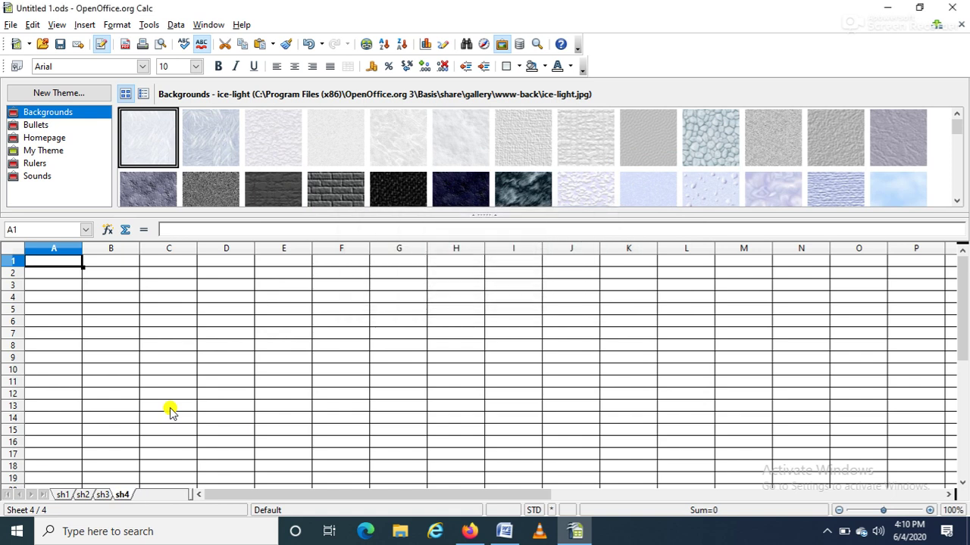
Delete sheet sh4 from the workbook
{"action": "right_click", "coordinate": [126, 494]}
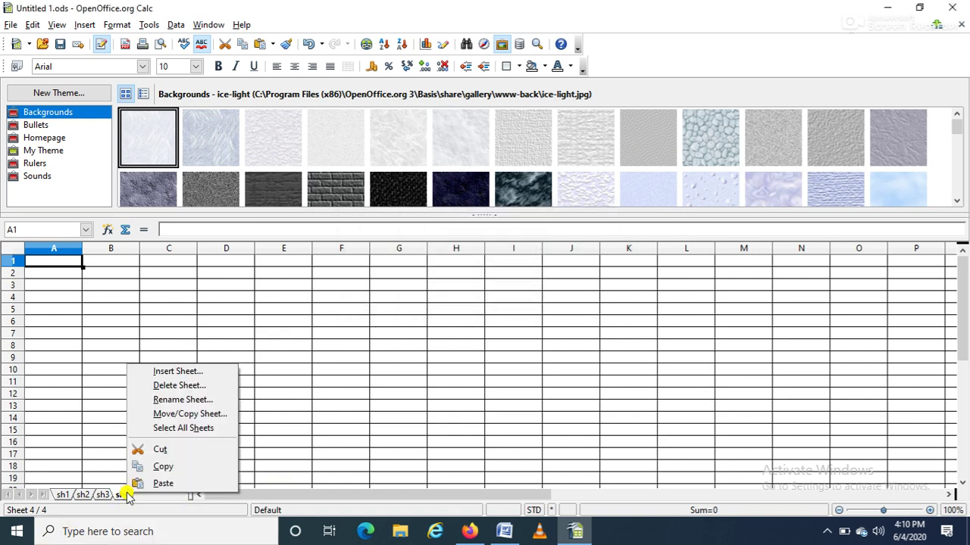
{"action": "left_click", "coordinate": [178, 385]}
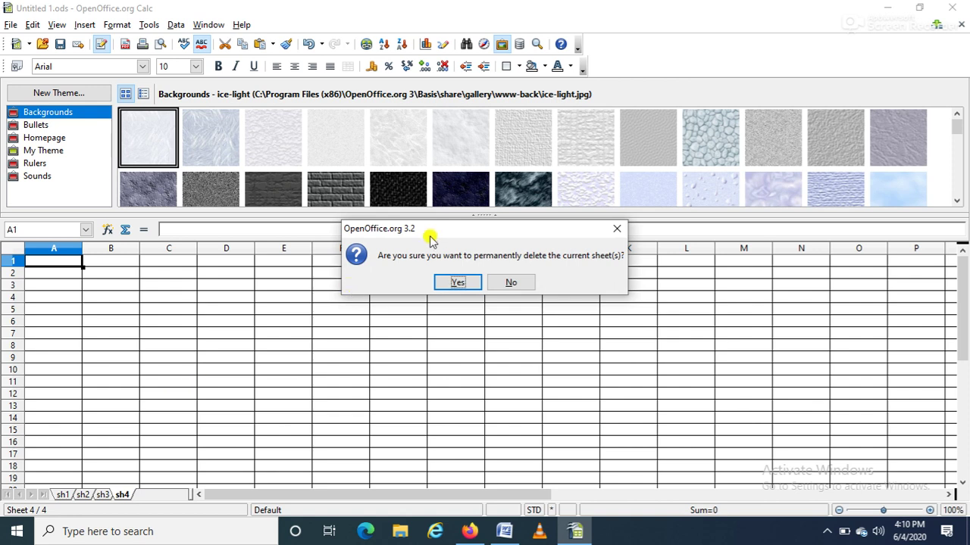
{"action": "left_click", "coordinate": [452, 282]}
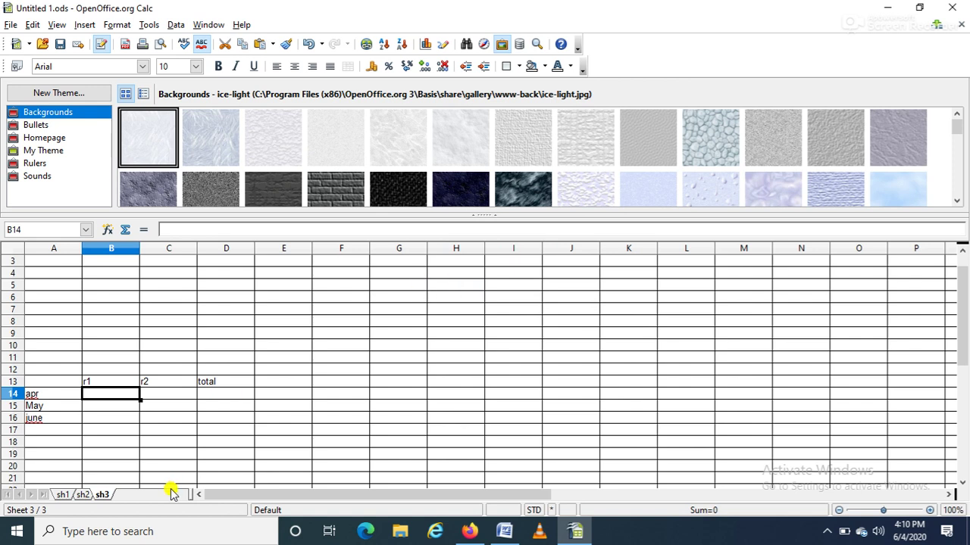
Clear the column headings and month labels in A13:D16 on sheet sh3
{"action": "left_click", "coordinate": [51, 384]}
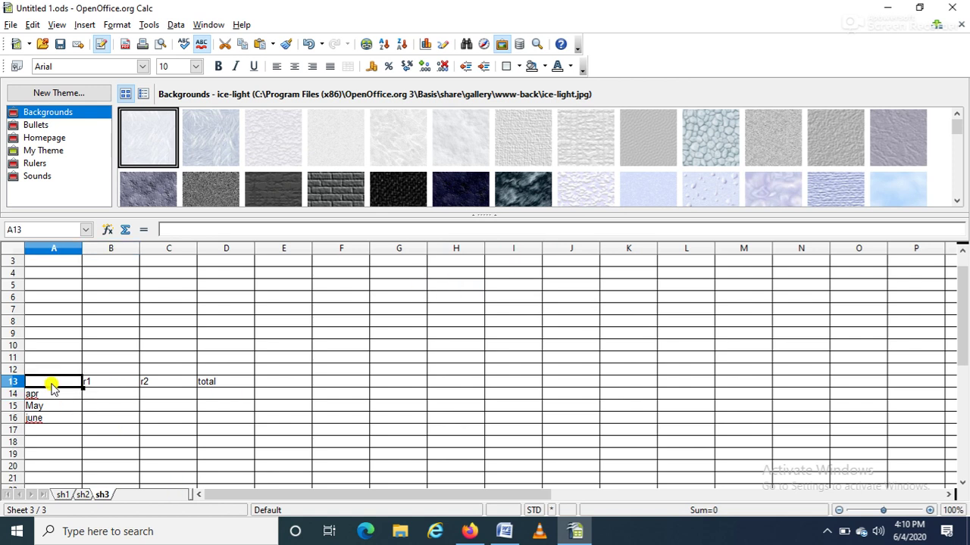
{"action": "key", "text": "shift+Down"}
{"action": "key", "text": "shift+Right"}
{"action": "key", "text": "shift+Right"}
{"action": "key", "text": "shift+Right"}
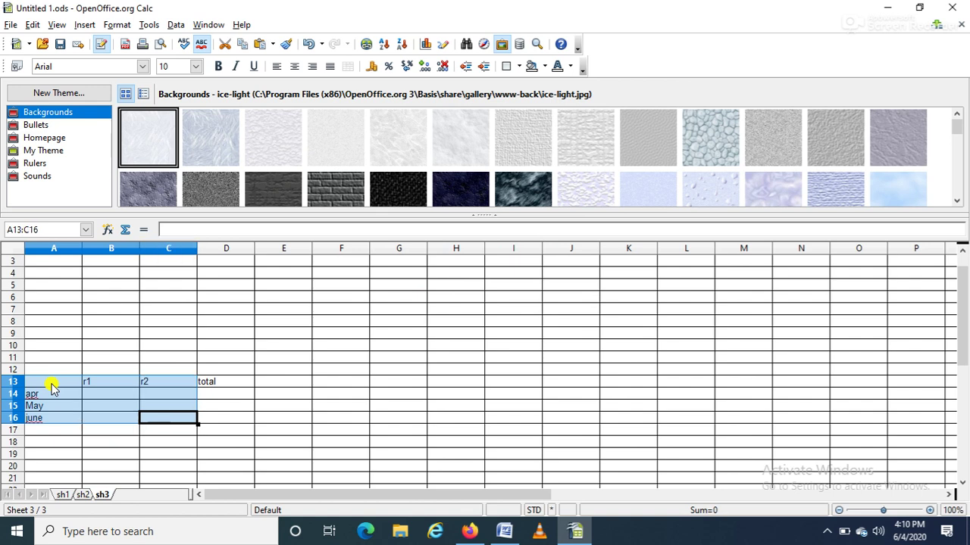
{"action": "key", "text": "Delete"}
Paste the cut column headings and month labels block starting at cell A2 on sheet sh3
{"action": "key", "text": "Up"}
{"action": "key", "text": "Up"}
{"action": "key", "text": "Up"}
{"action": "key", "text": "Up"}
{"action": "key", "text": "Up"}
{"action": "key", "text": "Up"}
{"action": "key", "text": "Up"}
{"action": "key", "text": "Up"}
{"action": "key", "text": "Up"}
{"action": "key", "text": "Up"}
{"action": "key", "text": "Up"}
{"action": "key", "text": "Up"}
{"action": "key", "text": "Up"}
{"action": "key", "text": "Up"}
{"action": "key", "text": "Up"}
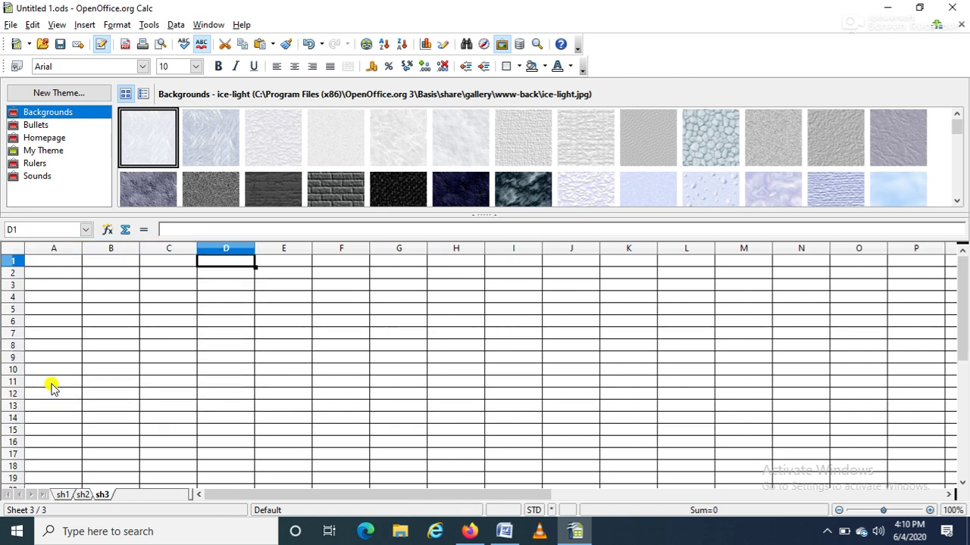
{"action": "key", "text": "Left"}
{"action": "key", "text": "Left"}
{"action": "key", "text": "Left"}
{"action": "key", "text": "Down"}
{"action": "key", "text": "Down"}
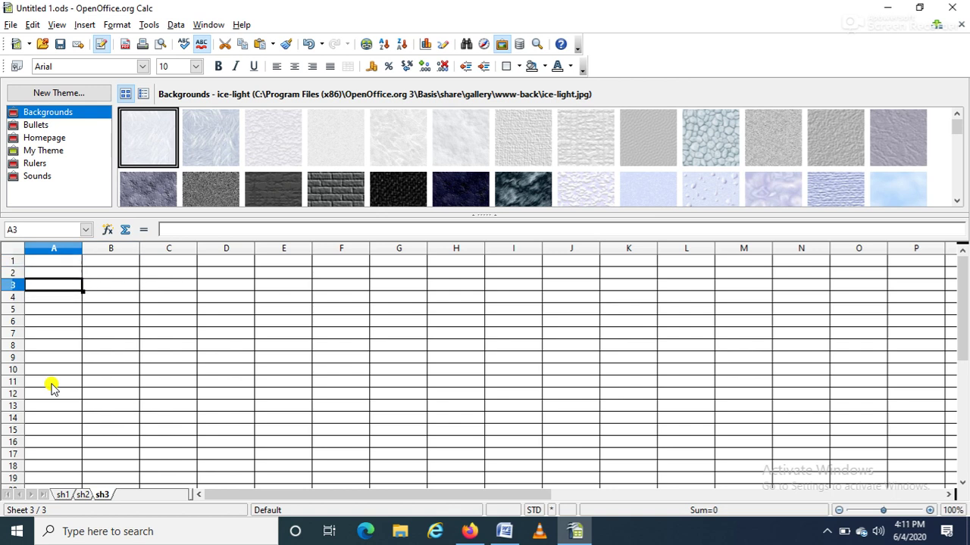
{"action": "key", "text": "Up"}
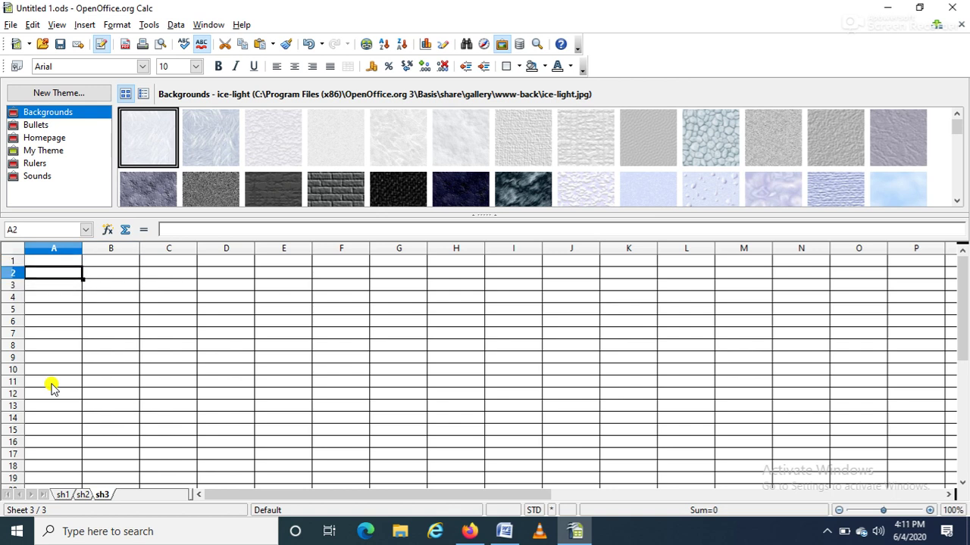
{"action": "key", "text": "ctrl+z"}
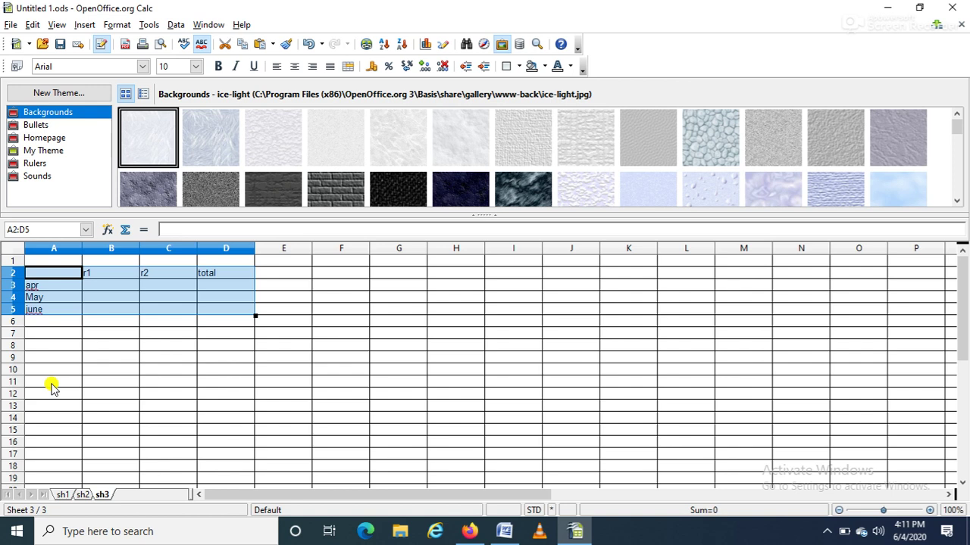
{"action": "left_click", "coordinate": [52, 385]}
Delete the contents of total cell B5 on sheet sh1, and check column B on sheet sh2
{"action": "left_click", "coordinate": [53, 494]}
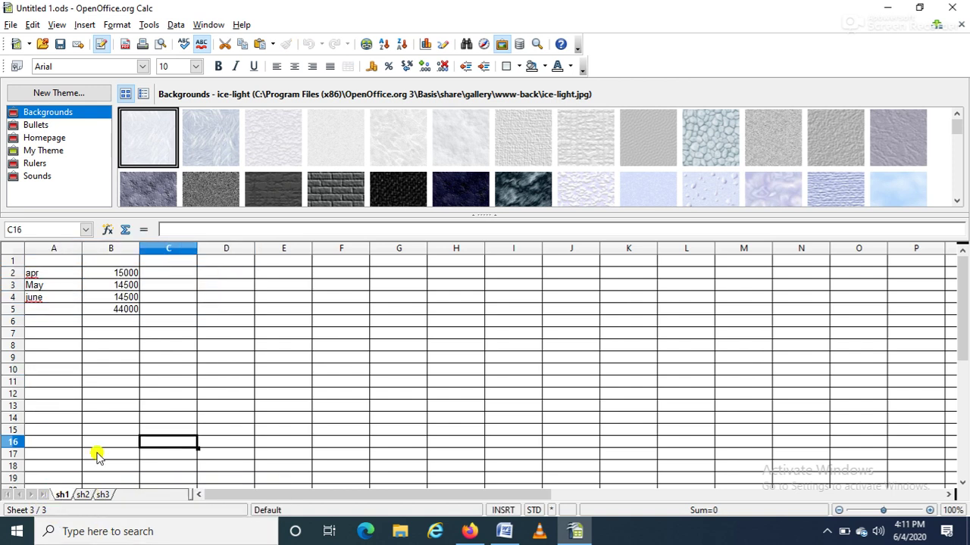
{"action": "left_click", "coordinate": [127, 311]}
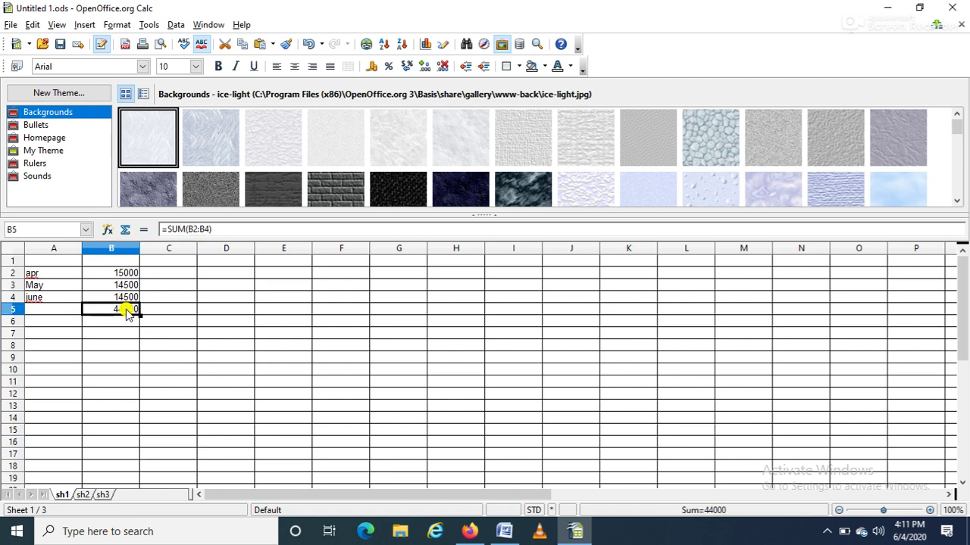
{"action": "key", "text": "BackSpace"}
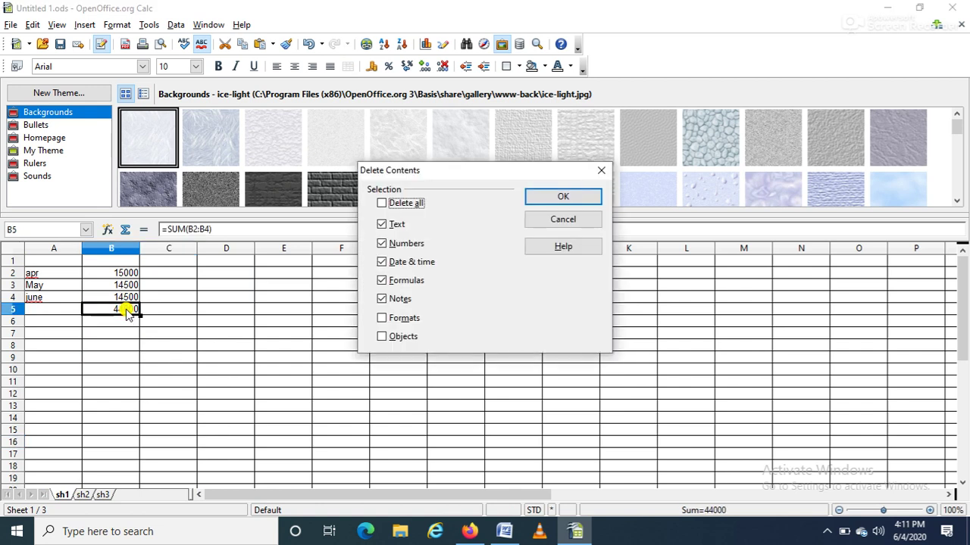
{"action": "key", "text": "Return"}
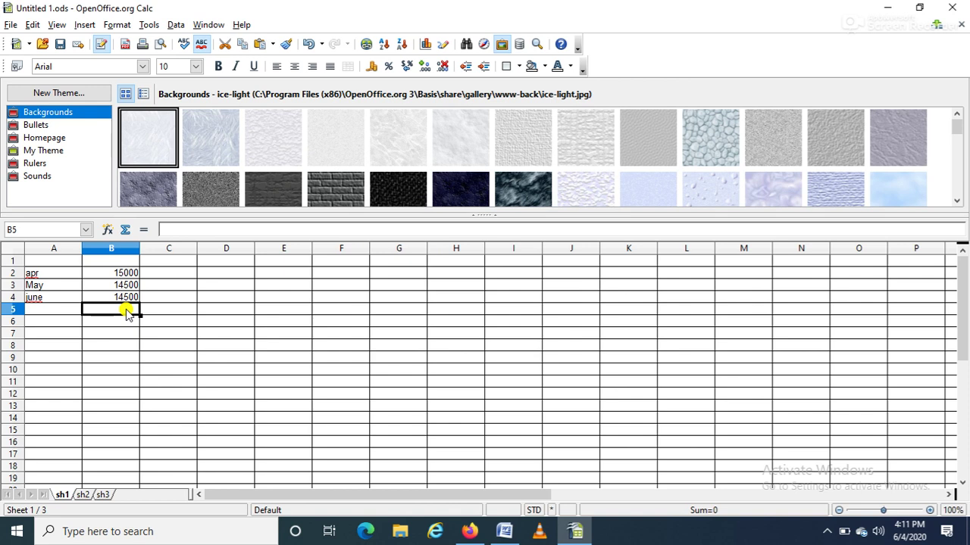
{"action": "left_click", "coordinate": [83, 494]}
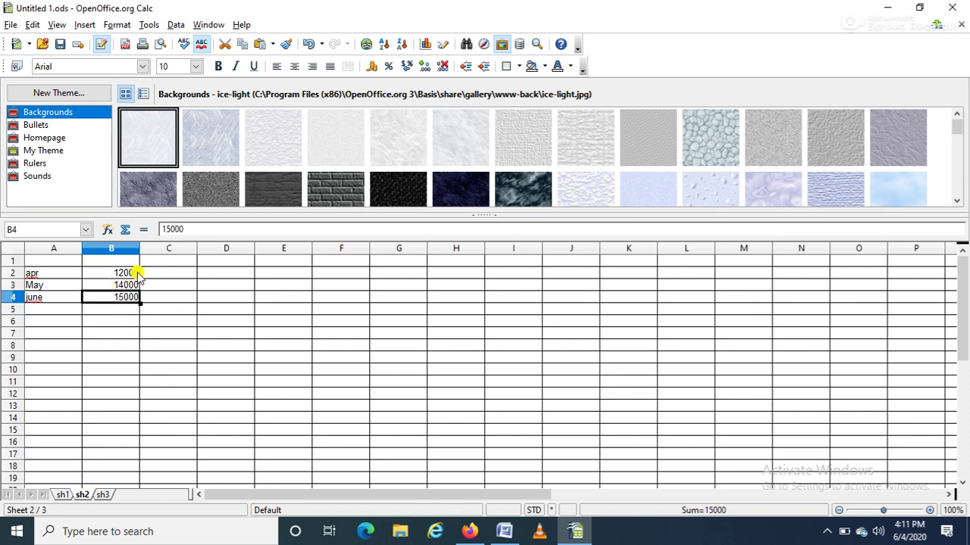
Link the apr r1 cell B3 on sheet sh3 to sheet sh1 with the formula =sh1.b2
{"action": "left_click", "coordinate": [103, 496]}
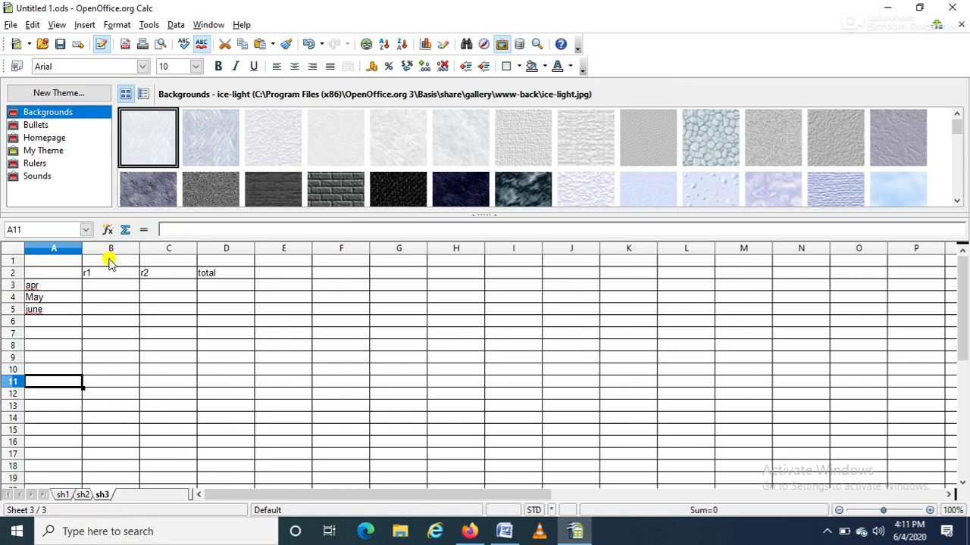
{"action": "left_click", "coordinate": [108, 287]}
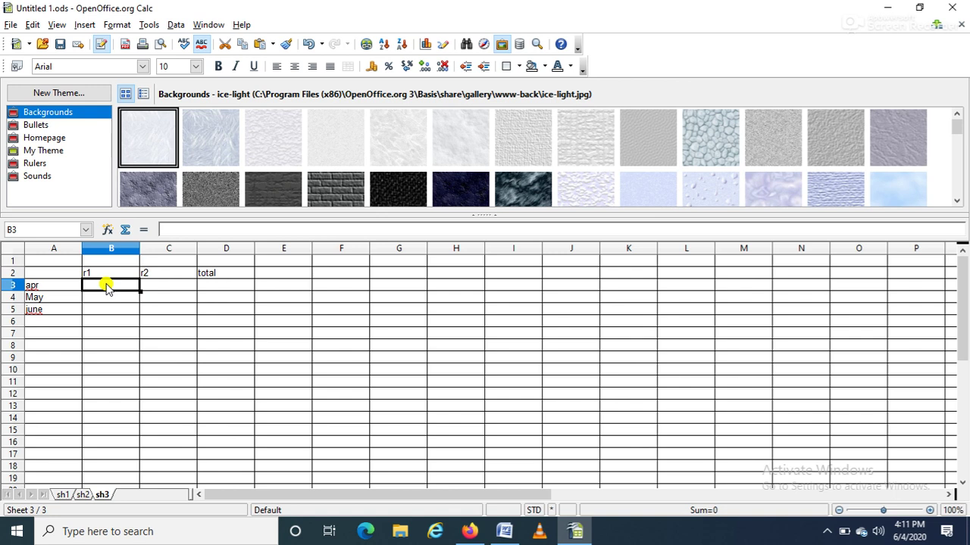
{"action": "type", "text": "="}
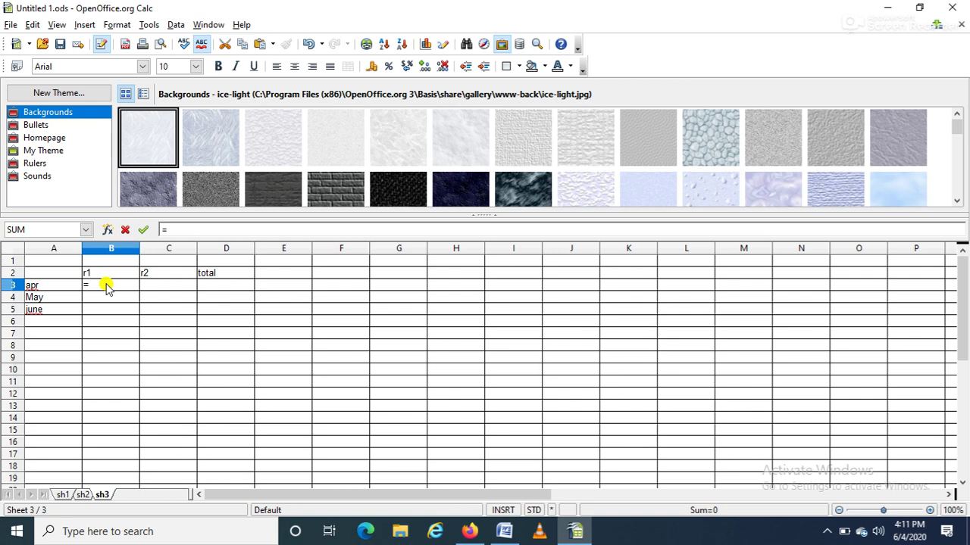
{"action": "left_click", "coordinate": [60, 496]}
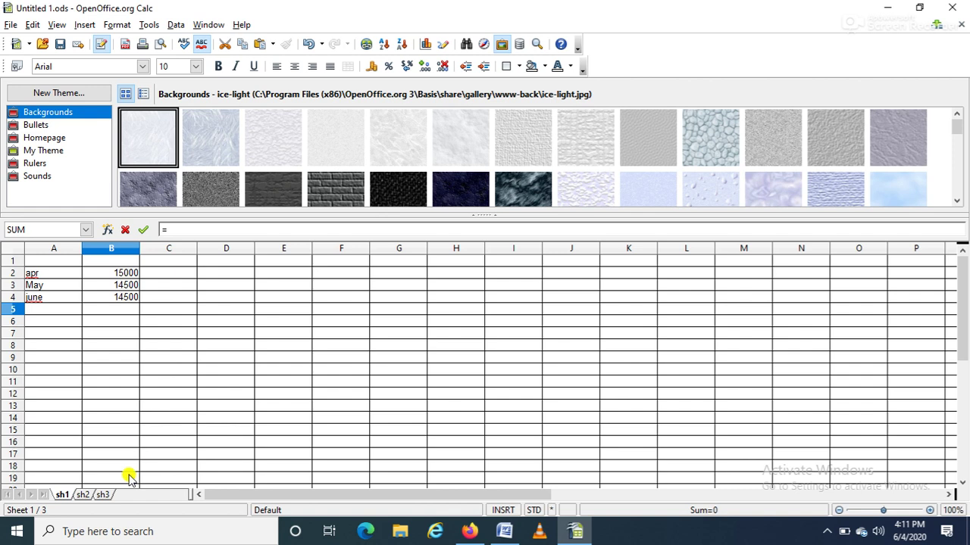
{"action": "left_click", "coordinate": [105, 495]}
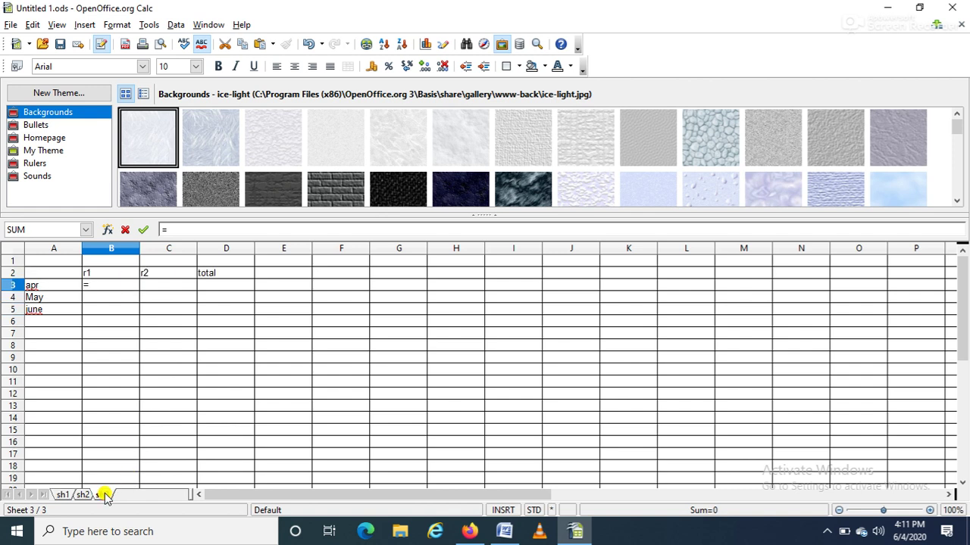
{"action": "type", "text": "sh1.b2"}
{"action": "key", "text": "Return"}
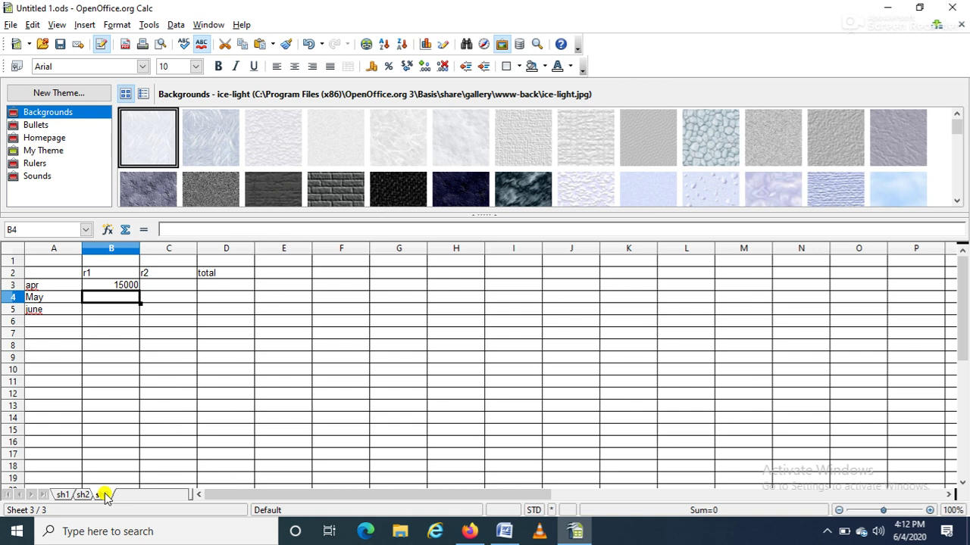
Link the May r1 cell B4 on sheet sh3 to the May value on sheet sh1
{"action": "left_click", "coordinate": [63, 495]}
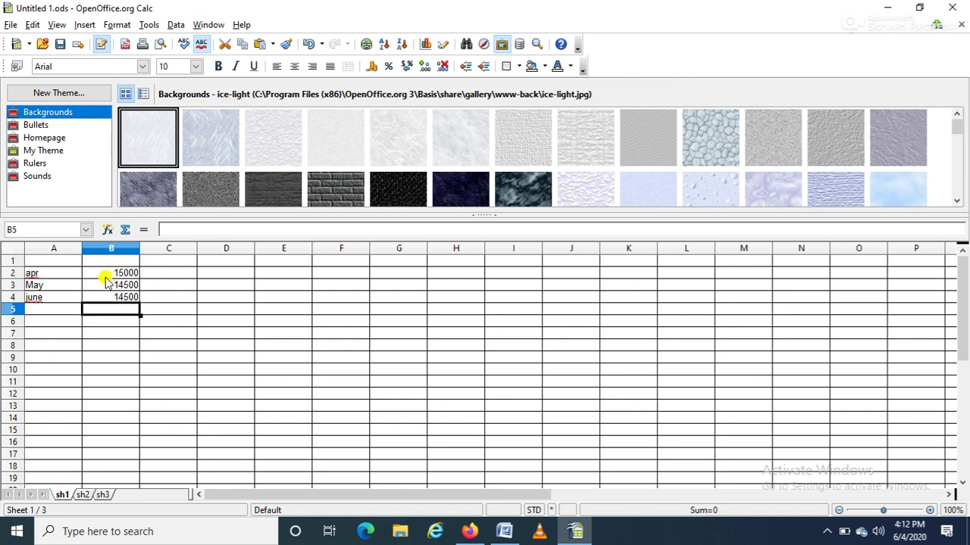
{"action": "left_click", "coordinate": [111, 277]}
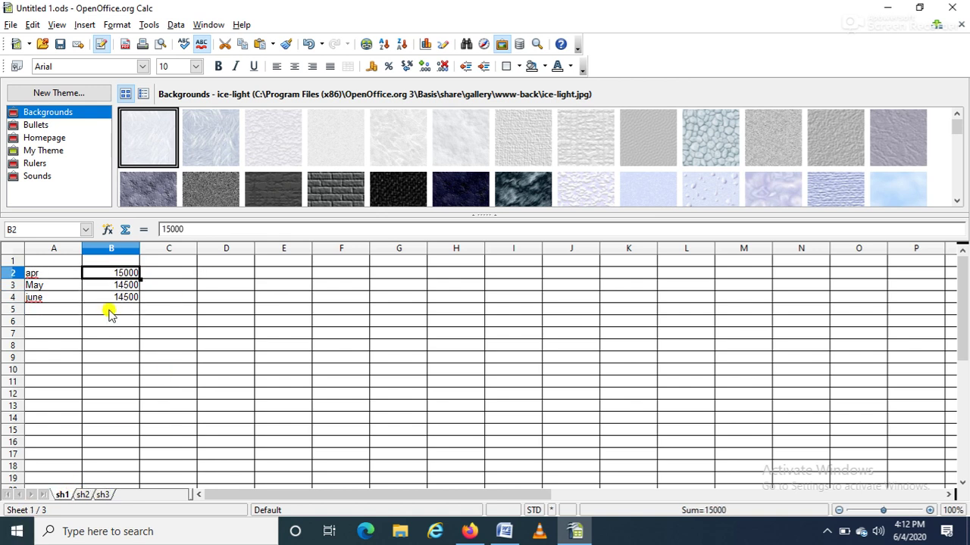
{"action": "left_click", "coordinate": [102, 495]}
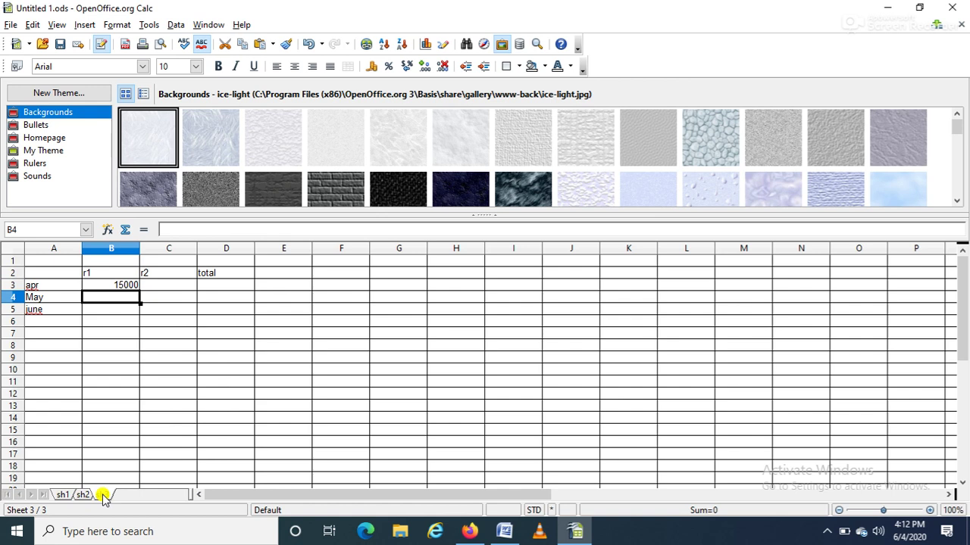
{"action": "type", "text": "="}
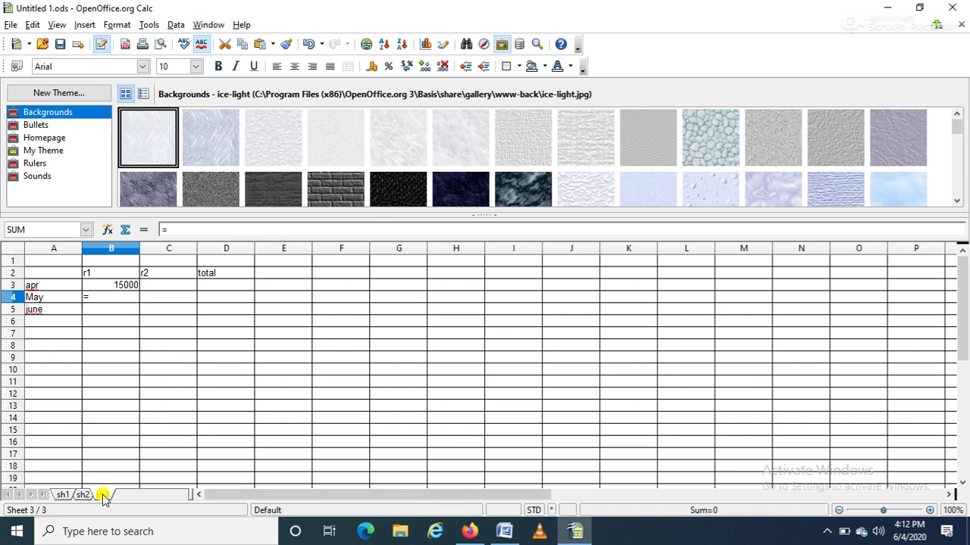
{"action": "type", "text": "sh1.b"}
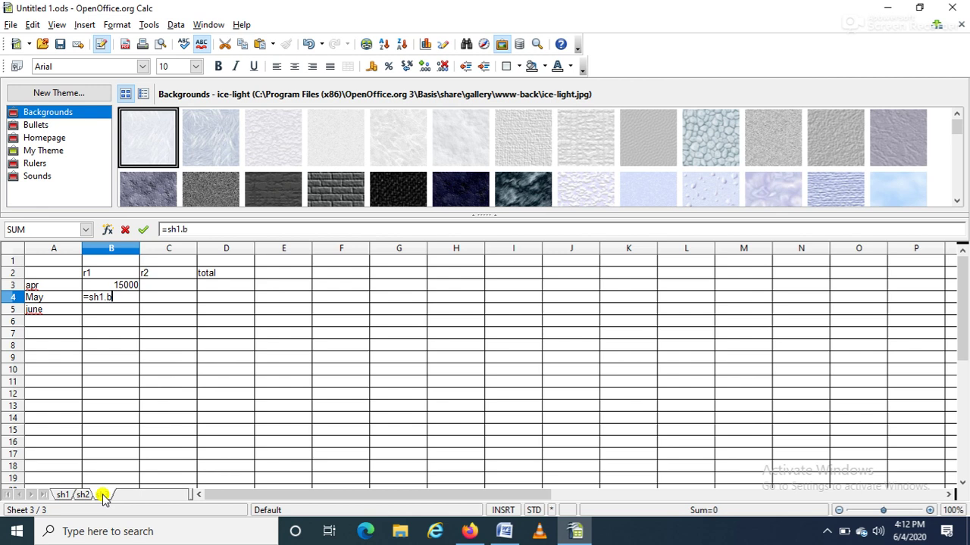
{"action": "key", "text": "Return"}
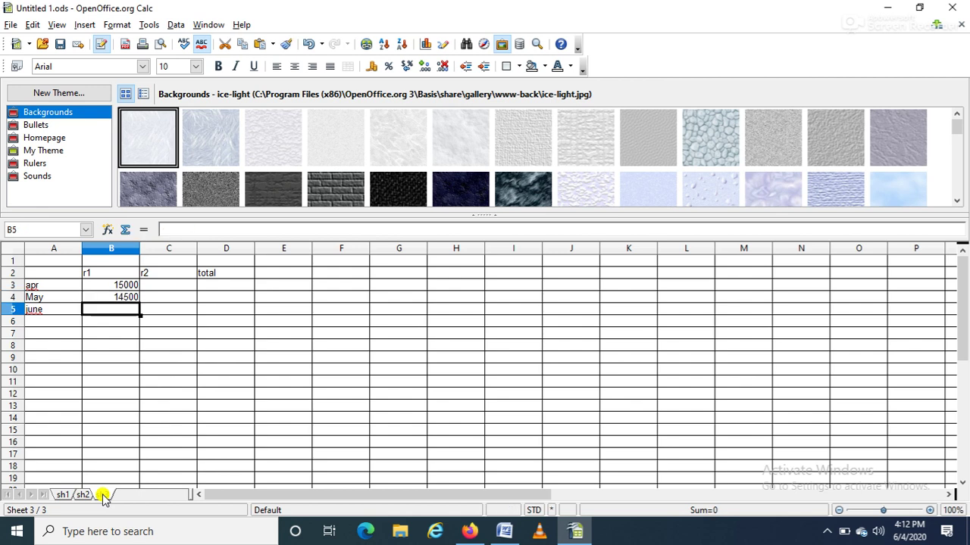
Link the june r1 cell B5 on sheet sh3 to the june value on sheet sh1 with =sh1.B4
{"action": "left_click", "coordinate": [64, 495]}
{"action": "left_click", "coordinate": [124, 285]}
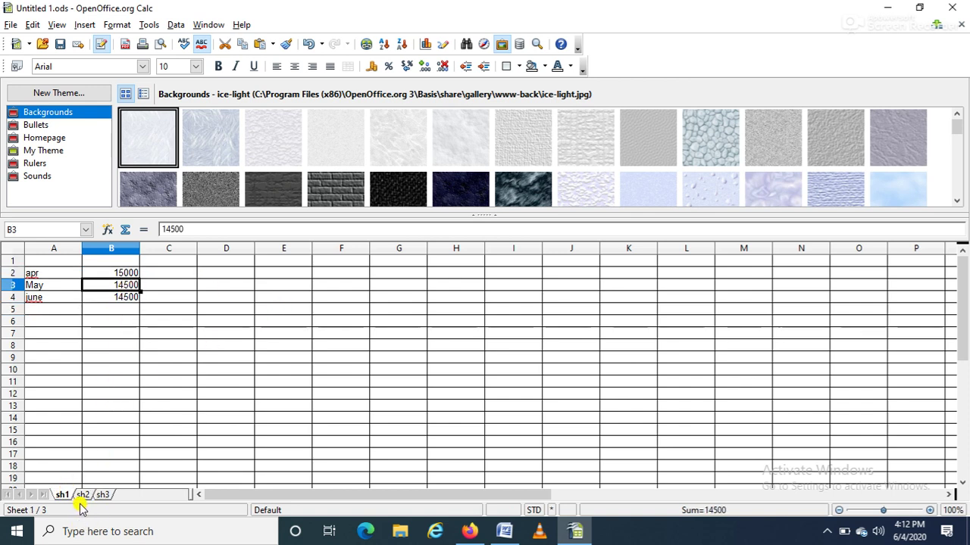
{"action": "left_click", "coordinate": [102, 495]}
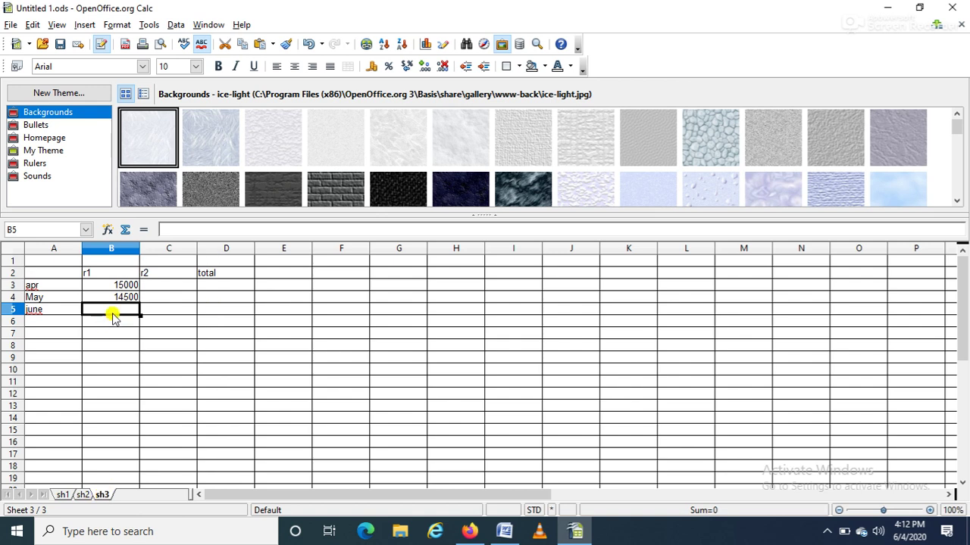
{"action": "left_click", "coordinate": [175, 226]}
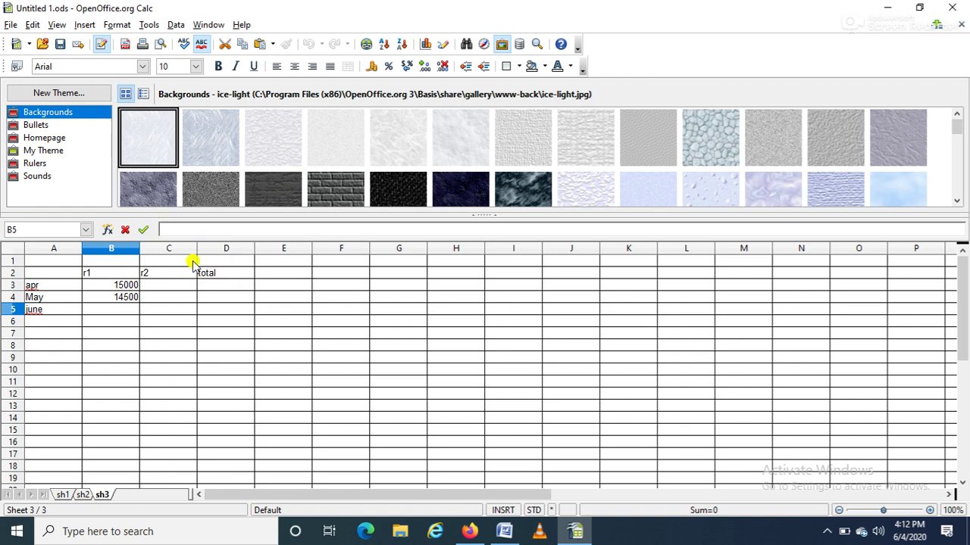
{"action": "left_click", "coordinate": [145, 232]}
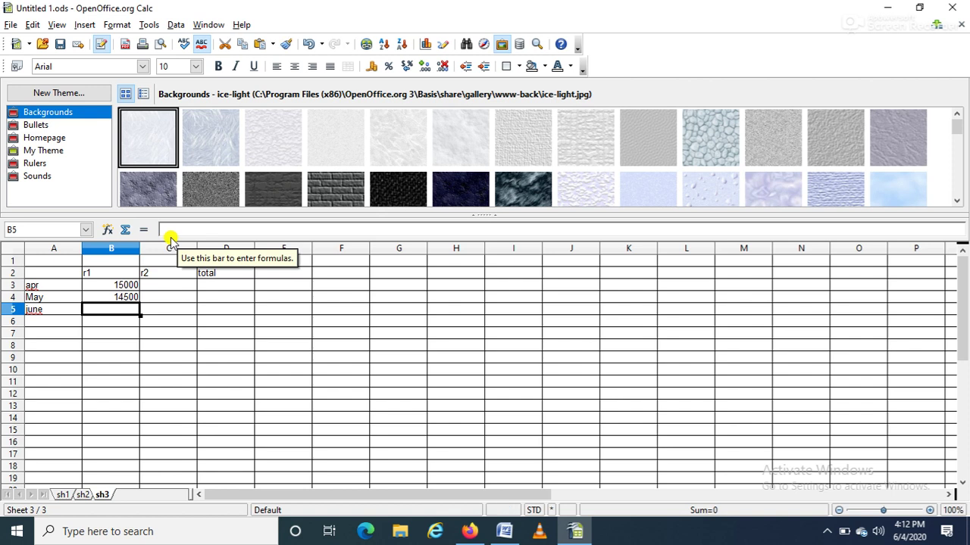
{"action": "left_click", "coordinate": [146, 232]}
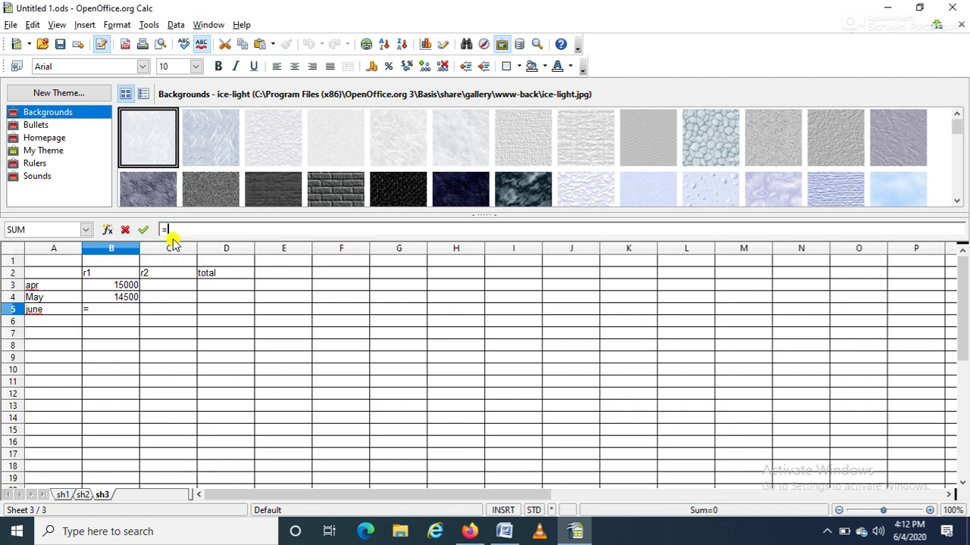
{"action": "left_click", "coordinate": [64, 493]}
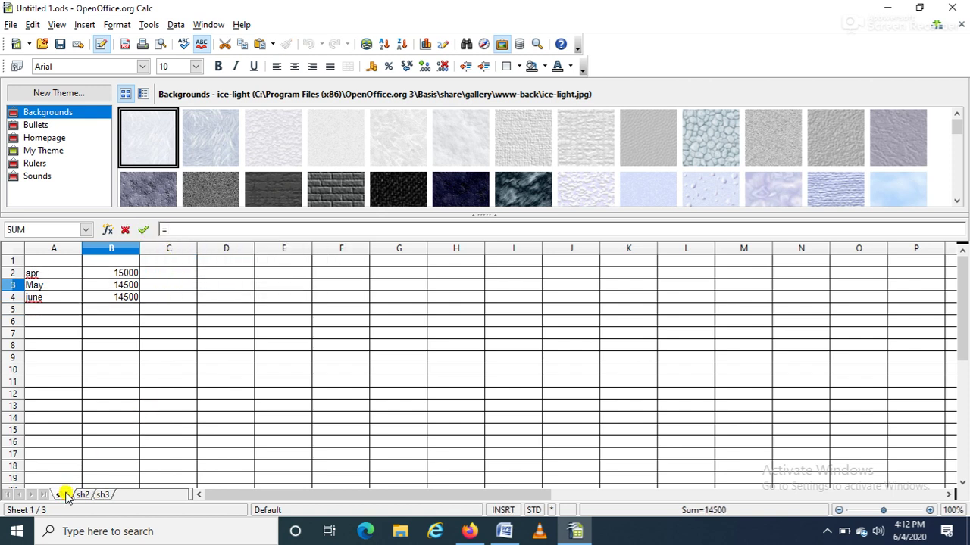
{"action": "left_click", "coordinate": [128, 300]}
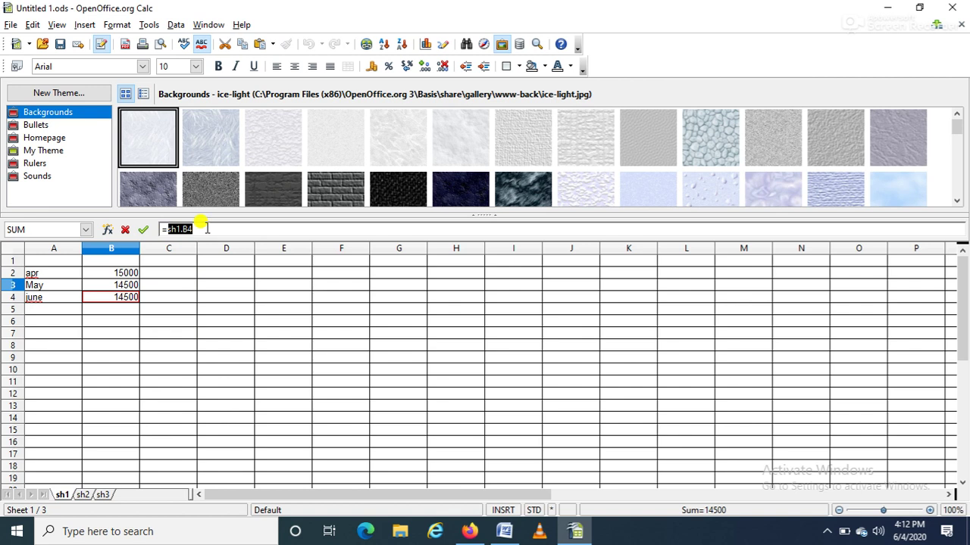
{"action": "left_click", "coordinate": [143, 230]}
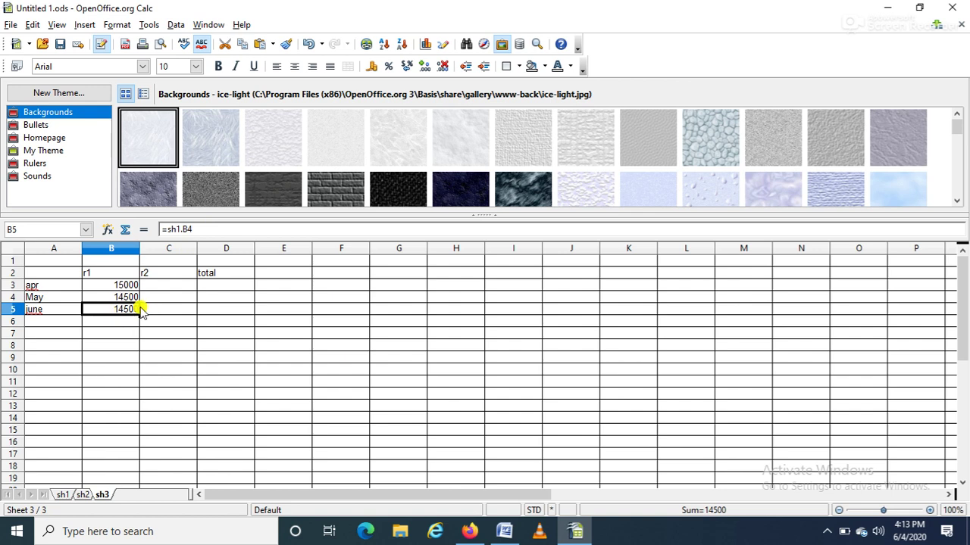
{"action": "left_click", "coordinate": [199, 231]}
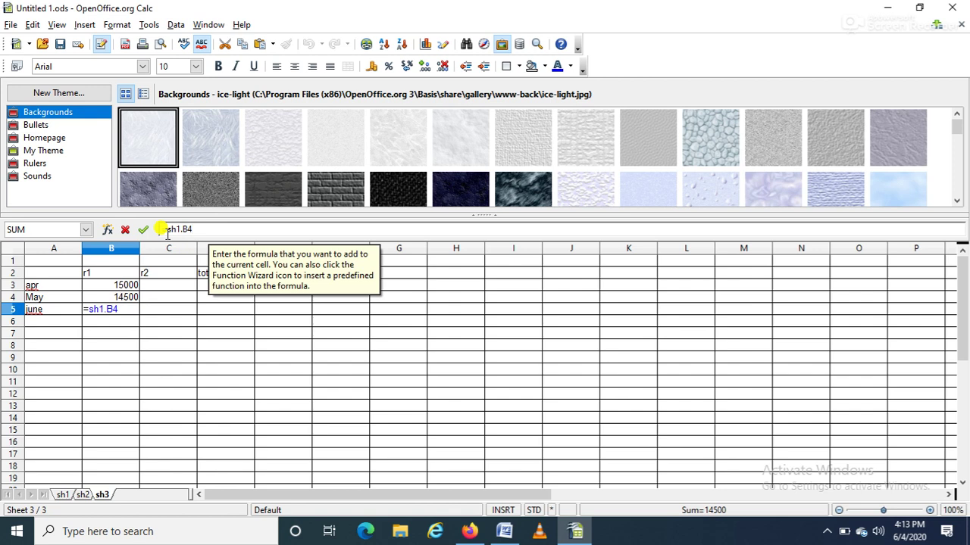
{"action": "left_click", "coordinate": [133, 345]}
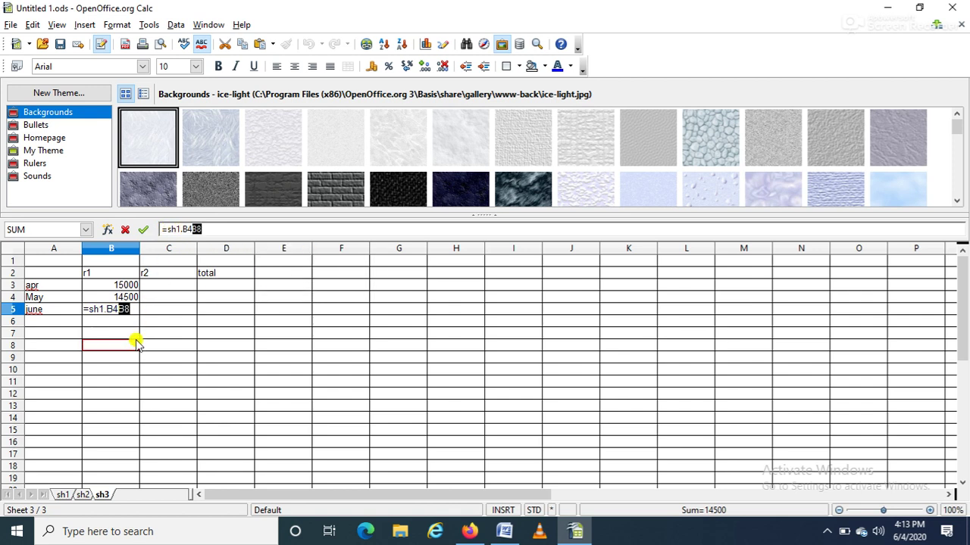
{"action": "key", "text": "BackSpace"}
{"action": "key", "text": "BackSpace"}
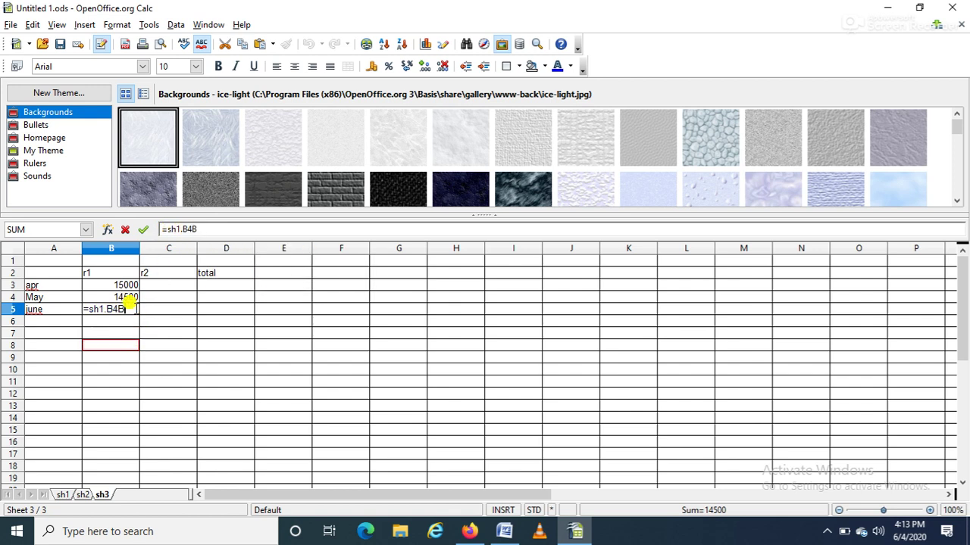
{"action": "type", "text": "4"}
{"action": "key", "text": "Return"}
{"action": "left_click", "coordinate": [134, 312]}
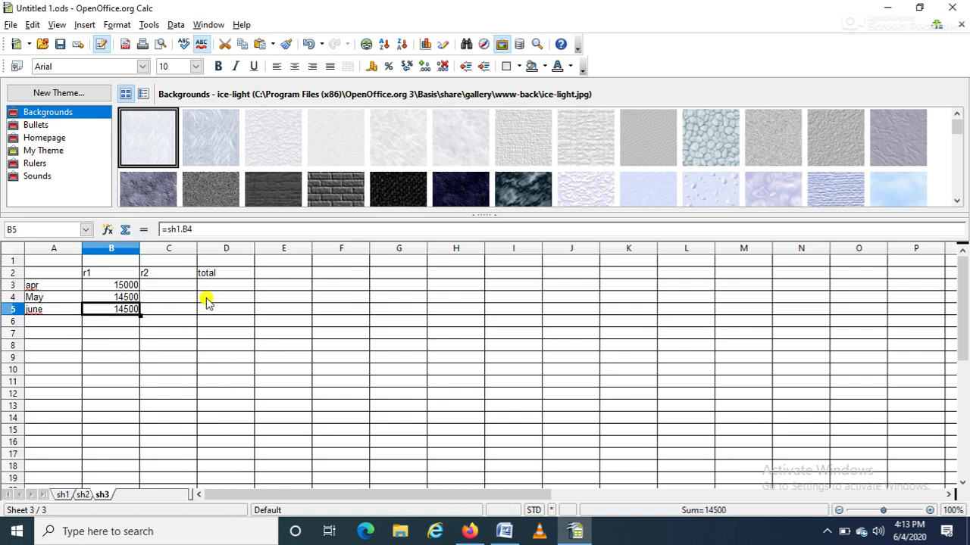
Link the apr r2 cell C3 on sheet sh3 to the apr value on sheet sh2 with =sh2.B2
{"action": "left_click", "coordinate": [163, 285]}
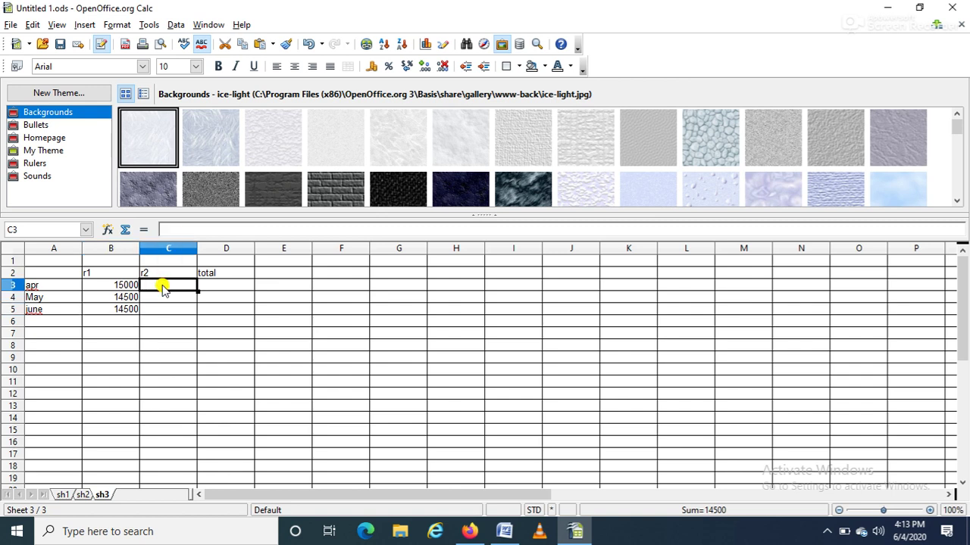
{"action": "left_click", "coordinate": [144, 230]}
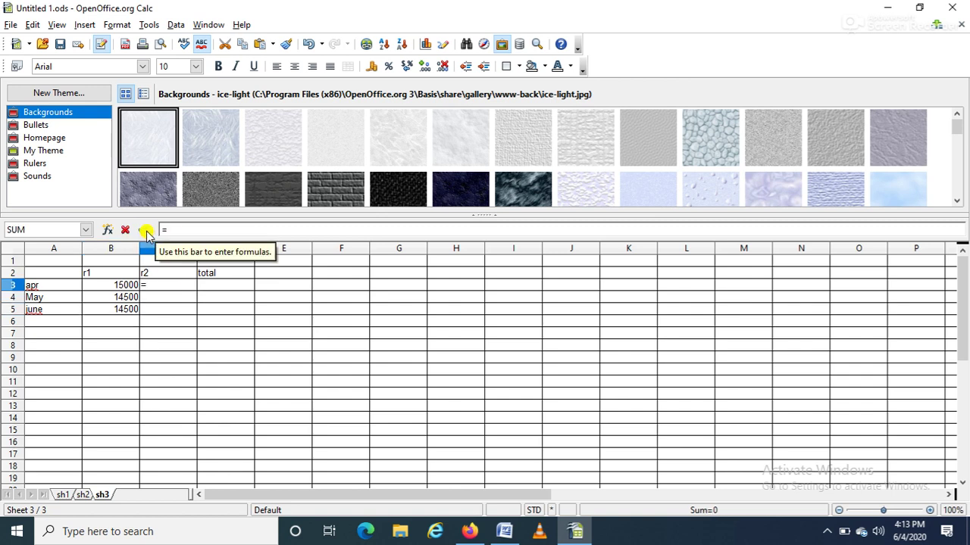
{"action": "left_click", "coordinate": [82, 494]}
{"action": "left_click", "coordinate": [120, 274]}
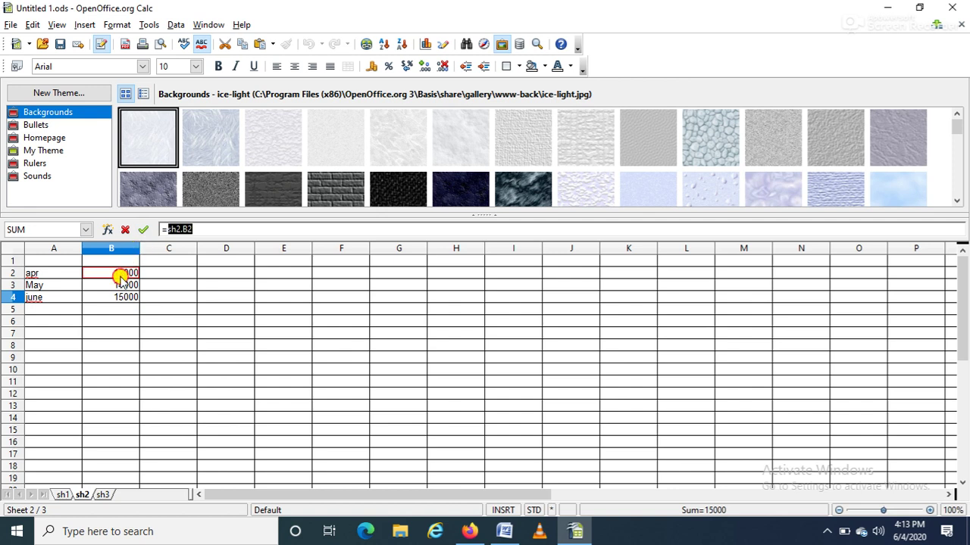
{"action": "left_click", "coordinate": [141, 231]}
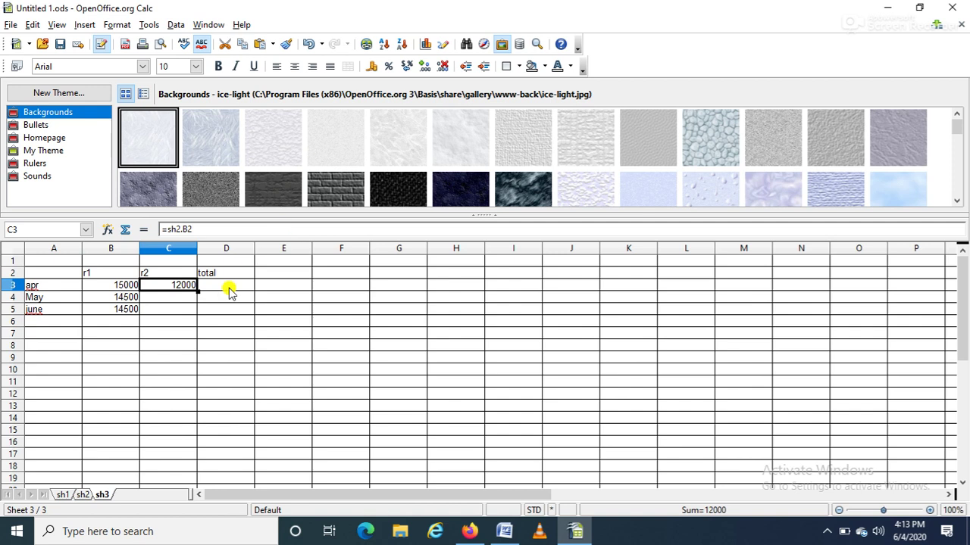
Link the May r2 cell C4 on sheet sh3 to the May value on sheet sh2 with =sh2.B3
{"action": "left_click", "coordinate": [191, 298]}
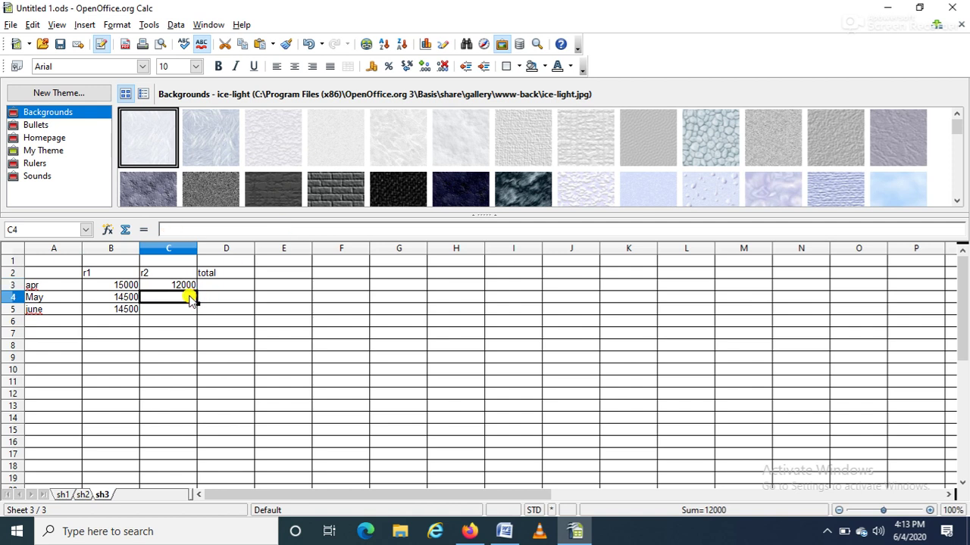
{"action": "left_click", "coordinate": [144, 231]}
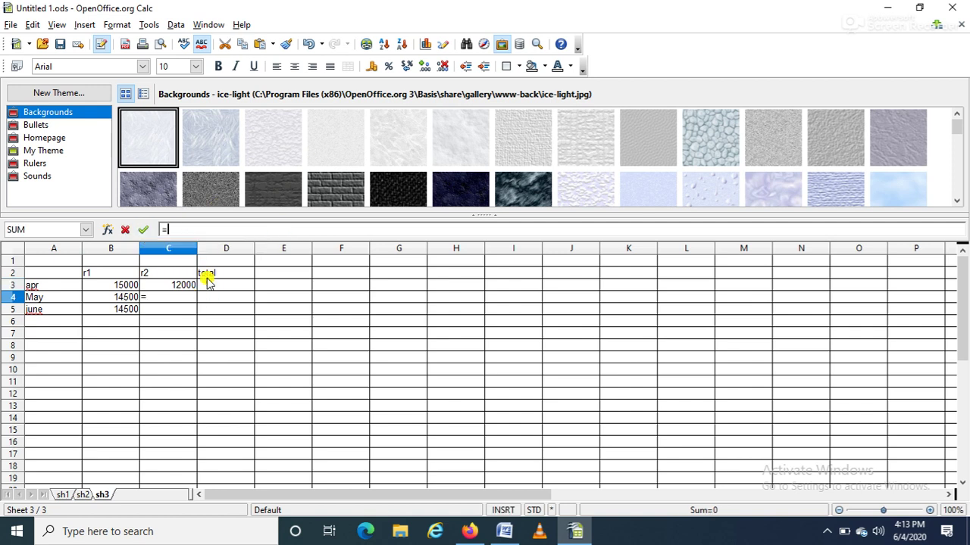
{"action": "left_click", "coordinate": [83, 494]}
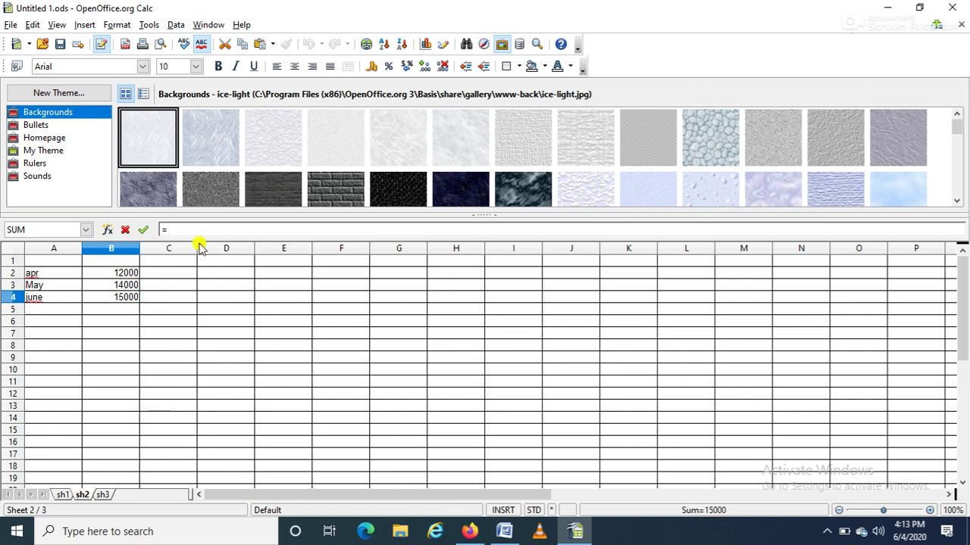
{"action": "left_click", "coordinate": [122, 285]}
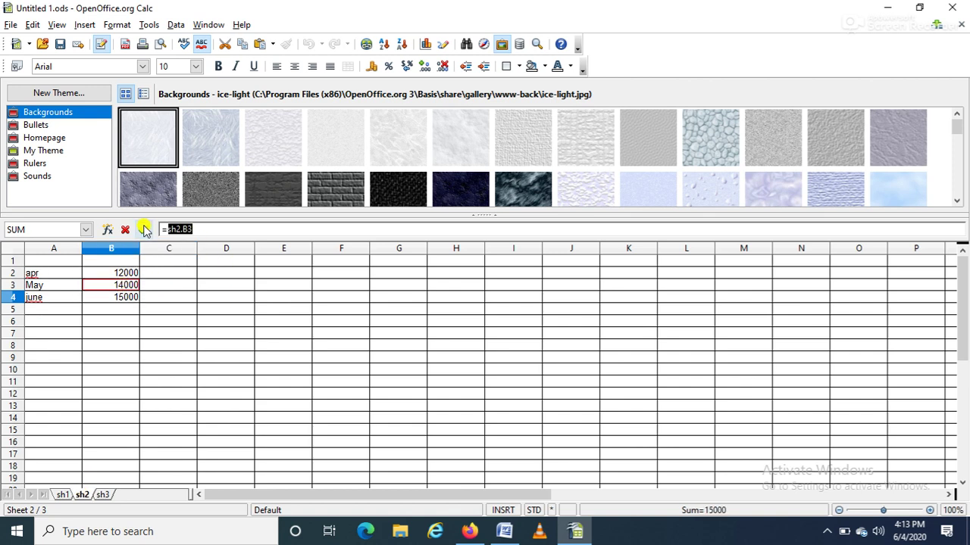
{"action": "left_click", "coordinate": [143, 230]}
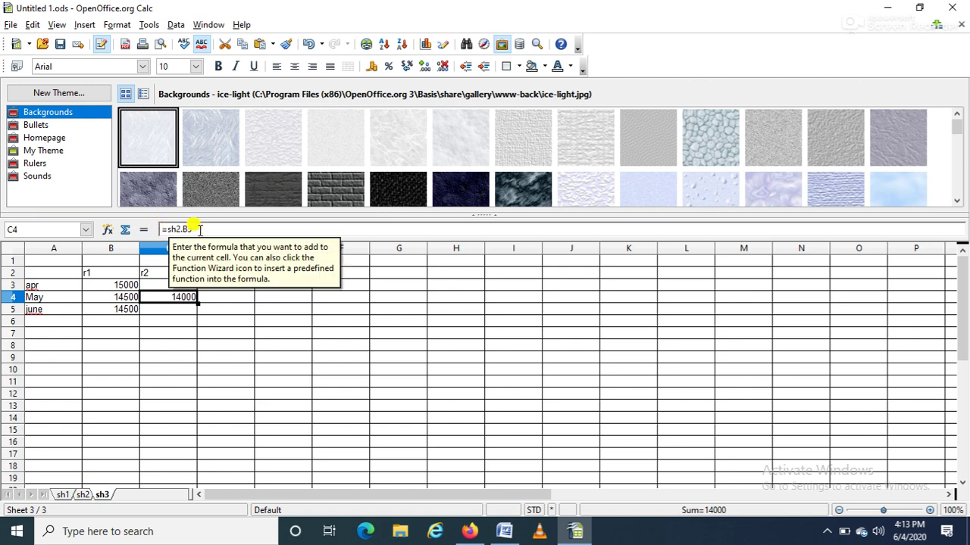
Link the june r2 cell C5 on sheet sh3 to the june value on sheet sh2 with =sh2.B4
{"action": "left_click", "coordinate": [180, 315]}
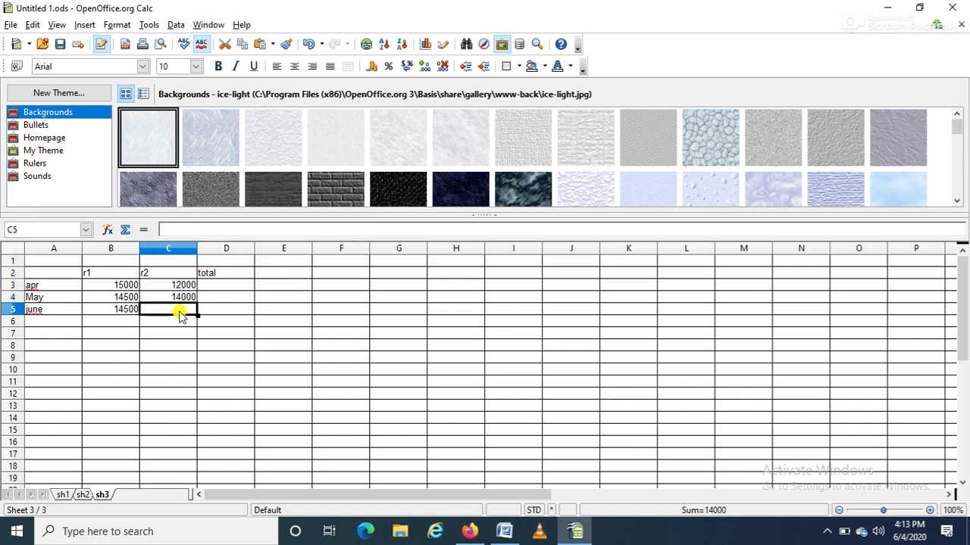
{"action": "left_click", "coordinate": [144, 231]}
{"action": "left_click", "coordinate": [82, 495]}
{"action": "left_click", "coordinate": [129, 297]}
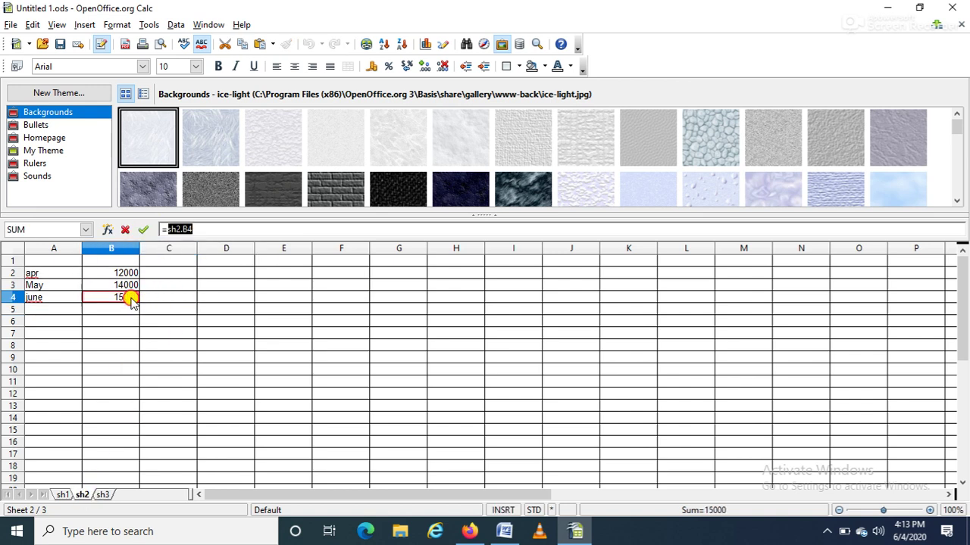
{"action": "left_click", "coordinate": [143, 229]}
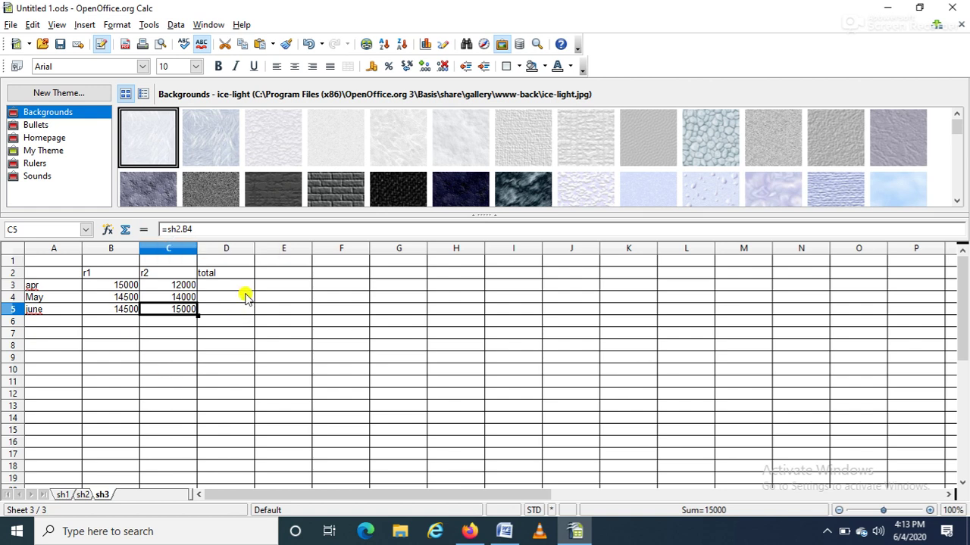
Review the source values on sheets sh1 and sh2, and total the apr row in D3 on sheet sh3 with =B3+C3
{"action": "left_click", "coordinate": [63, 492]}
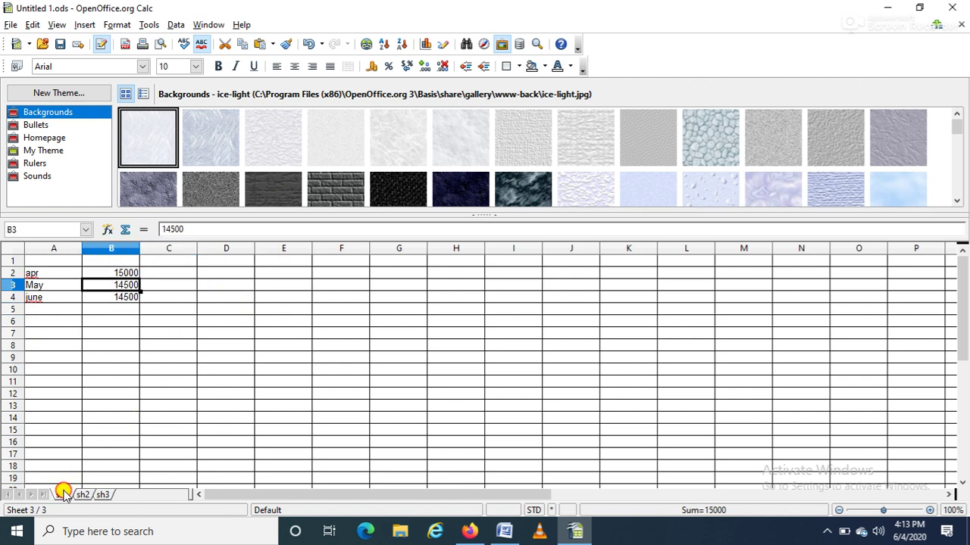
{"action": "left_click", "coordinate": [82, 494]}
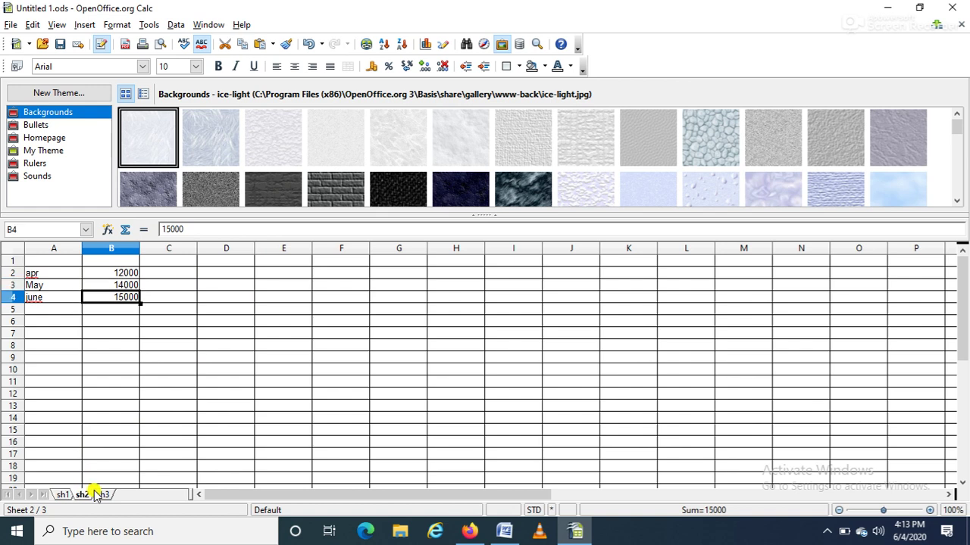
{"action": "left_click", "coordinate": [101, 494]}
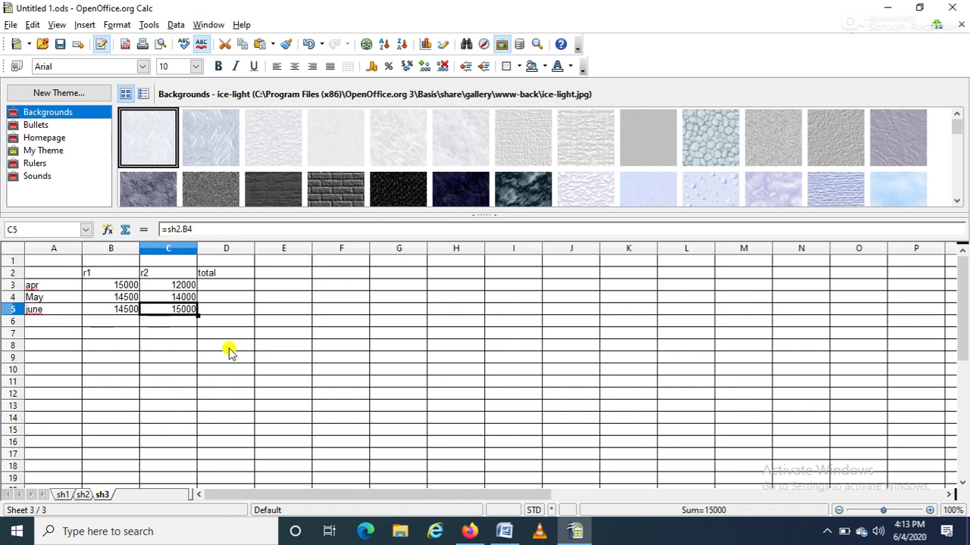
{"action": "left_click", "coordinate": [227, 286]}
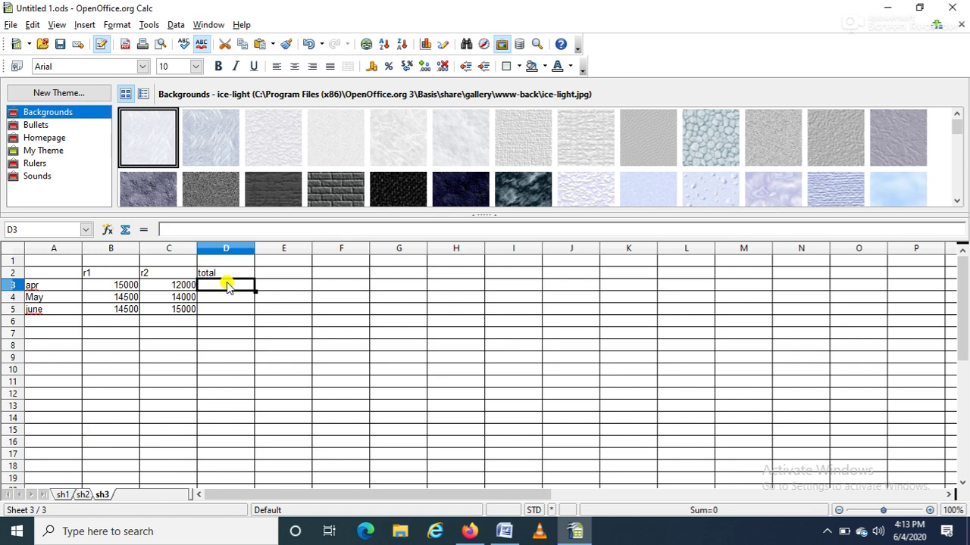
{"action": "type", "text": "="}
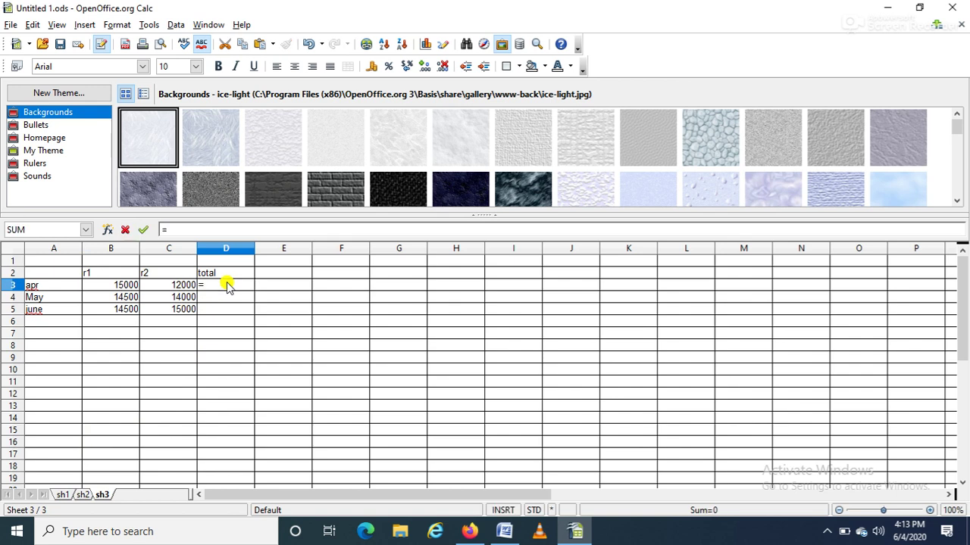
{"action": "left_click", "coordinate": [117, 285]}
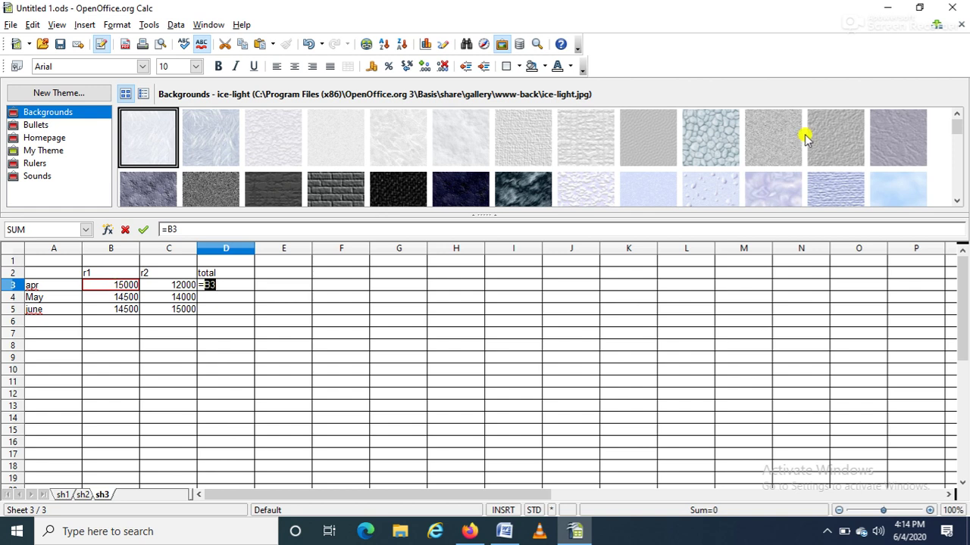
{"action": "type", "text": "+"}
{"action": "left_click", "coordinate": [180, 285]}
{"action": "key", "text": "Return"}
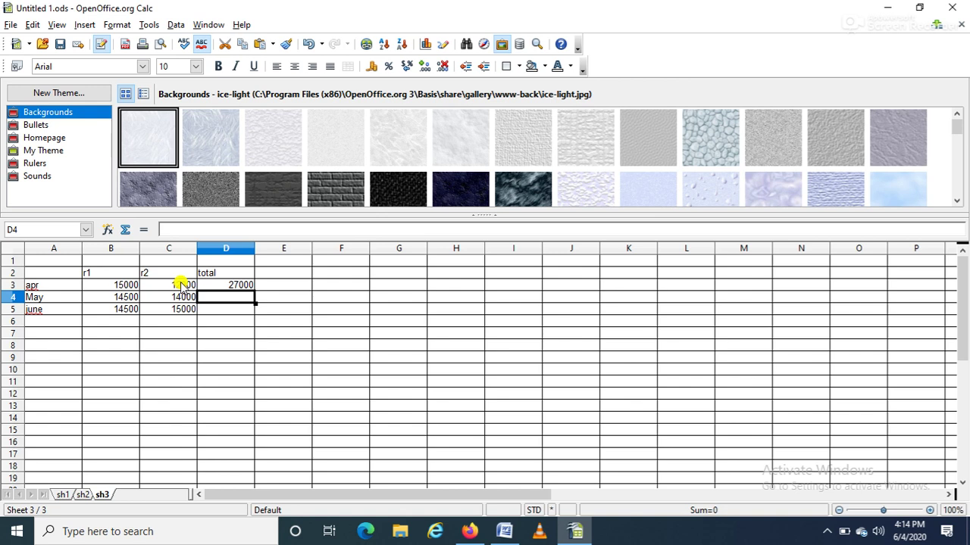
Total the May row in D4 on sheet sh3 directly from the source sheets with =sh1.B3+sh2.B3, and check the formula
{"action": "type", "text": "="}
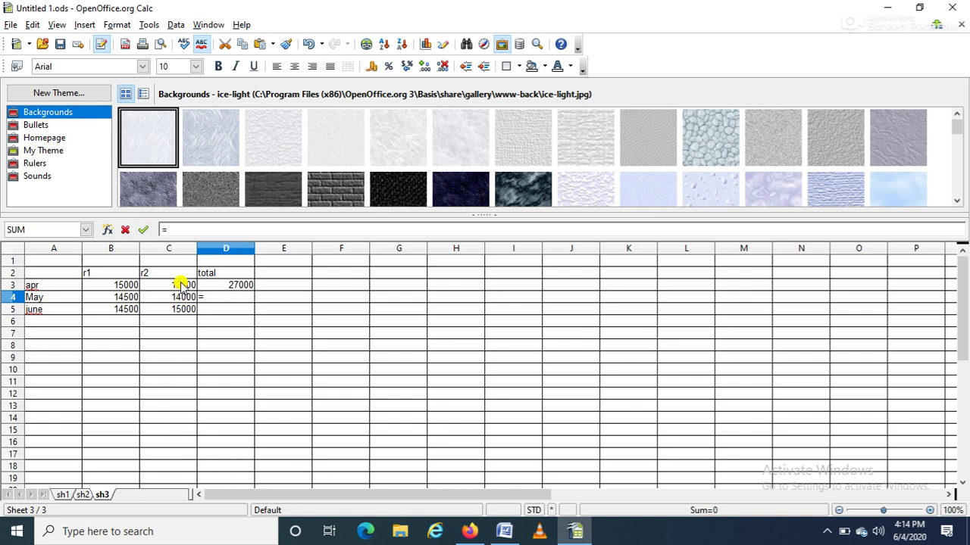
{"action": "left_click", "coordinate": [62, 493]}
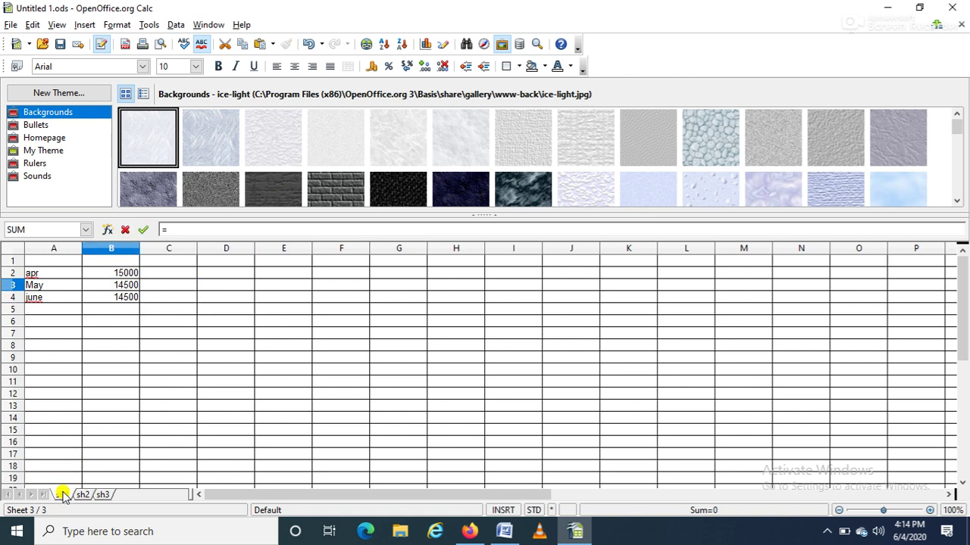
{"action": "left_click", "coordinate": [122, 288]}
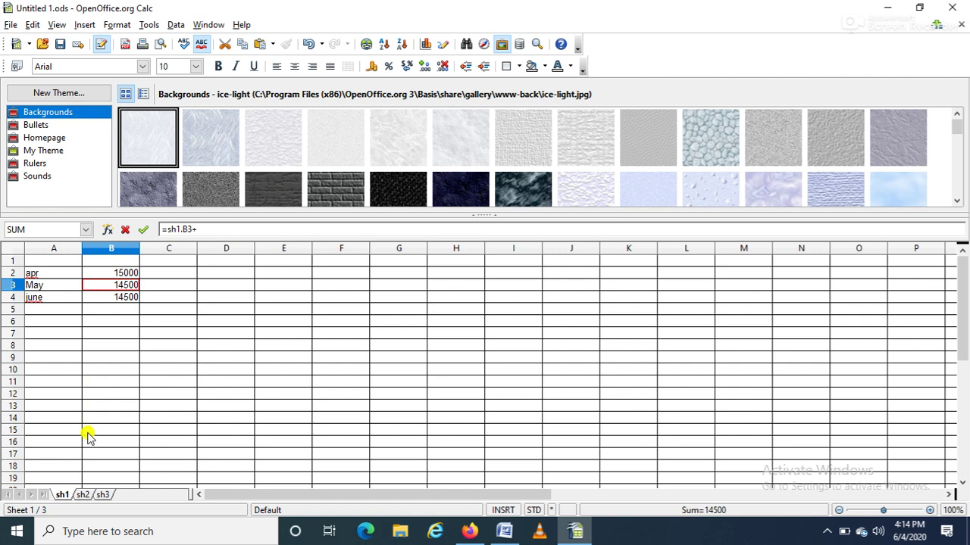
{"action": "left_click", "coordinate": [82, 496]}
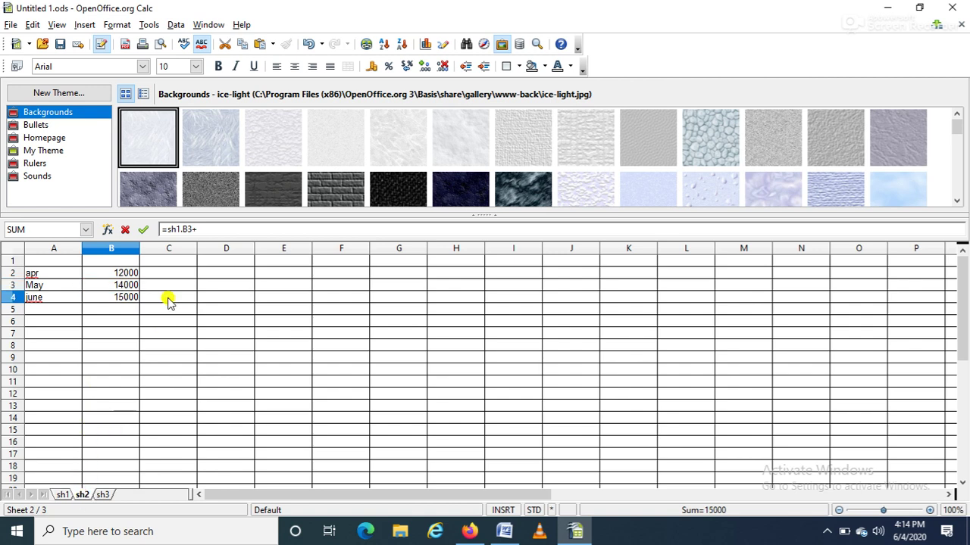
{"action": "left_click", "coordinate": [125, 284]}
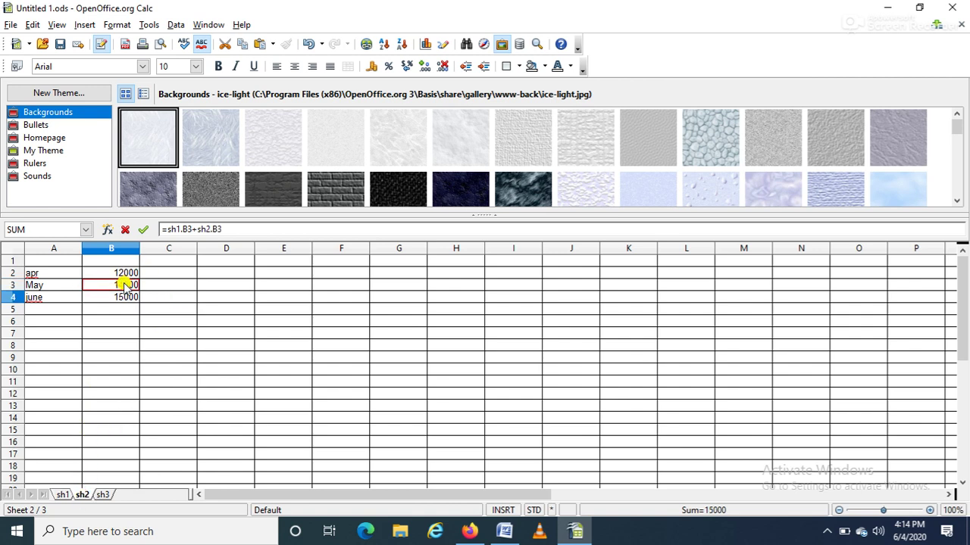
{"action": "key", "text": "Return"}
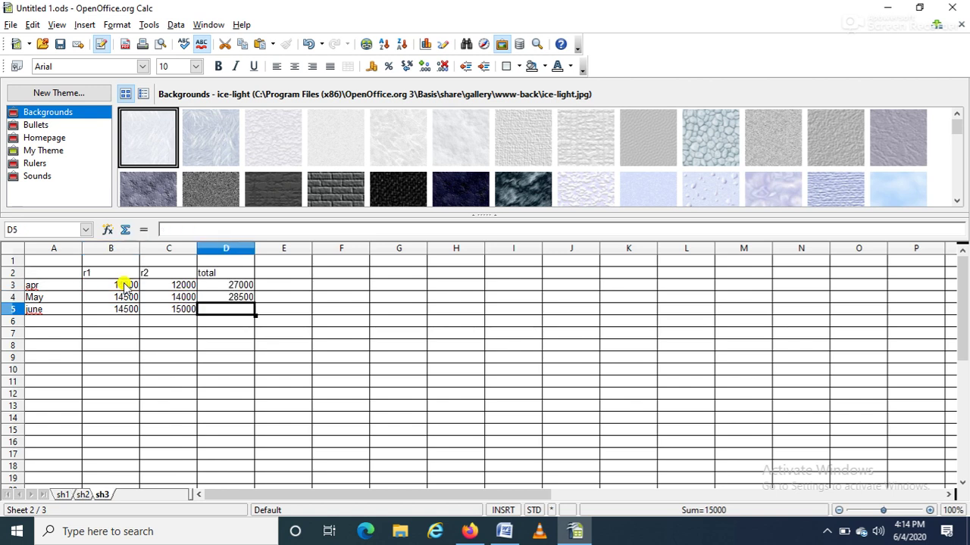
{"action": "left_click", "coordinate": [239, 297]}
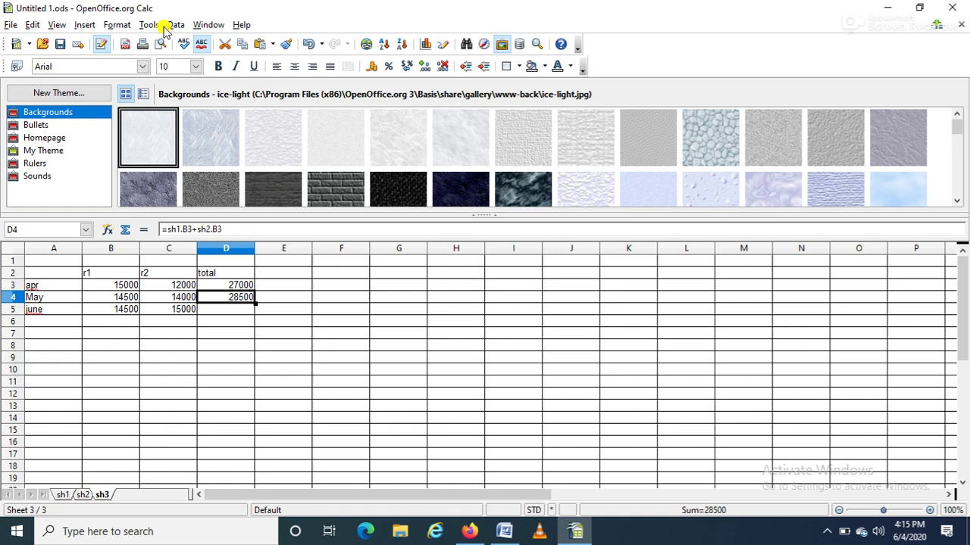
{"action": "left_click", "coordinate": [237, 313]}
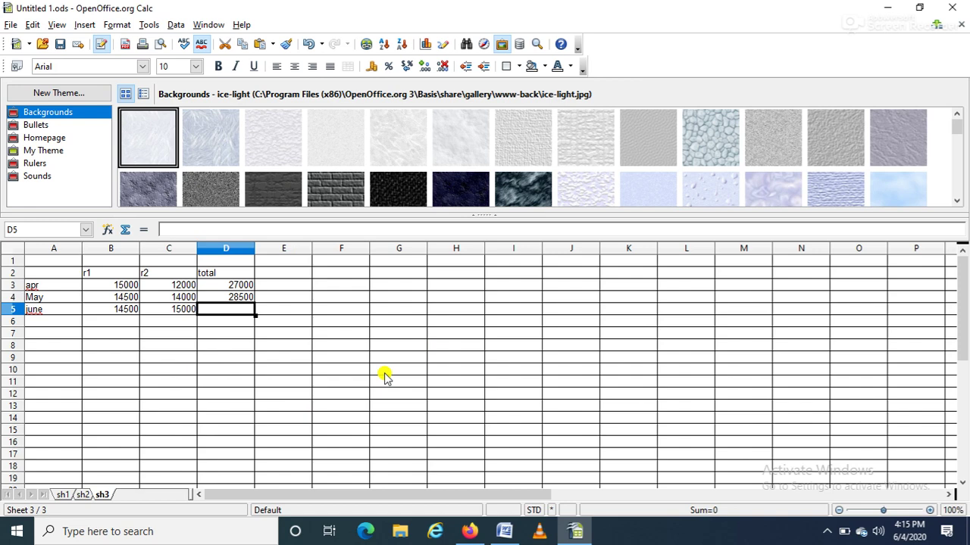
Create a new blank spreadsheet document
{"action": "left_click", "coordinate": [9, 25]}
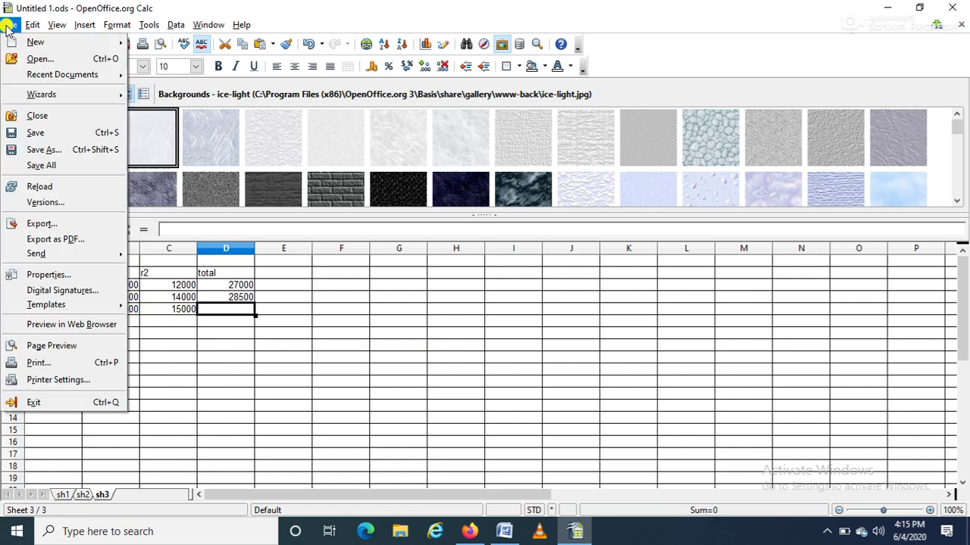
{"action": "mouse_move", "coordinate": [10, 44]}
{"action": "left_click", "coordinate": [152, 59]}
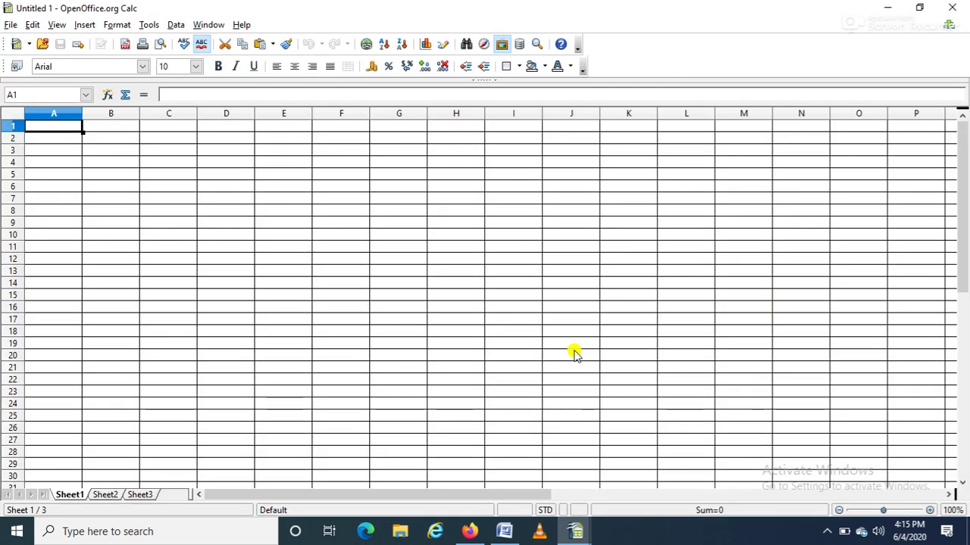
Link cell A2 on Sheet1 of the new spreadsheet to cell B2 on sheet sh1 of Untitled 1.ods, and open its formula for inspection
{"action": "left_click", "coordinate": [61, 142]}
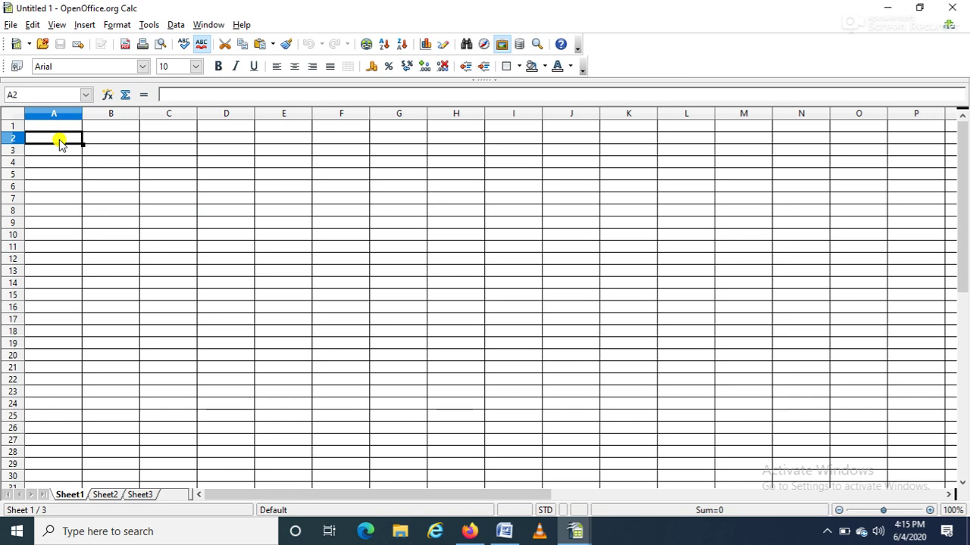
{"action": "type", "text": "="}
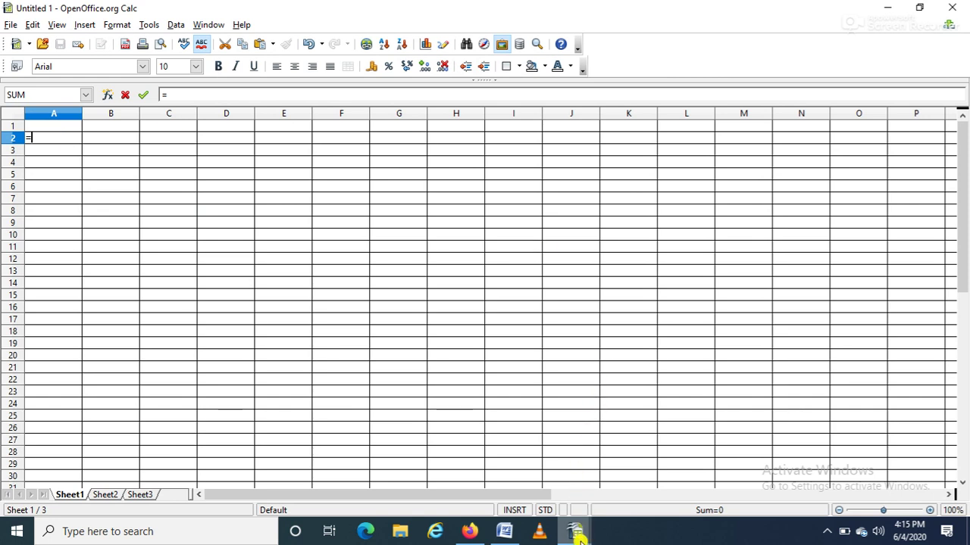
{"action": "mouse_move", "coordinate": [577, 534]}
{"action": "left_click", "coordinate": [507, 425]}
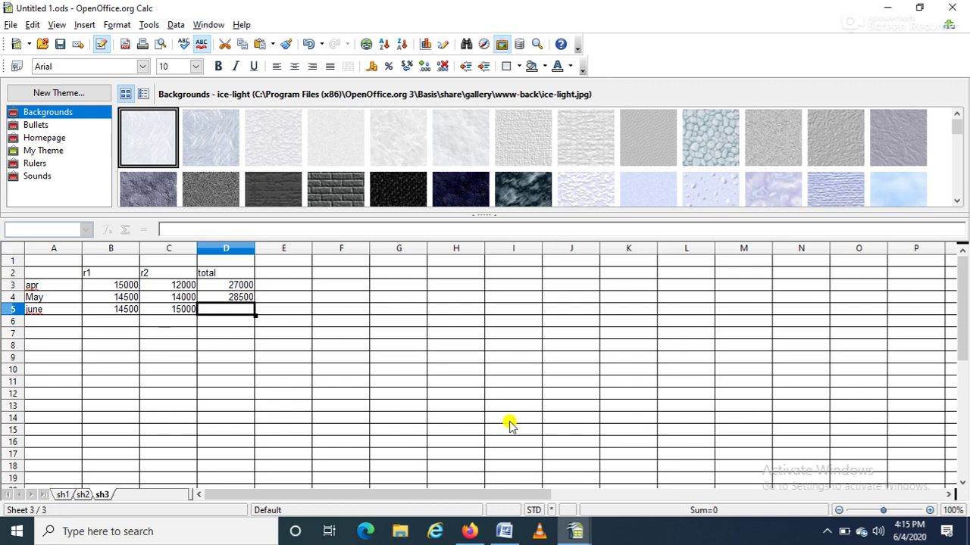
{"action": "left_click", "coordinate": [64, 494]}
{"action": "left_click", "coordinate": [119, 274]}
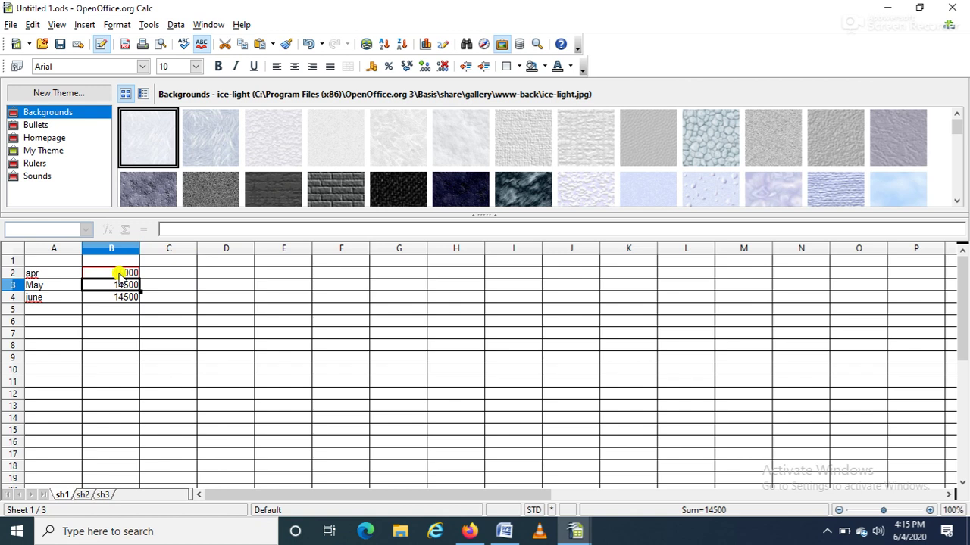
{"action": "key", "text": "Return"}
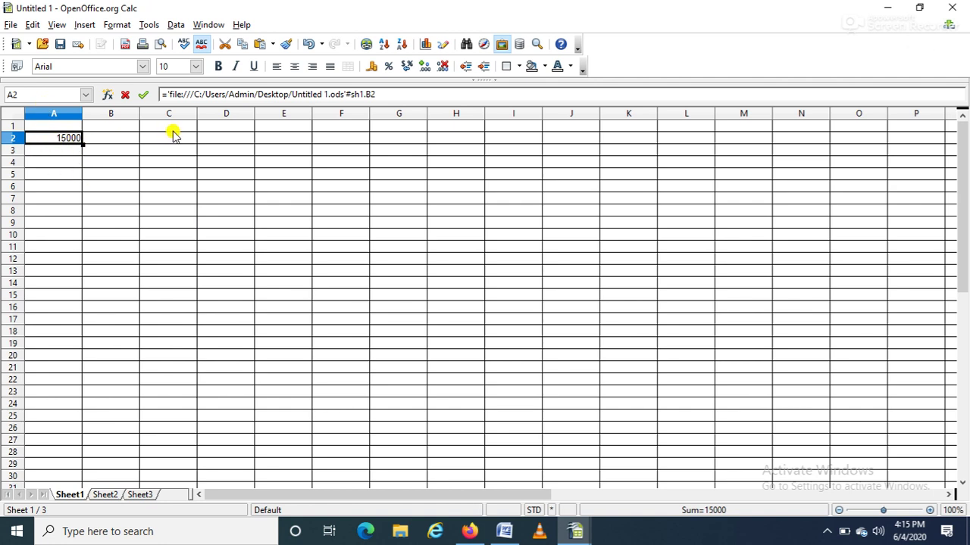
{"action": "left_click", "coordinate": [363, 95]}
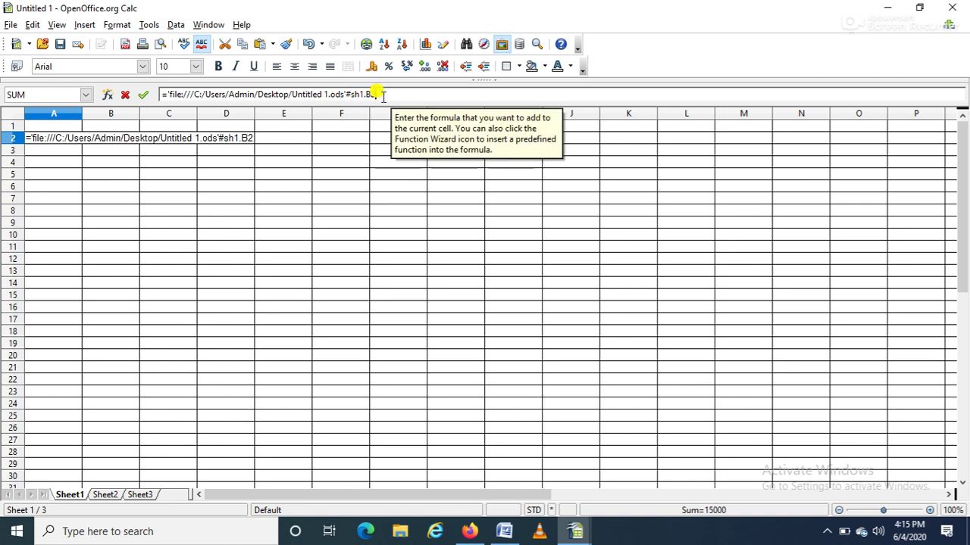
Remove the accidentally added D6 reference from the link formula in A2 and confirm the formula
{"action": "left_click", "coordinate": [226, 187]}
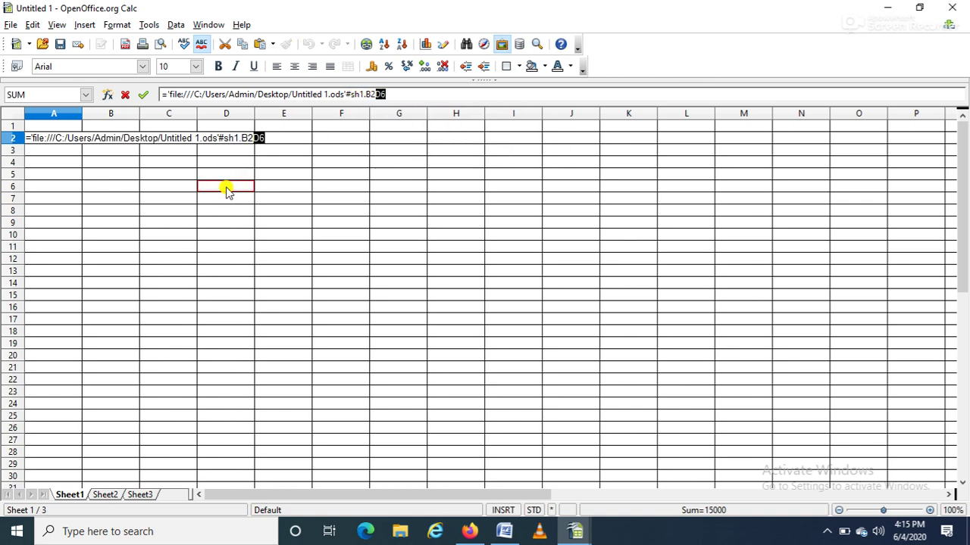
{"action": "key", "text": "BackSpace"}
{"action": "key", "text": "Return"}
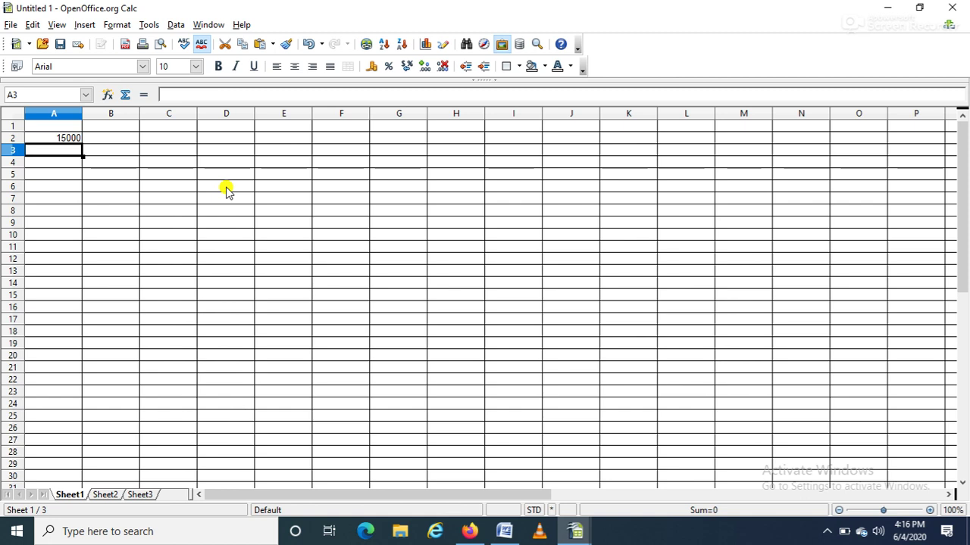
Switch to LINKING SPREADSHEET DATA.docx in Microsoft Word and read the instructions under "Hyperlinks to the sheet"
{"action": "left_click", "coordinate": [509, 534]}
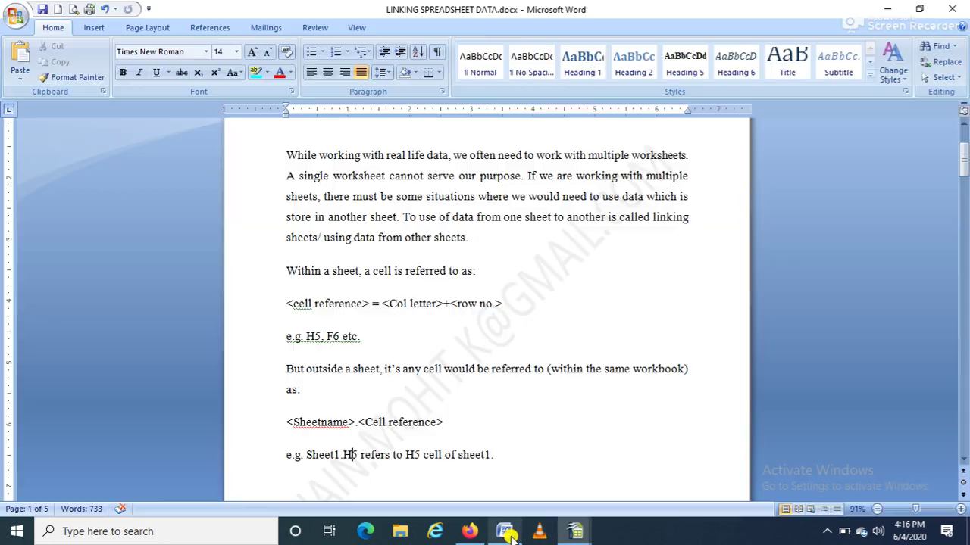
{"action": "key", "text": "Down"}
{"action": "key", "text": "Down"}
{"action": "key", "text": "Down"}
{"action": "key", "text": "Down"}
{"action": "key", "text": "Down"}
{"action": "key", "text": "Down"}
{"action": "key", "text": "Down"}
{"action": "key", "text": "Down"}
{"action": "key", "text": "Down"}
{"action": "key", "text": "Down"}
{"action": "key", "text": "Down"}
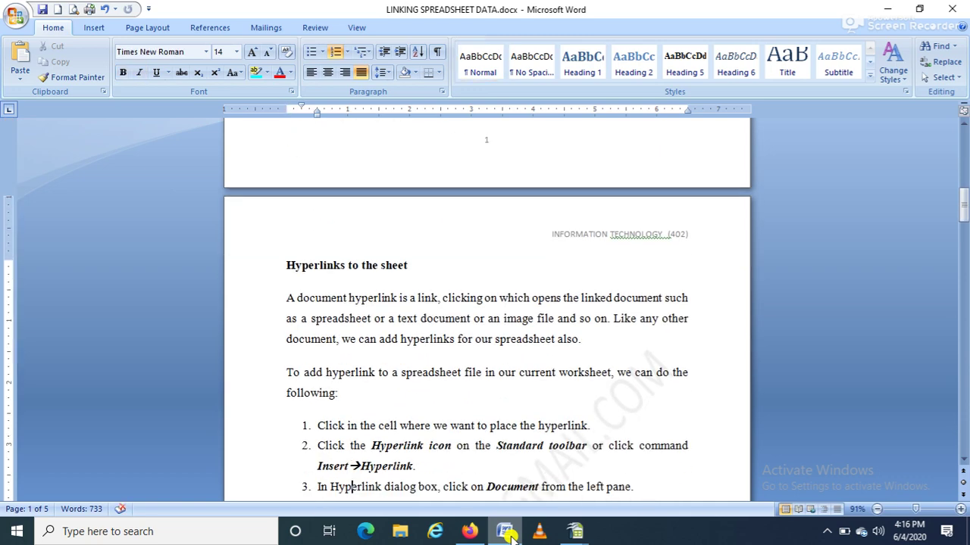
{"action": "key", "text": "Down"}
{"action": "key", "text": "Down"}
{"action": "key", "text": "Down"}
{"action": "key", "text": "Down"}
{"action": "key", "text": "Down"}
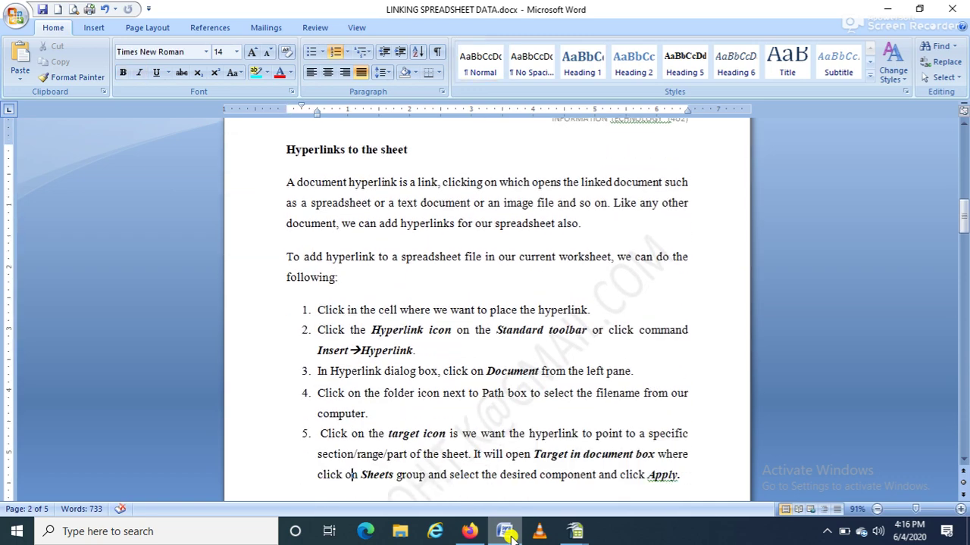
{"action": "key", "text": "Down"}
{"action": "key", "text": "Up"}
{"action": "key", "text": "Up"}
{"action": "key", "text": "Up"}
{"action": "key", "text": "Up"}
{"action": "key", "text": "Up"}
{"action": "key", "text": "Up"}
{"action": "key", "text": "Up"}
{"action": "key", "text": "Up"}
{"action": "key", "text": "Up"}
{"action": "key", "text": "Up"}
{"action": "key", "text": "Up"}
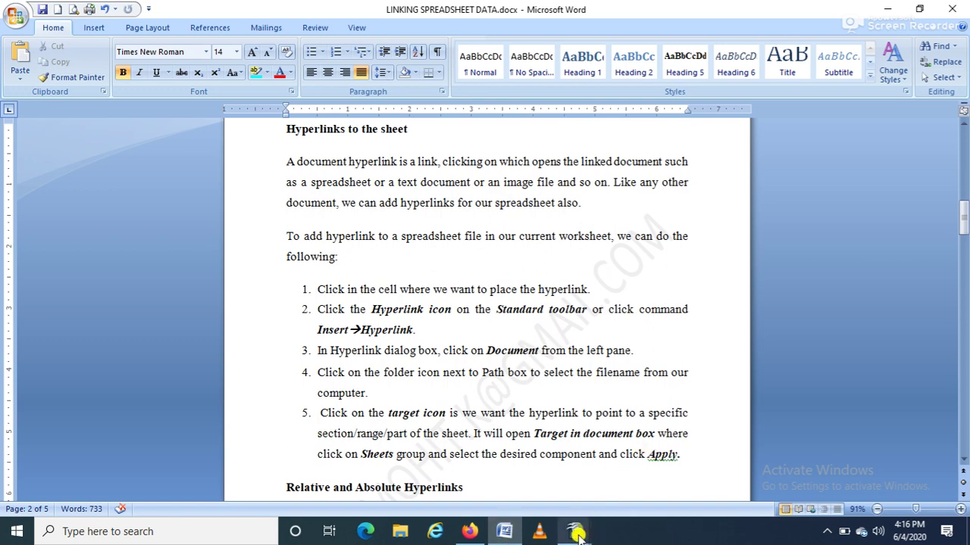
Return to the new spreadsheet in OpenOffice.org Calc and start a document hyperlink in A3 to Untitled 1.ods on the Desktop
{"action": "mouse_move", "coordinate": [578, 535]}
{"action": "left_click", "coordinate": [613, 421]}
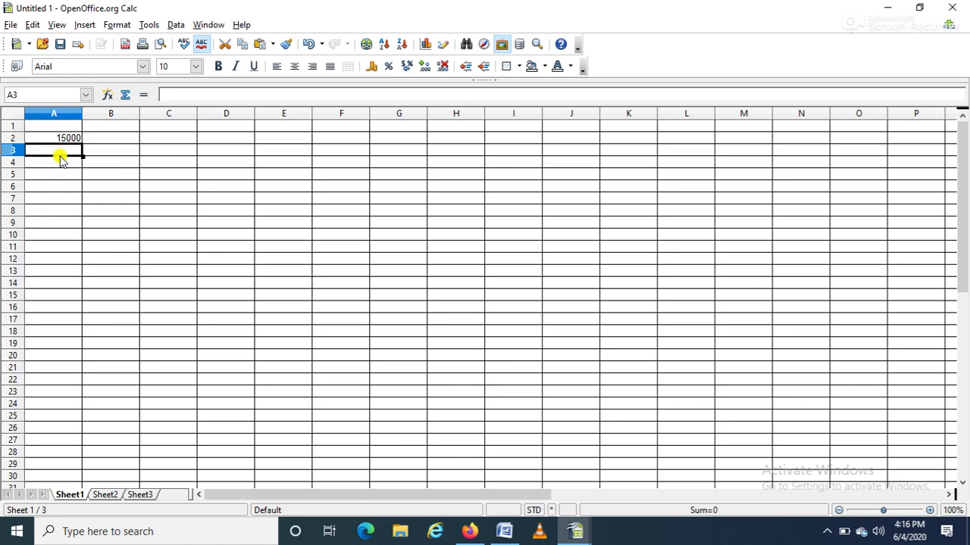
{"action": "left_click", "coordinate": [84, 25]}
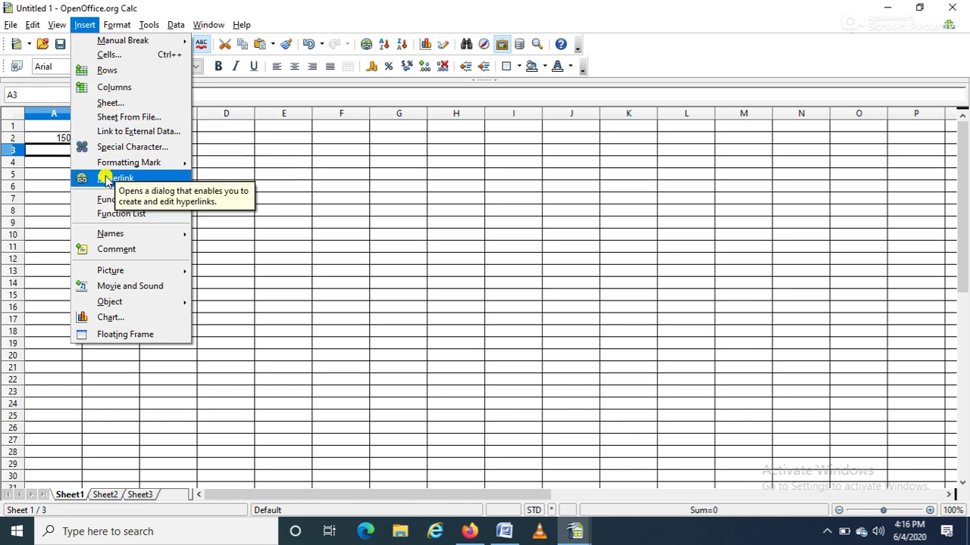
{"action": "left_click", "coordinate": [240, 196]}
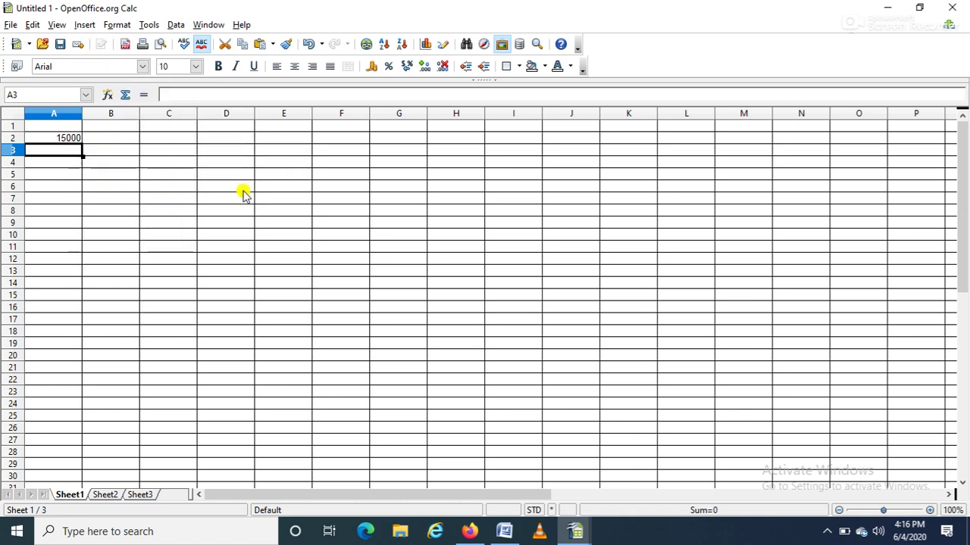
{"action": "left_click", "coordinate": [366, 46]}
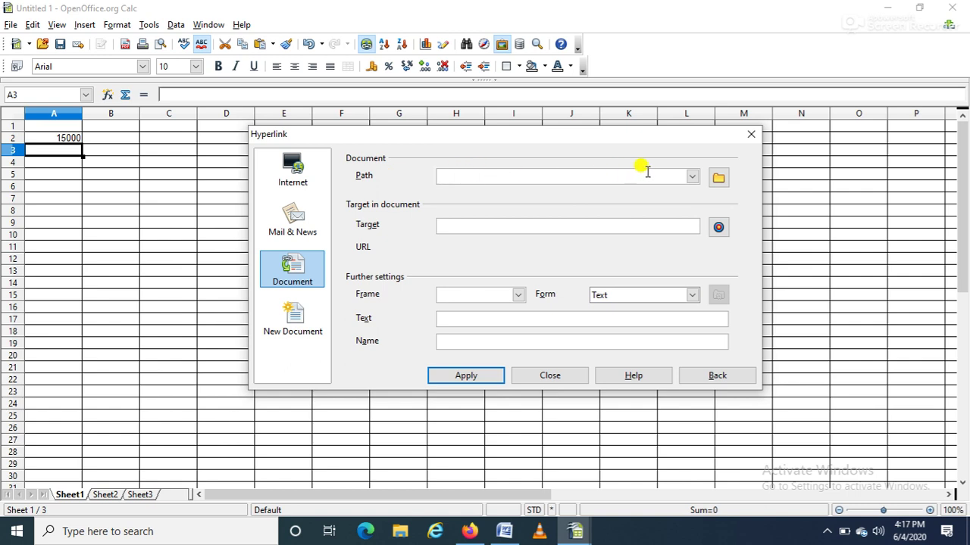
{"action": "left_click", "coordinate": [719, 180]}
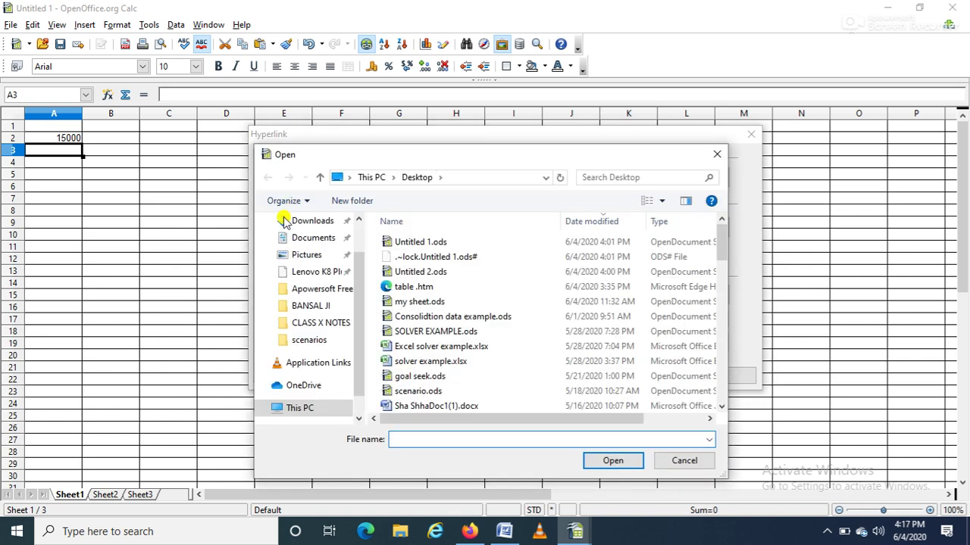
{"action": "left_click", "coordinate": [427, 242]}
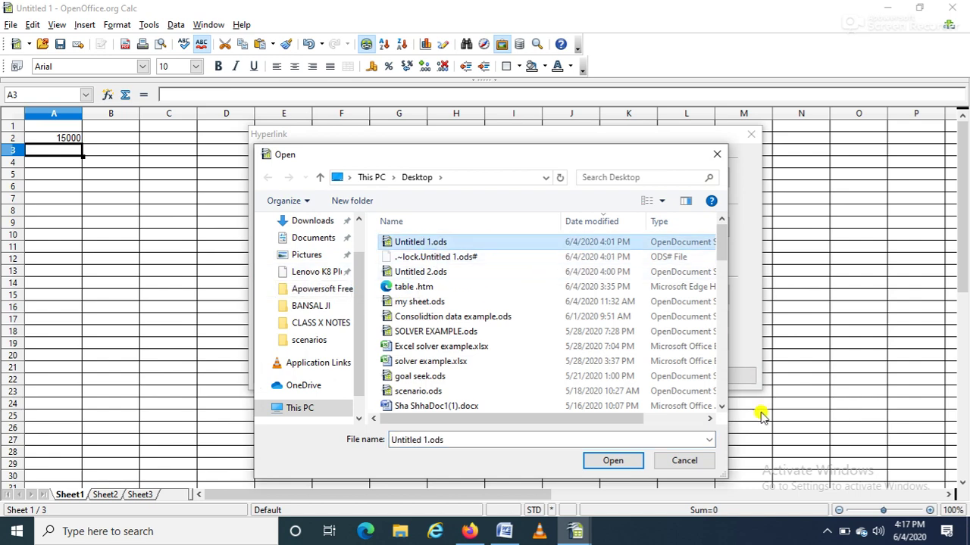
{"action": "left_click", "coordinate": [617, 461]}
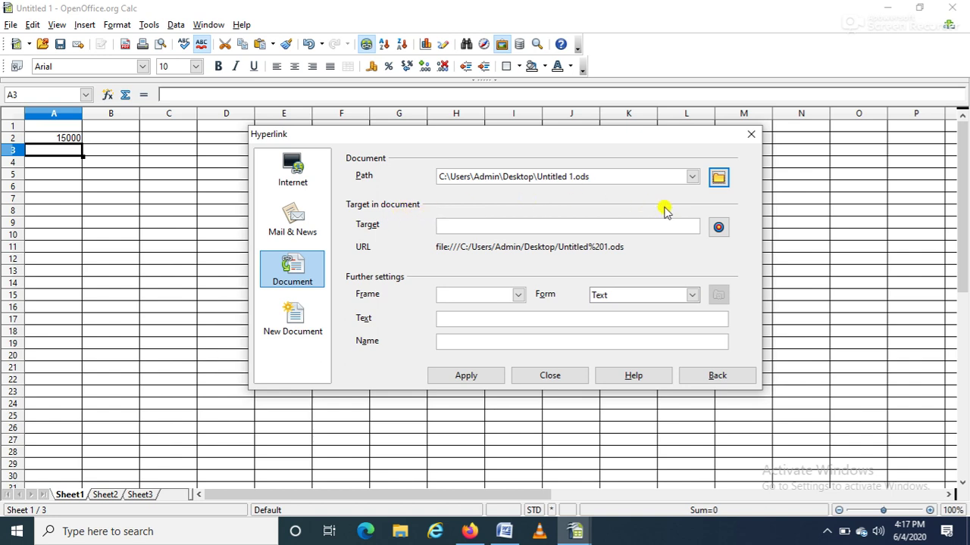
Target sheet sh3 of Untitled 1.ods and insert the hyperlink into cell A3
{"action": "left_click", "coordinate": [718, 229]}
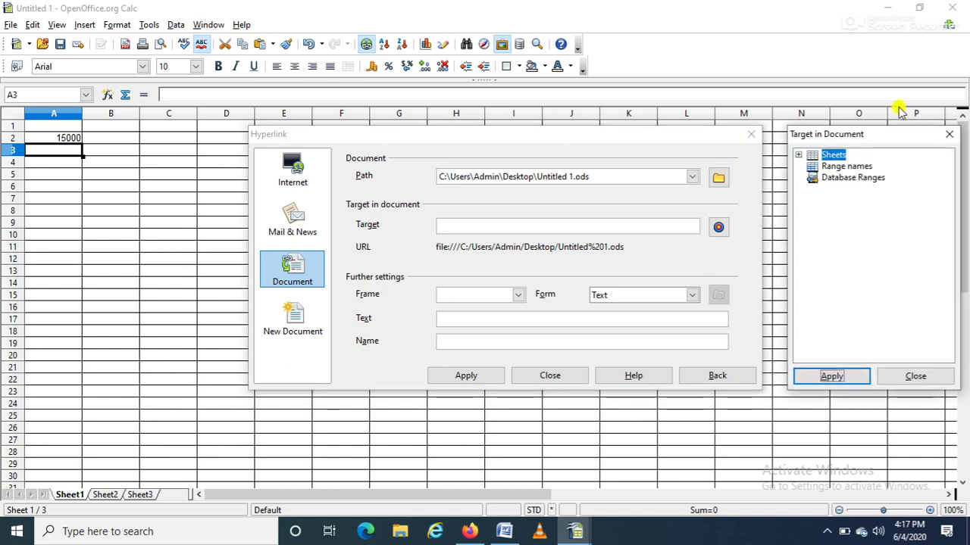
{"action": "left_click", "coordinate": [798, 155]}
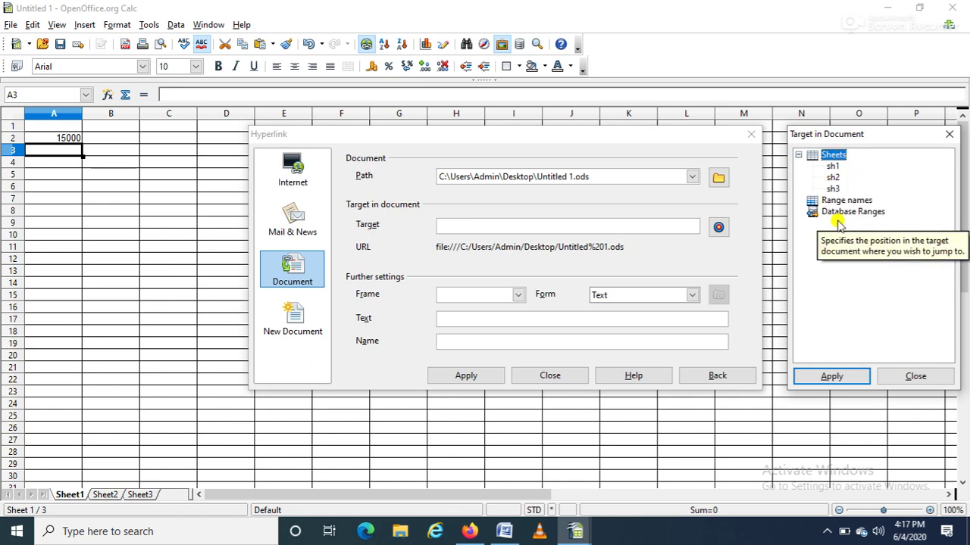
{"action": "left_click", "coordinate": [833, 188]}
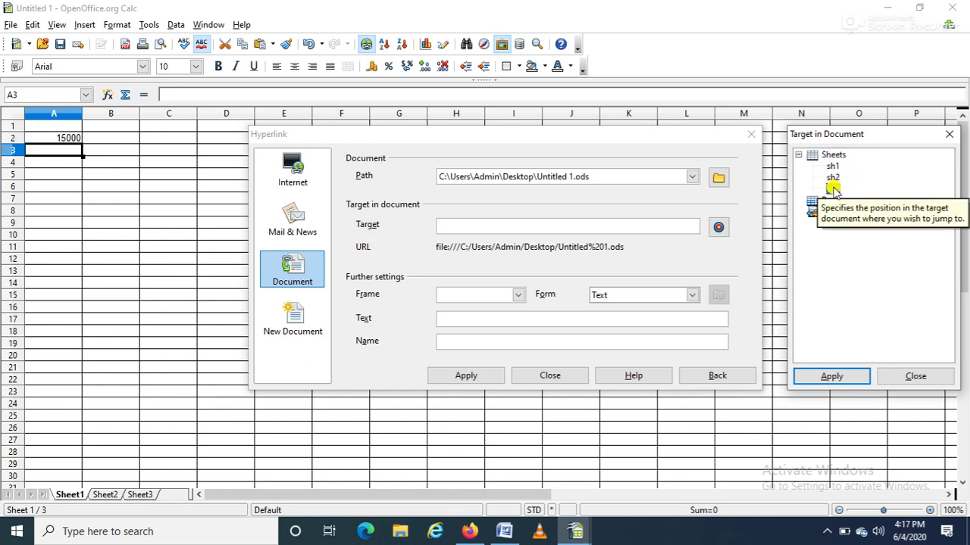
{"action": "left_click", "coordinate": [838, 379]}
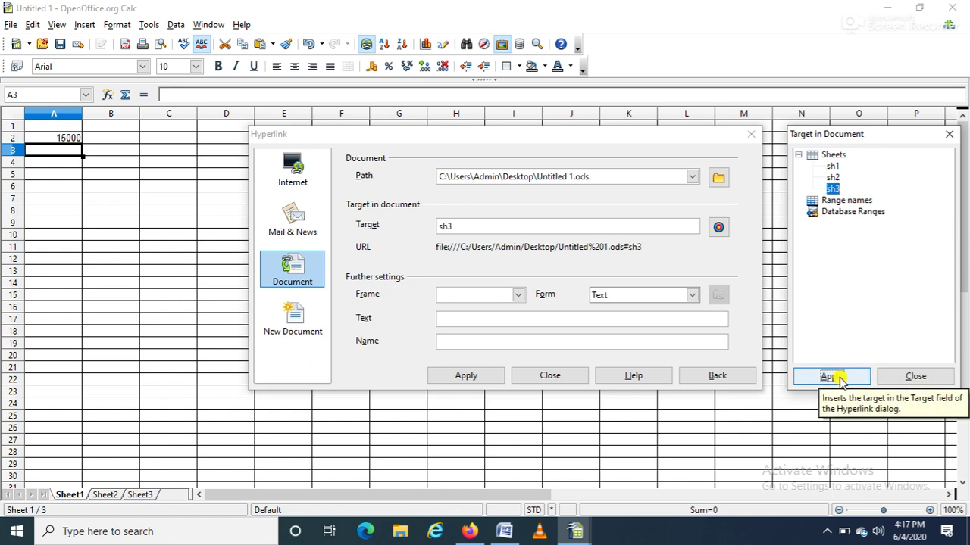
{"action": "left_click", "coordinate": [921, 378]}
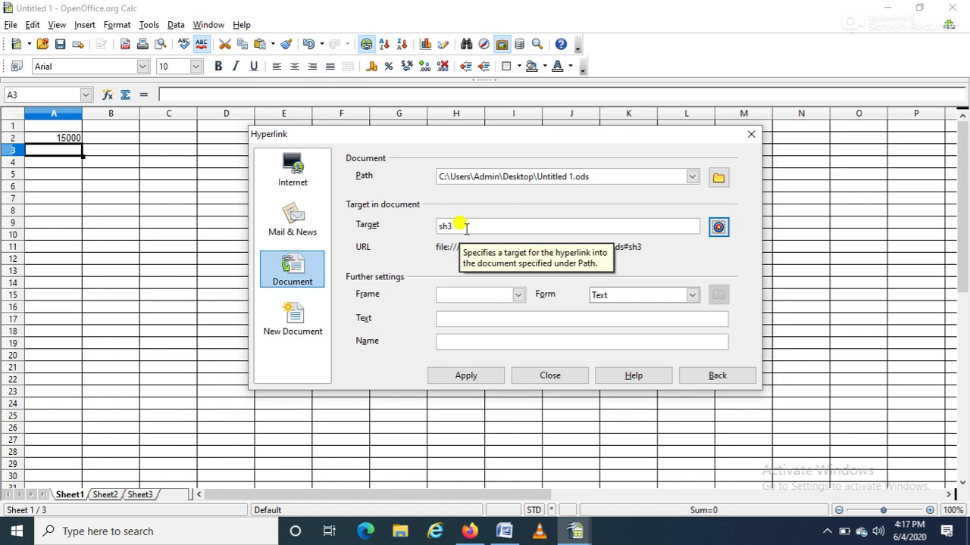
{"action": "left_click", "coordinate": [474, 376]}
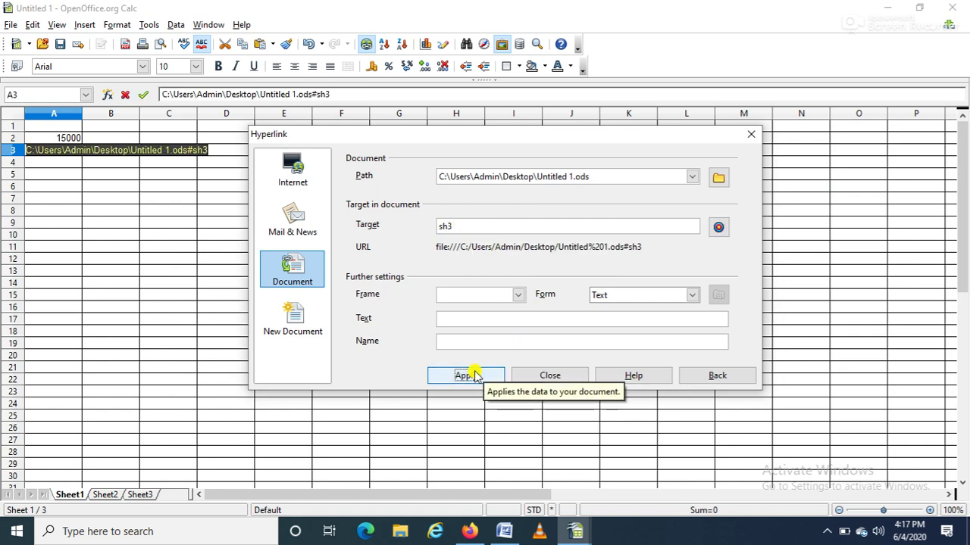
{"action": "left_click", "coordinate": [567, 377]}
{"action": "left_click", "coordinate": [208, 259]}
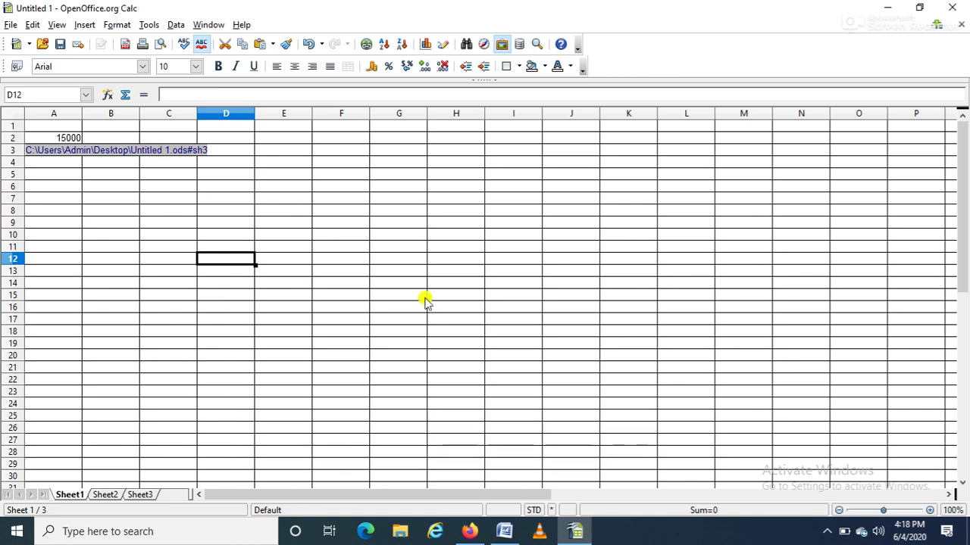
Follow the hyperlink in A3 twice to check where it leads, returning to the new spreadsheet each time
{"action": "left_click", "coordinate": [142, 152]}
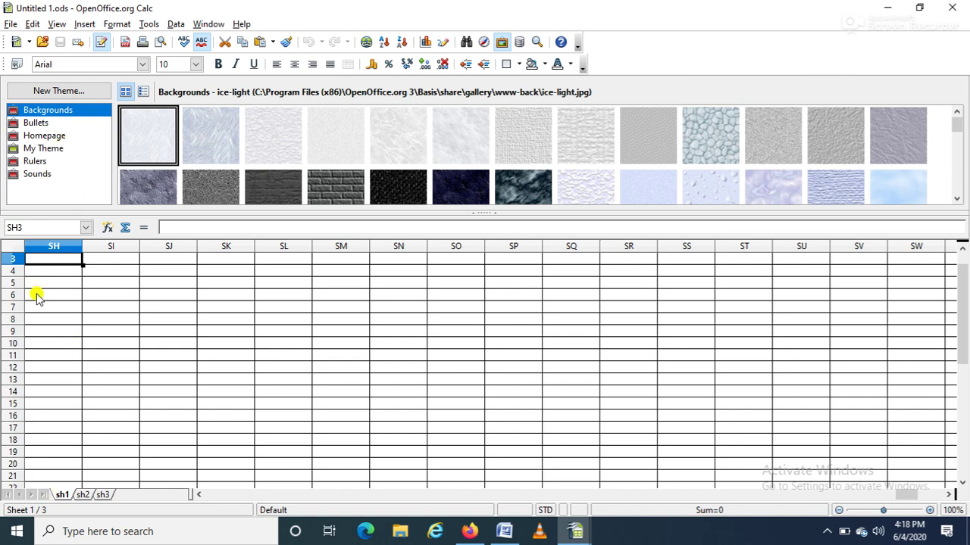
{"action": "key", "text": "ctrl+Home"}
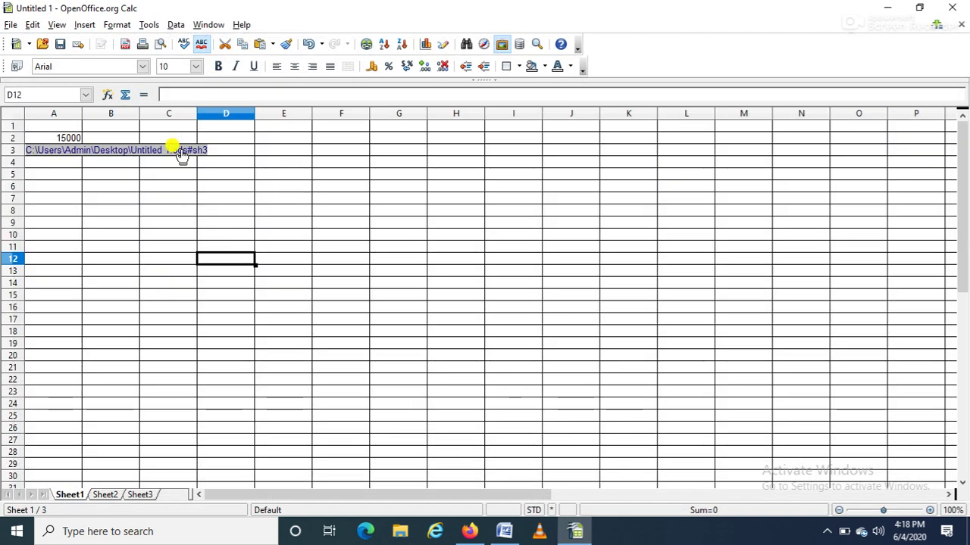
{"action": "left_click", "coordinate": [182, 150]}
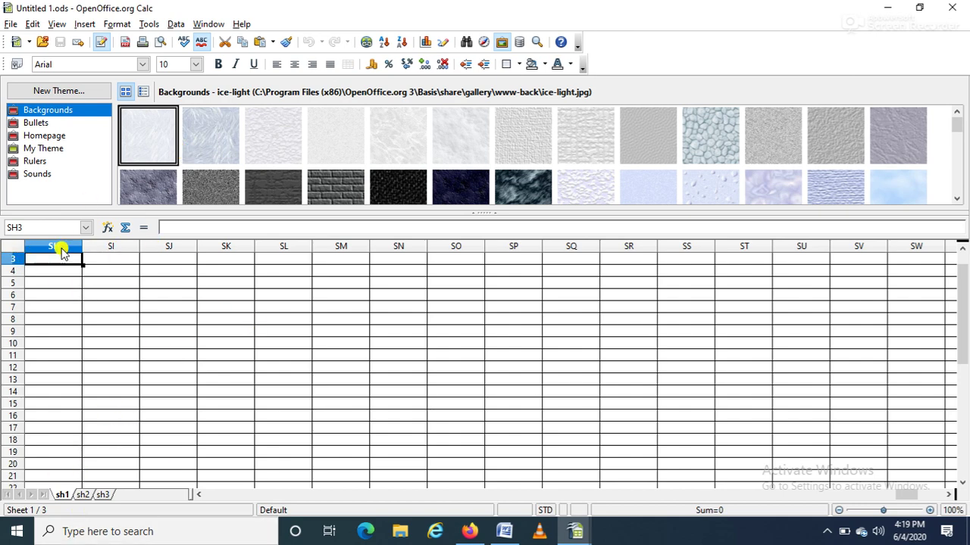
{"action": "left_click", "coordinate": [963, 9]}
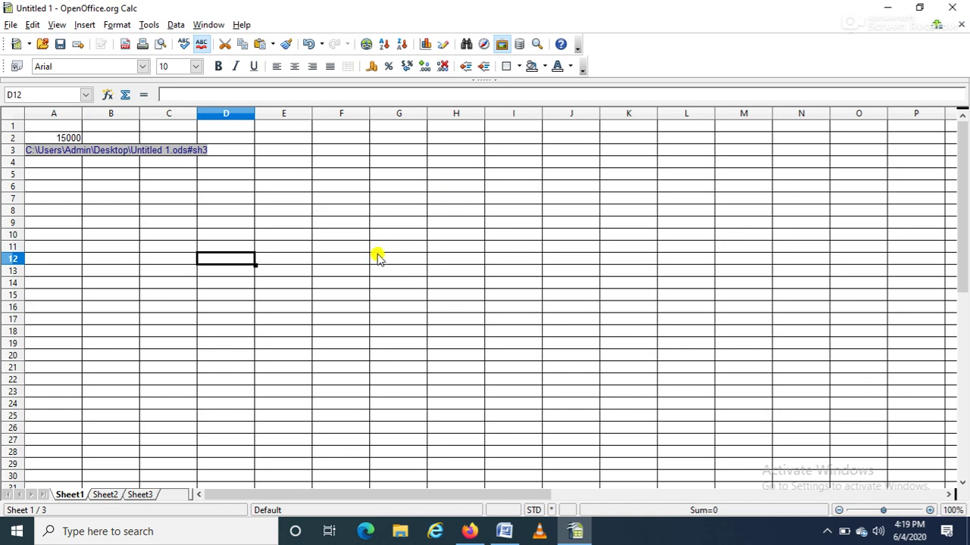
Start a document hyperlink in cell A5 and choose "table .htm" from the Desktop as its path
{"action": "left_click", "coordinate": [68, 174]}
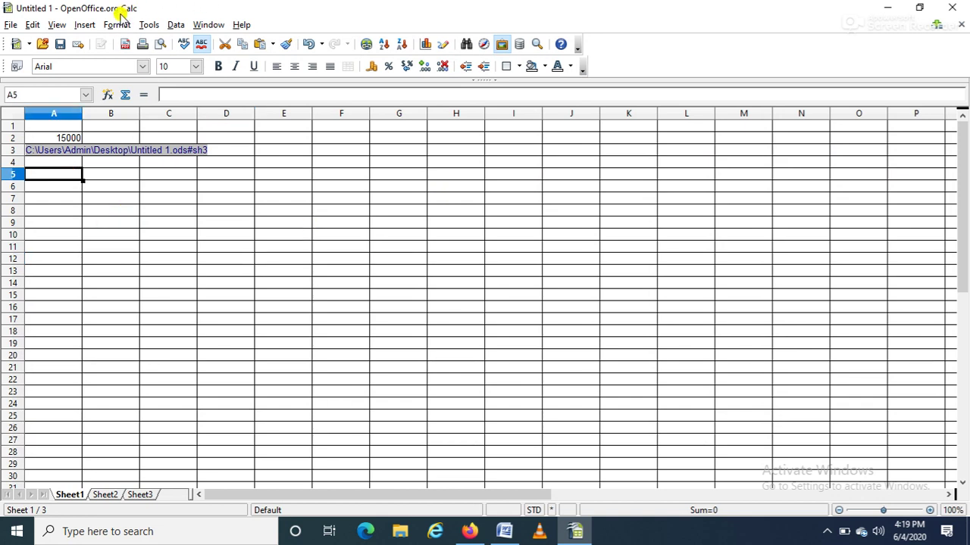
{"action": "left_click", "coordinate": [84, 25]}
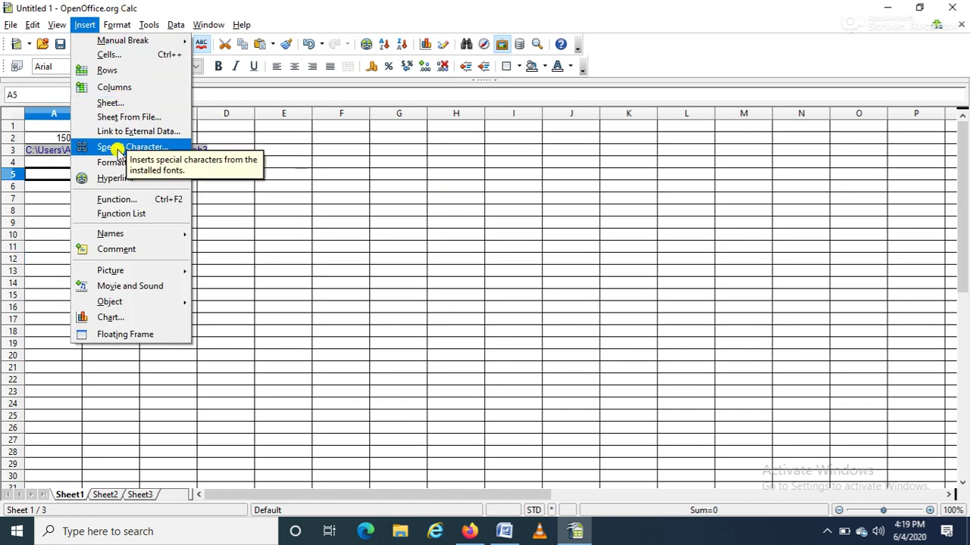
{"action": "left_click", "coordinate": [112, 177]}
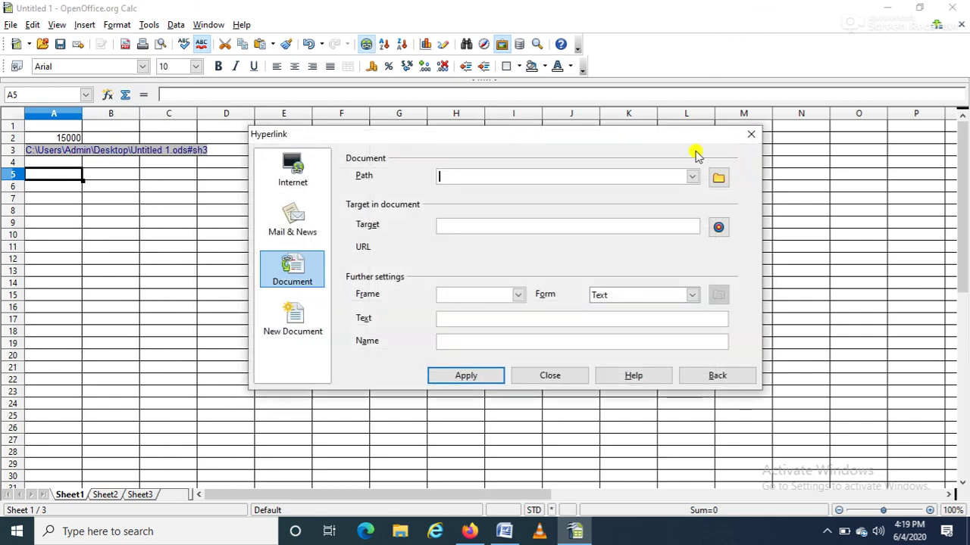
{"action": "left_click", "coordinate": [719, 177]}
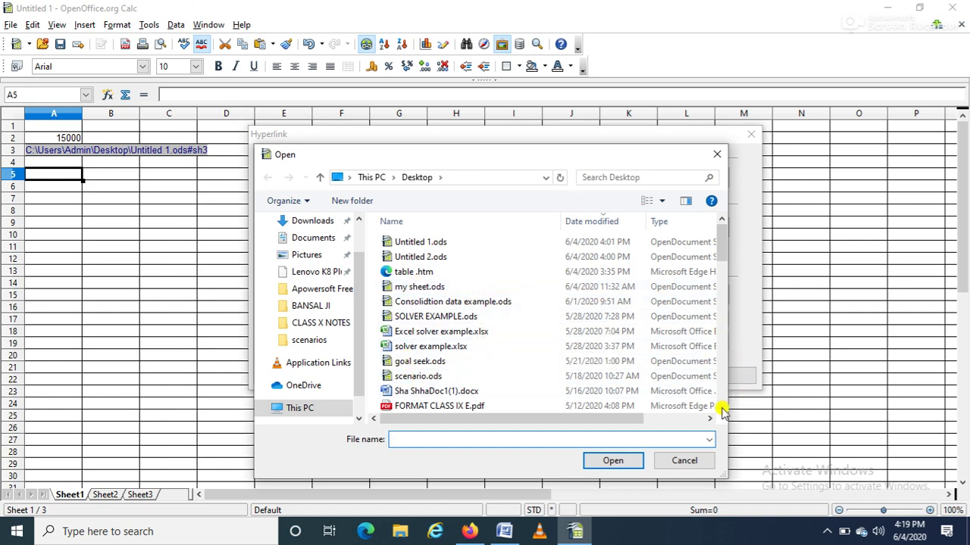
{"action": "scroll", "coordinate": [721, 409], "scroll_direction": "down", "scroll_amount": 4}
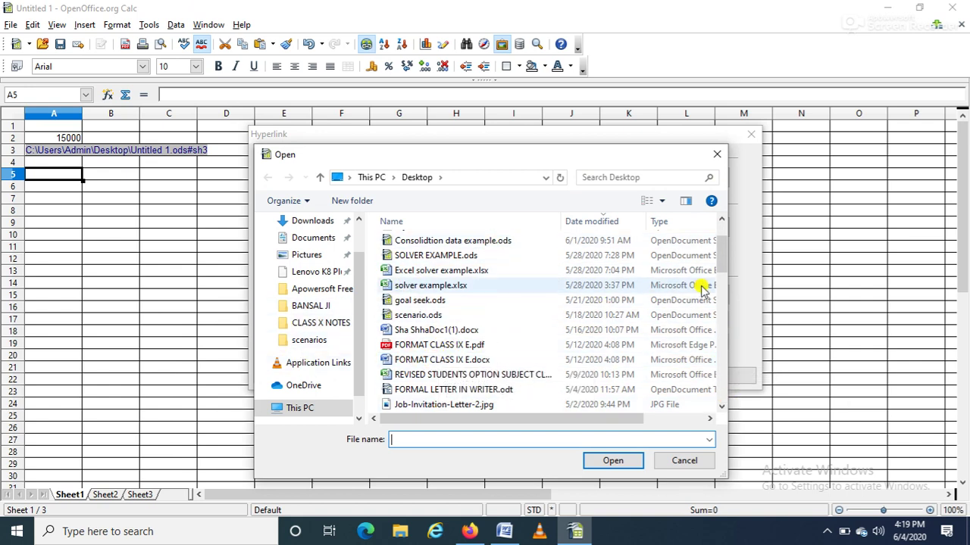
{"action": "scroll", "coordinate": [720, 216], "scroll_direction": "up", "scroll_amount": 1}
{"action": "left_click", "coordinate": [720, 217]}
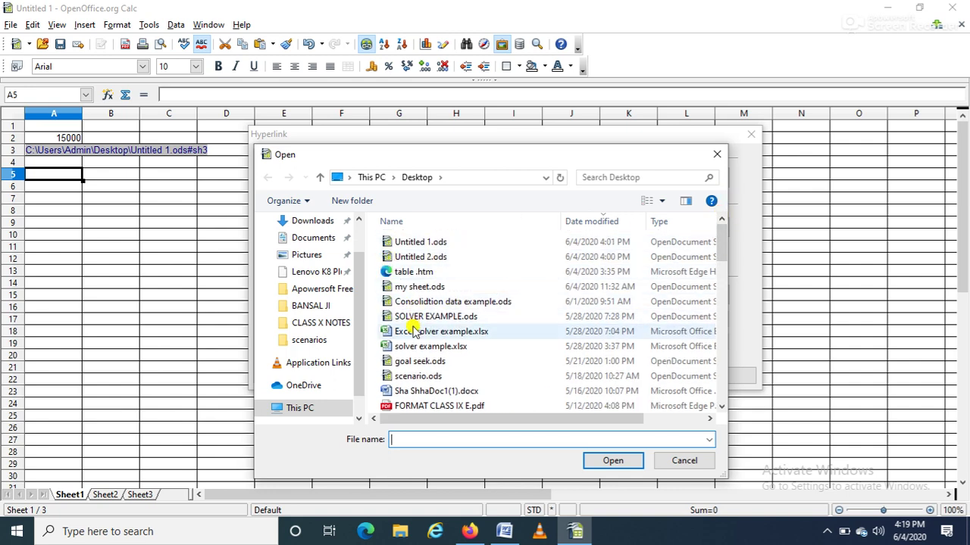
{"action": "left_click", "coordinate": [421, 274]}
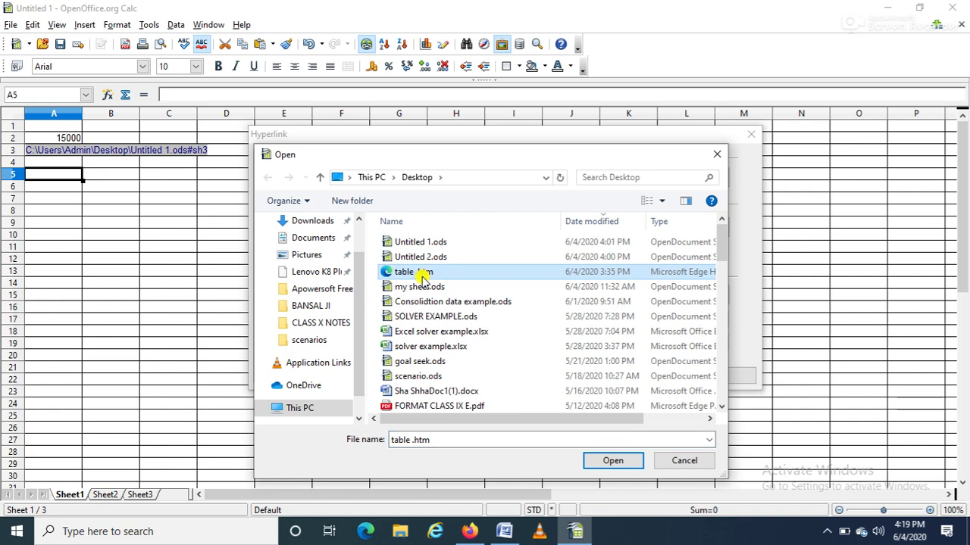
{"action": "left_click", "coordinate": [624, 463]}
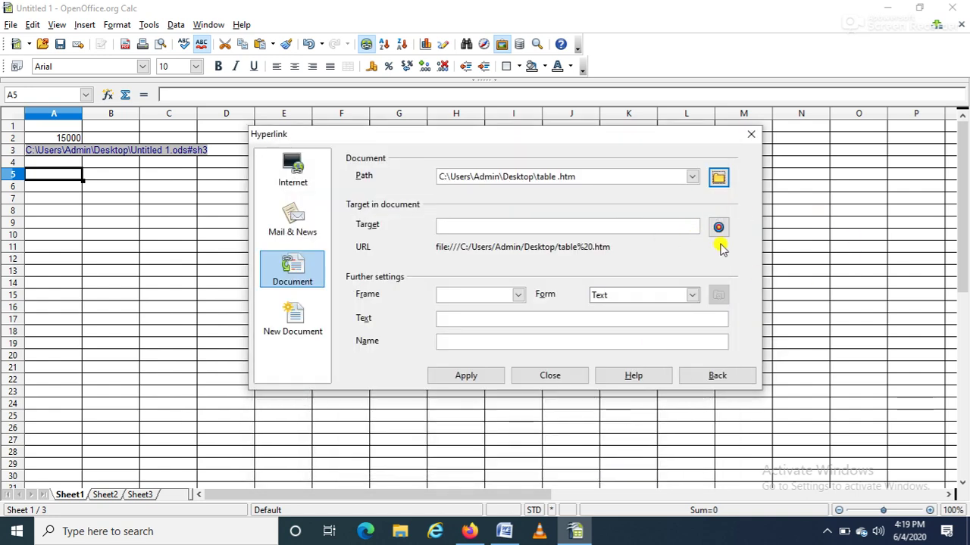
Check the available targets in "table .htm" and insert the hyperlink into A5 without a specific target
{"action": "left_click", "coordinate": [719, 230]}
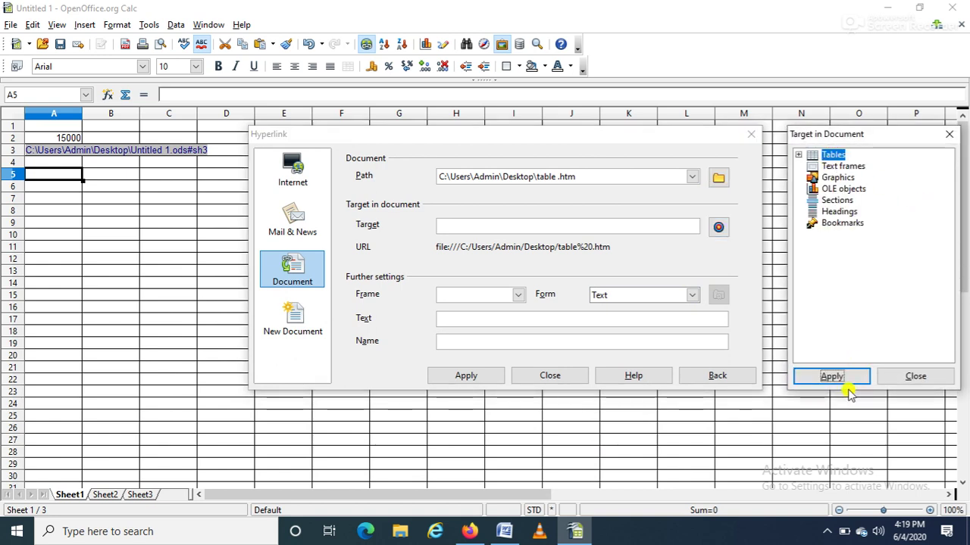
{"action": "left_click", "coordinate": [922, 378]}
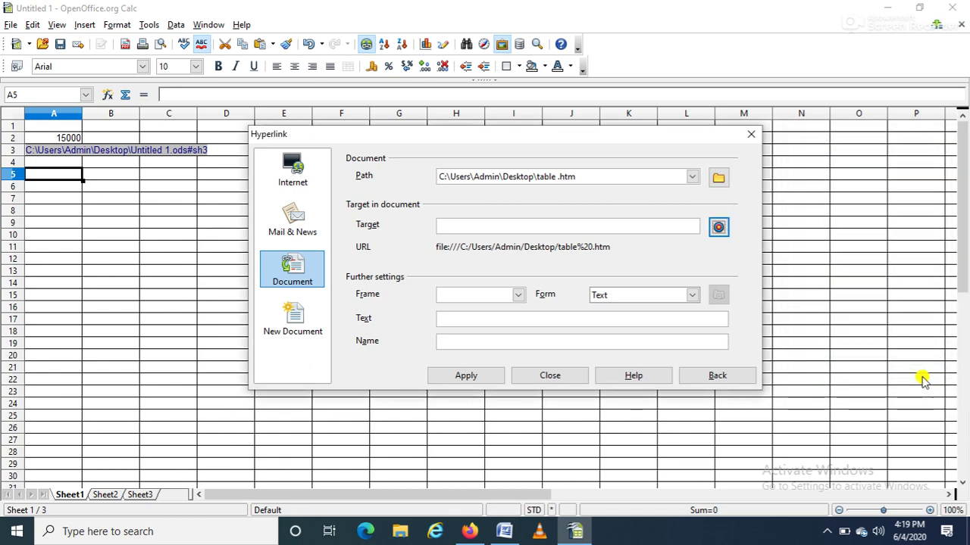
{"action": "left_click", "coordinate": [465, 377]}
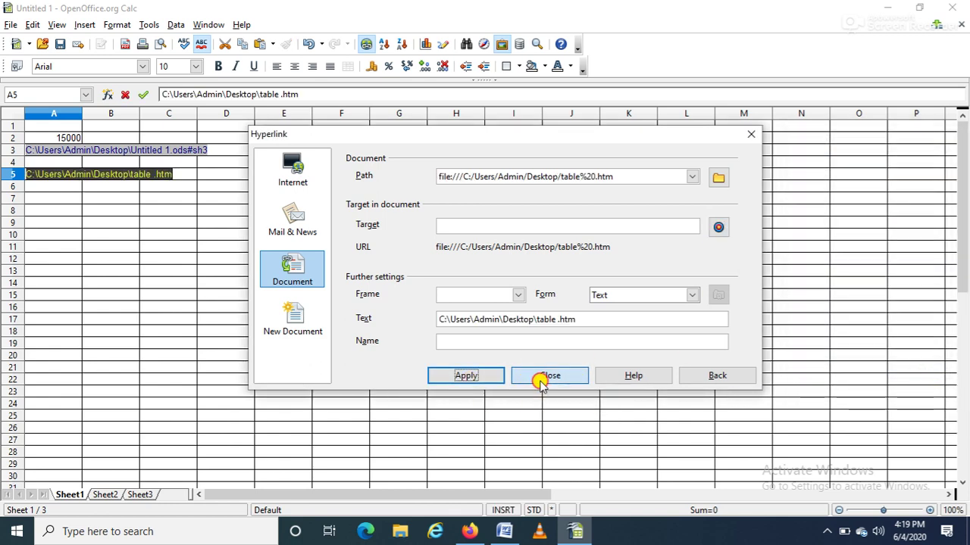
Close the hyperlink settings, follow the A5 link to view table .htm in the browser, and return to cell A7 of the spreadsheet
{"action": "left_click", "coordinate": [539, 377]}
{"action": "left_click", "coordinate": [182, 370]}
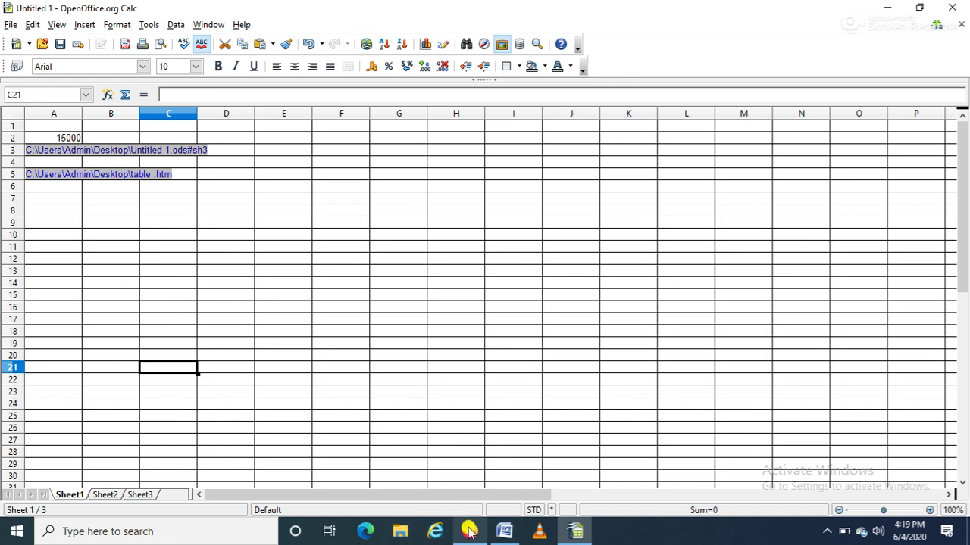
{"action": "key", "text": "Escape"}
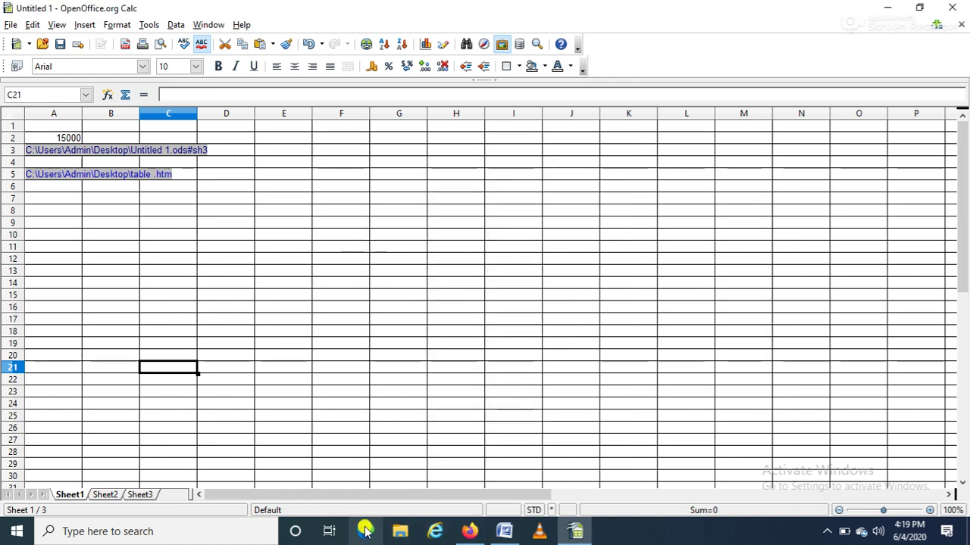
{"action": "left_click", "coordinate": [367, 532]}
{"action": "left_click", "coordinate": [108, 176]}
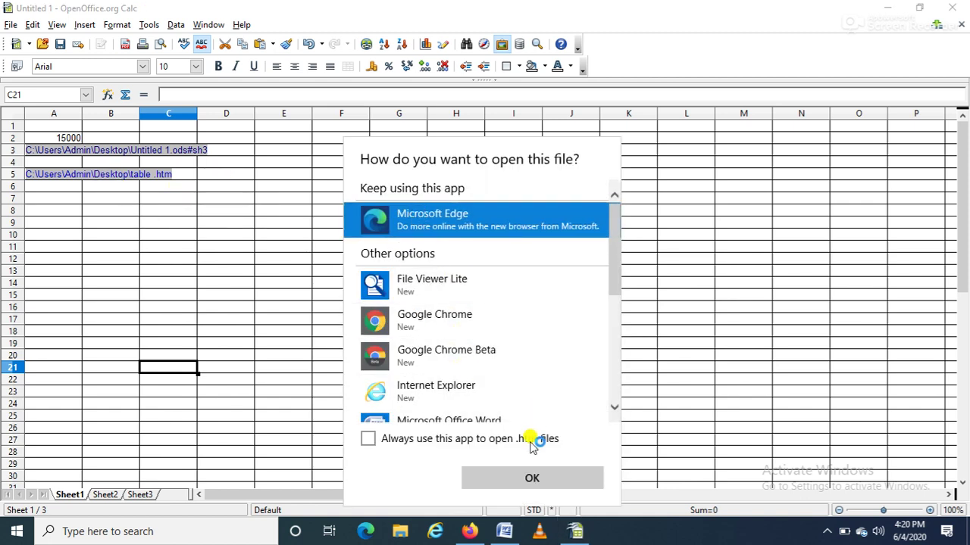
{"action": "left_click", "coordinate": [524, 476]}
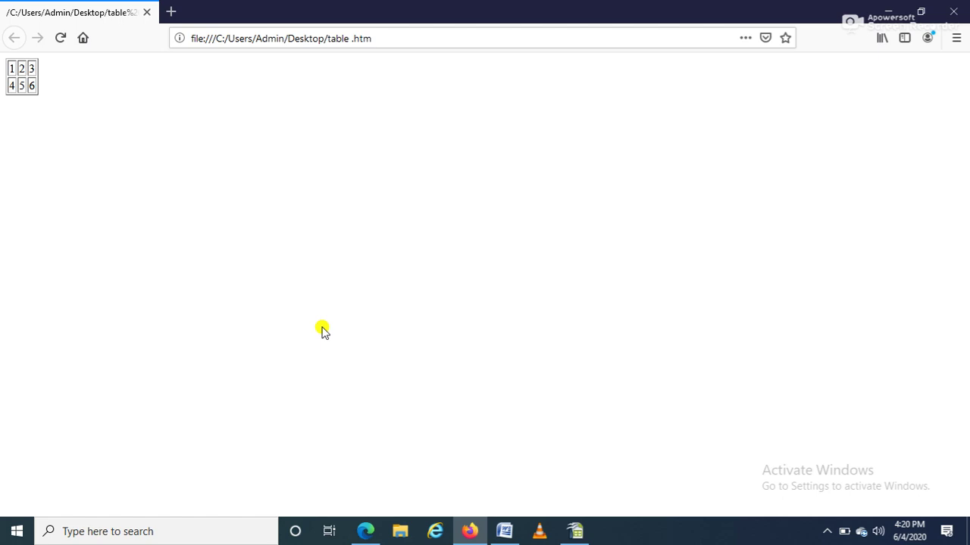
{"action": "left_click", "coordinate": [574, 532]}
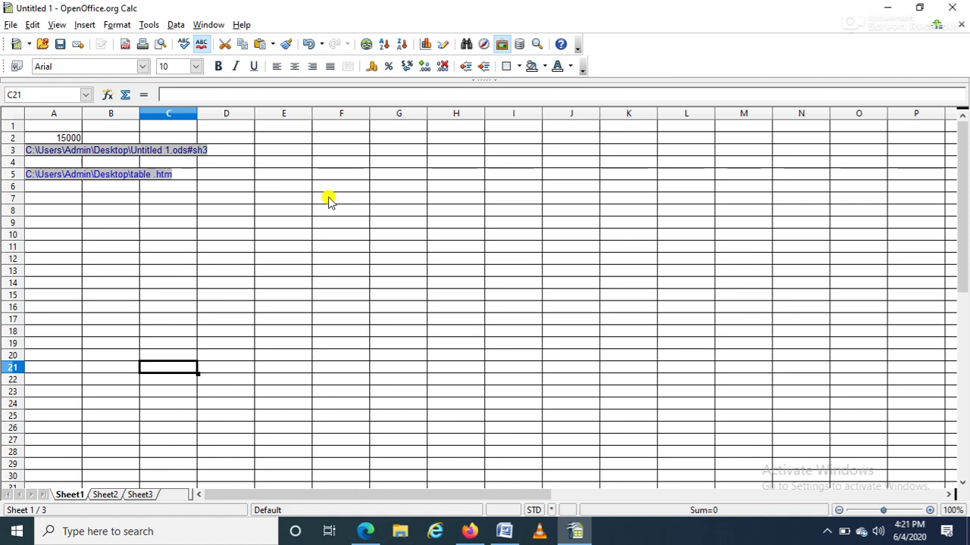
{"action": "left_click", "coordinate": [60, 198]}
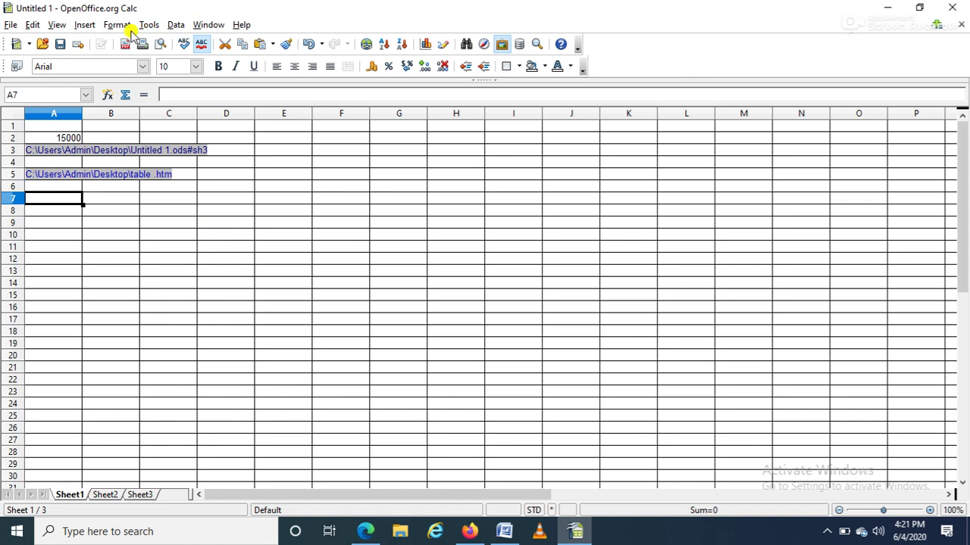
{"action": "left_click", "coordinate": [85, 25]}
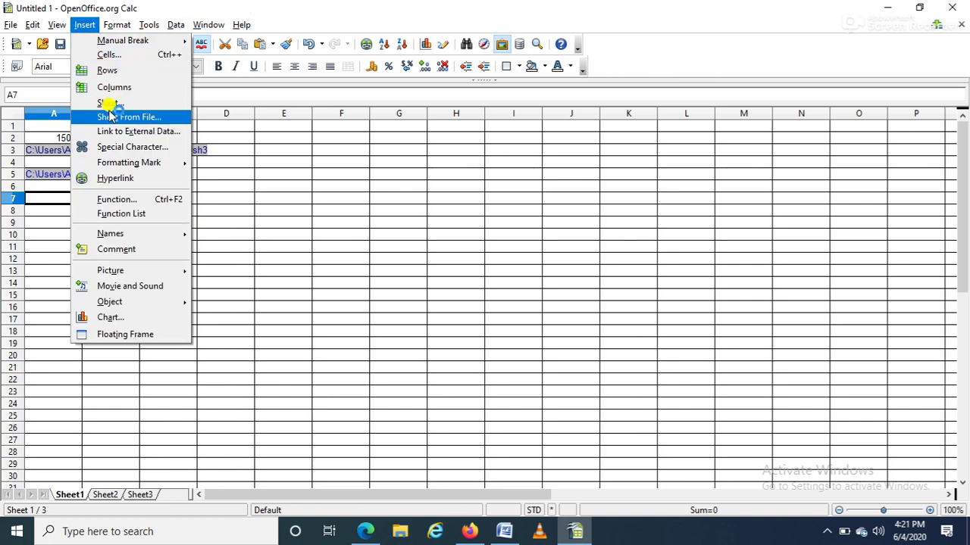
{"action": "left_click", "coordinate": [111, 134]}
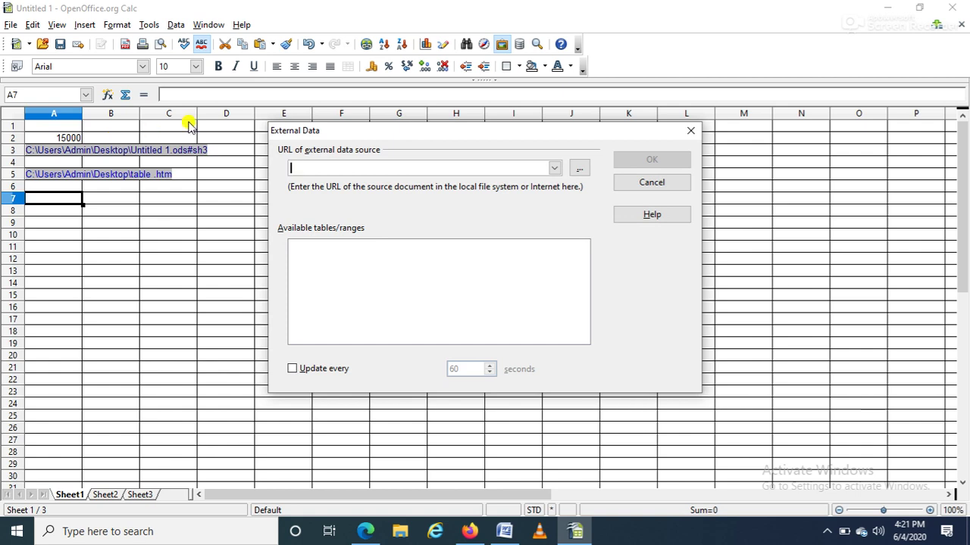
{"action": "left_click", "coordinate": [624, 186]}
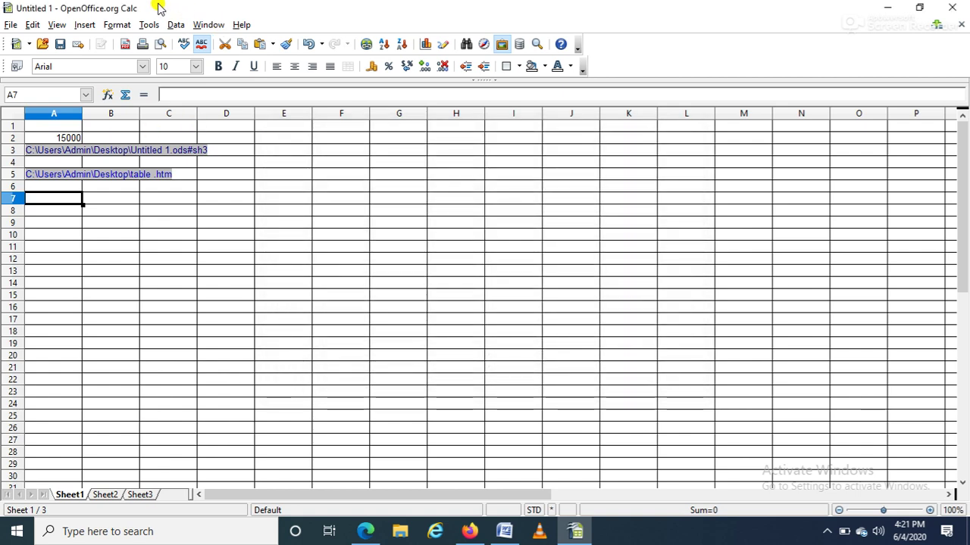
Start a link to external data in cell A7 and choose "table .htm" from the Desktop as its source
{"action": "left_click", "coordinate": [84, 25]}
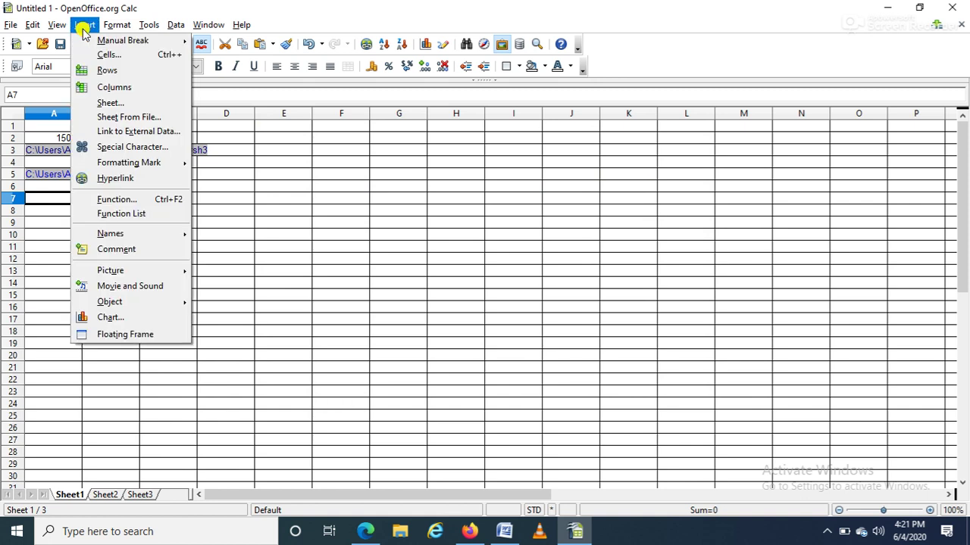
{"action": "left_click", "coordinate": [113, 130]}
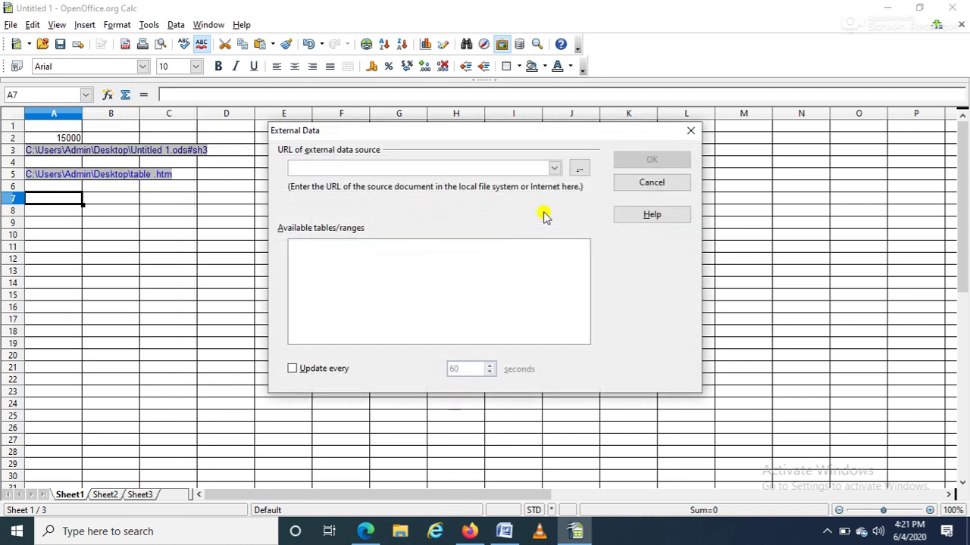
{"action": "left_click", "coordinate": [580, 169]}
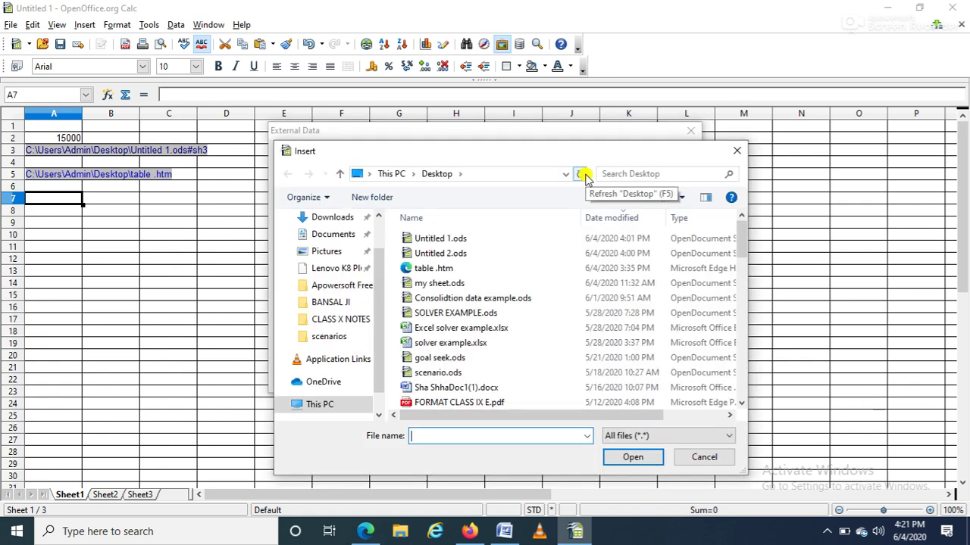
{"action": "left_click", "coordinate": [429, 268]}
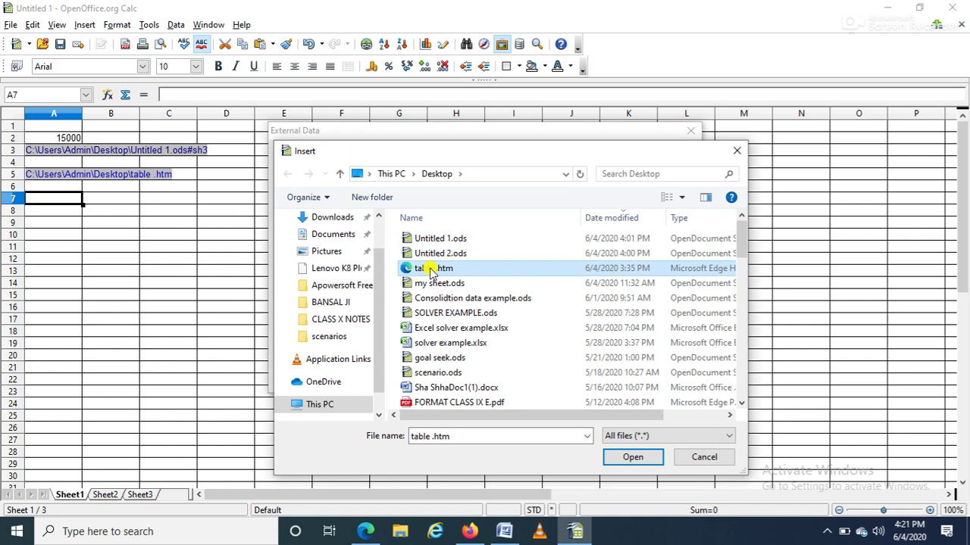
{"action": "left_click", "coordinate": [641, 457]}
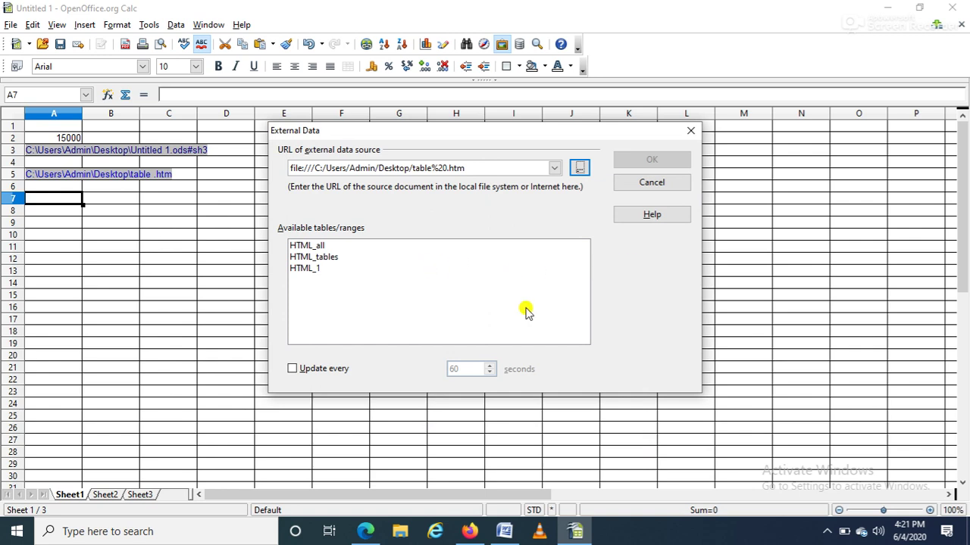
Select the HTML_tables range, check the source page in the browser, and insert the linked table at A7
{"action": "left_click", "coordinate": [315, 247]}
{"action": "left_click", "coordinate": [325, 258]}
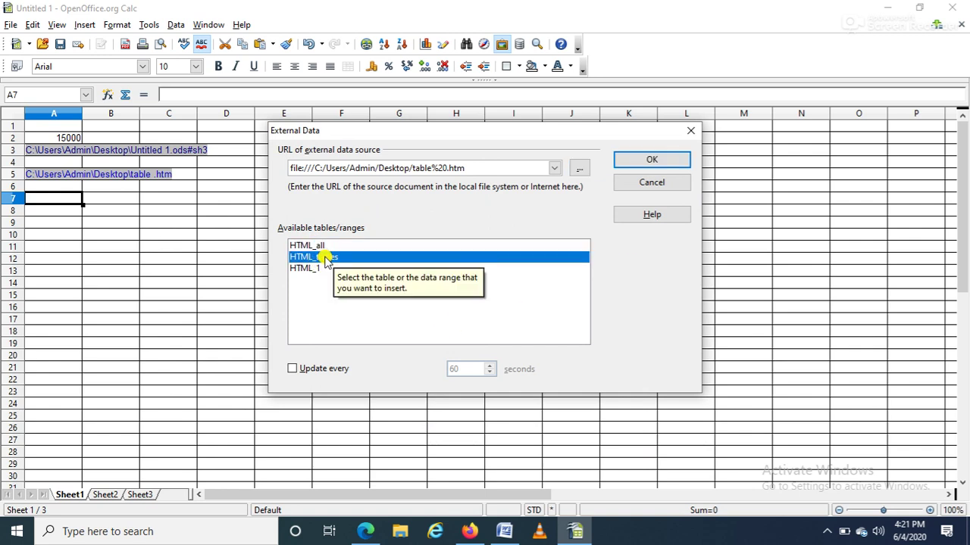
{"action": "left_click", "coordinate": [309, 268]}
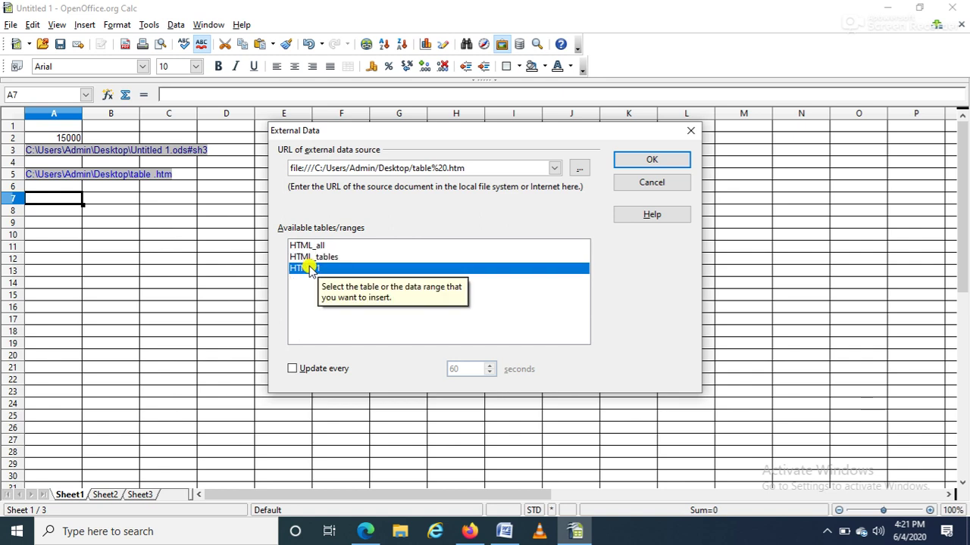
{"action": "left_click", "coordinate": [320, 258]}
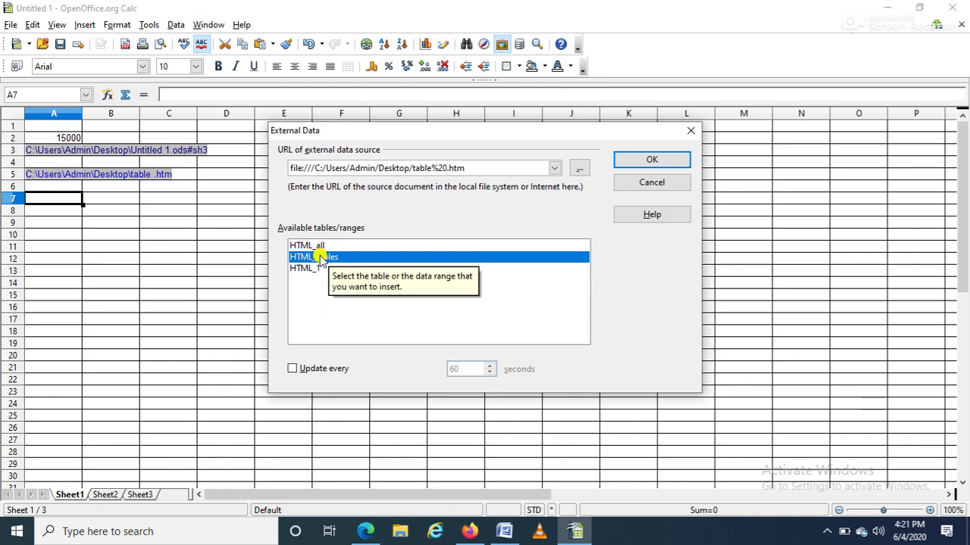
{"action": "left_click", "coordinate": [470, 530]}
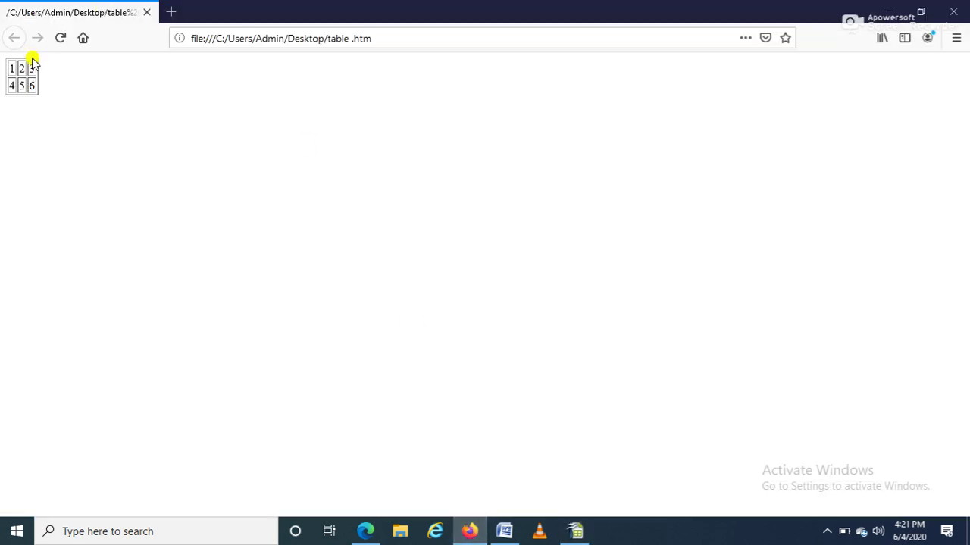
{"action": "left_click", "coordinate": [575, 532]}
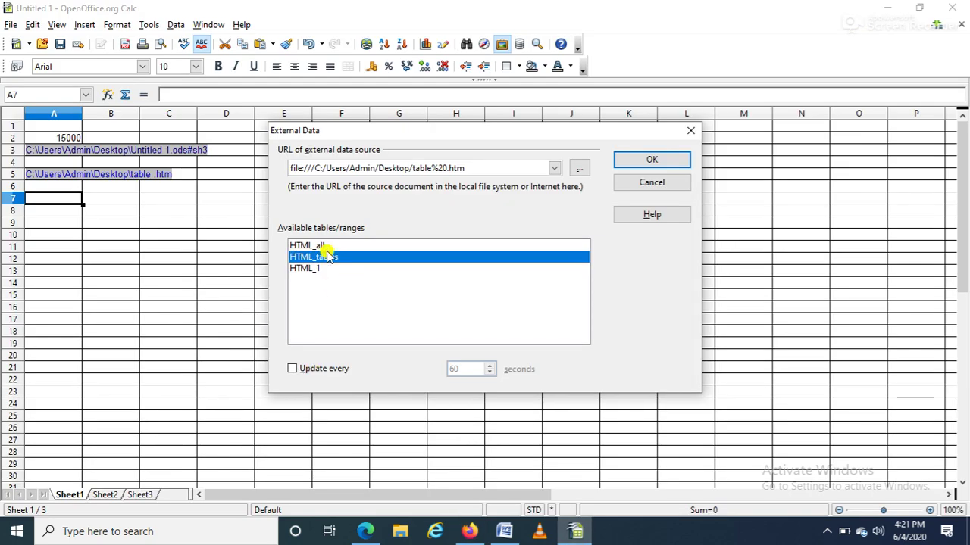
{"action": "left_click", "coordinate": [655, 160]}
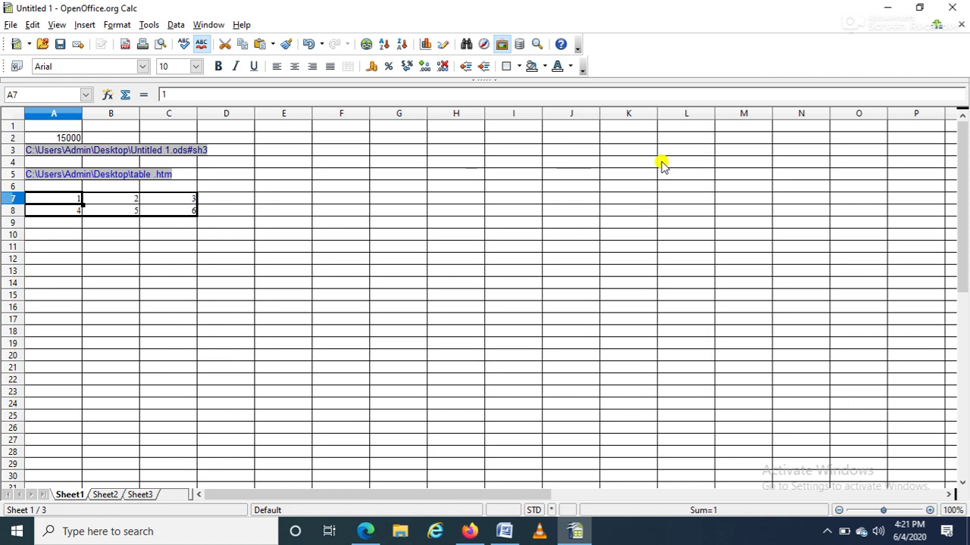
Compare the linked table in the sheet with its source page table .htm in the browser, returning to the spreadsheet
{"action": "left_click", "coordinate": [219, 258]}
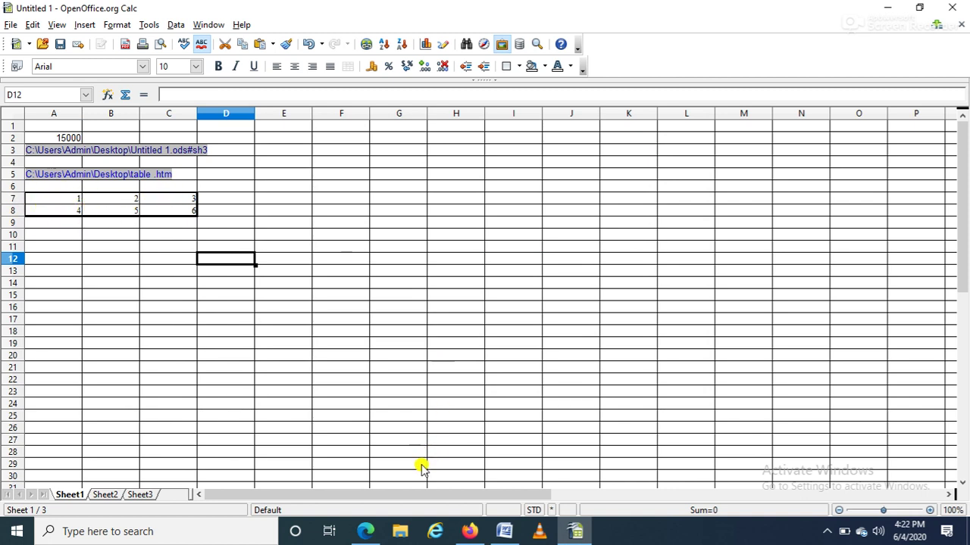
{"action": "left_click", "coordinate": [467, 530]}
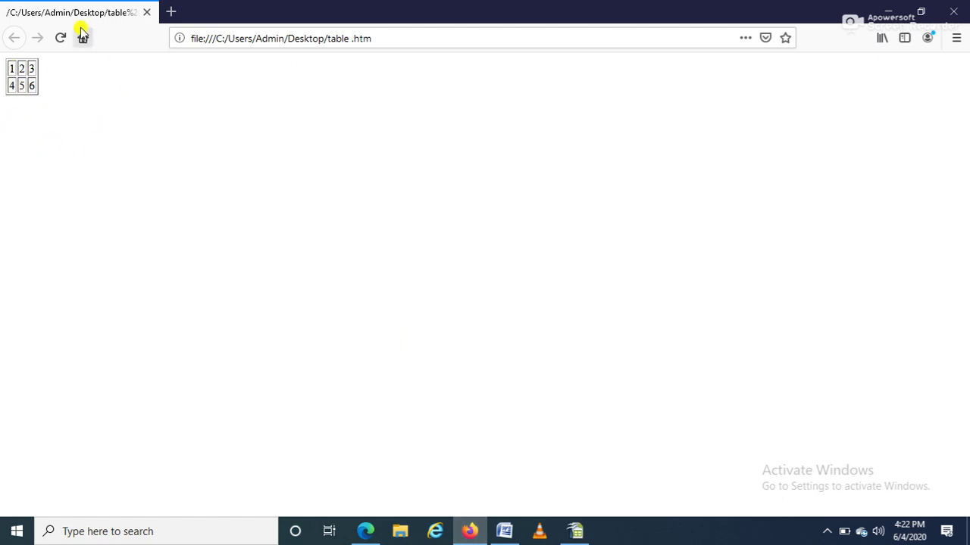
{"action": "left_click", "coordinate": [575, 530]}
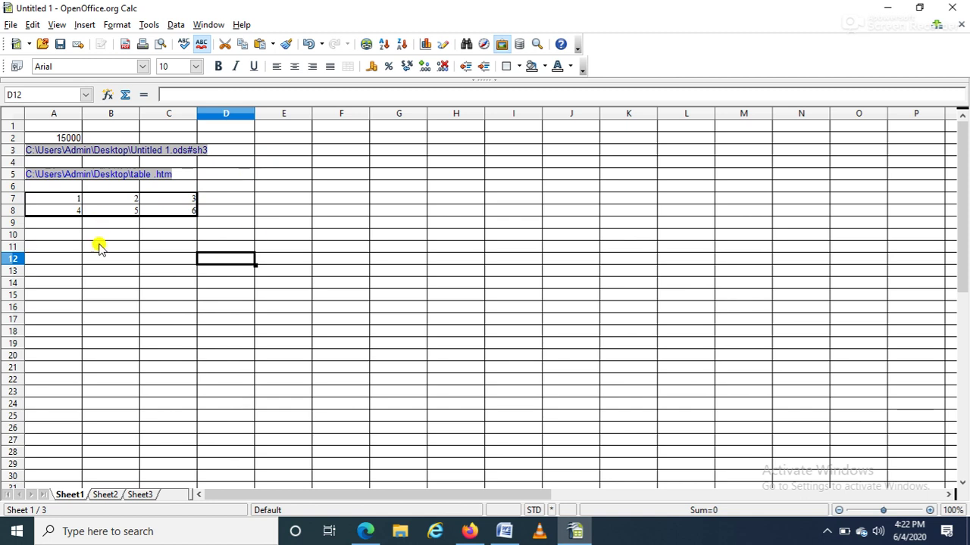
{"action": "left_click", "coordinate": [188, 249]}
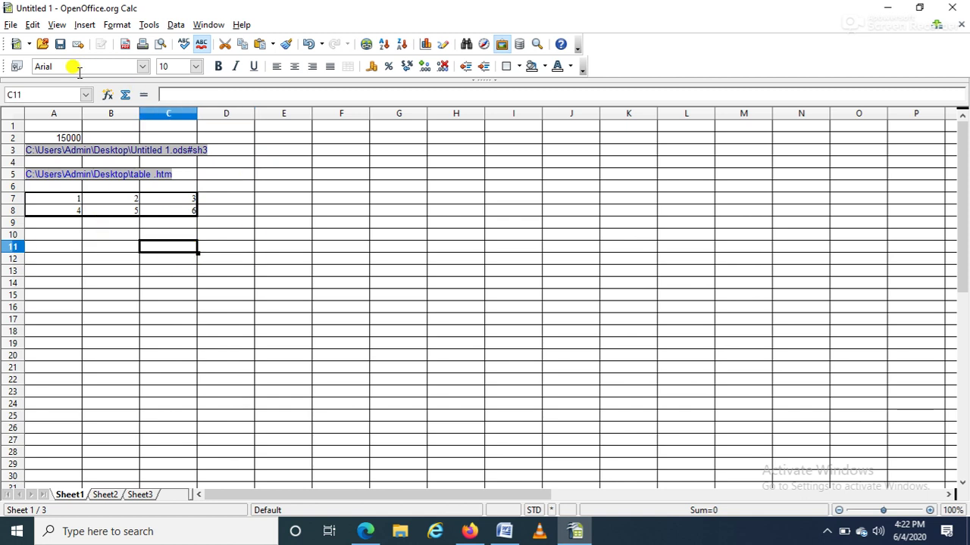
{"action": "left_click", "coordinate": [84, 24]}
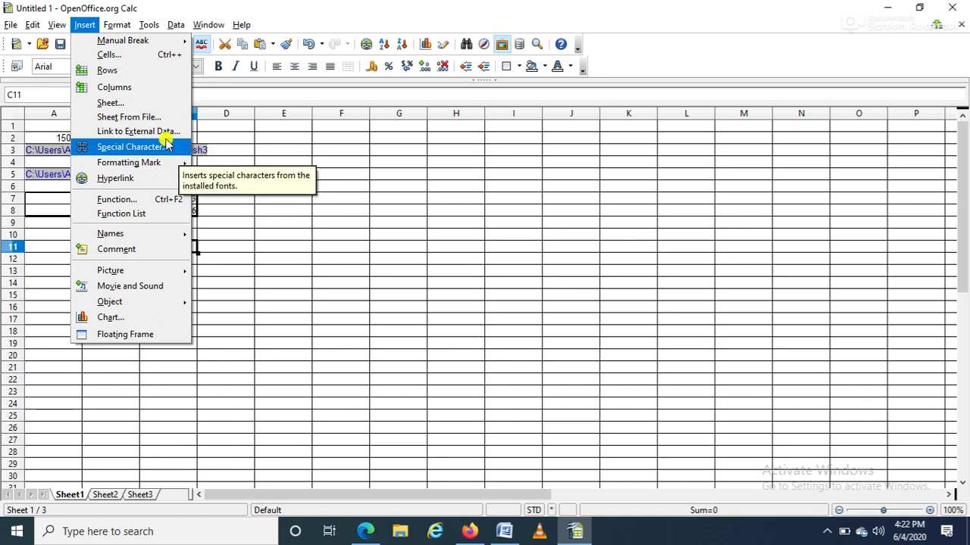
{"action": "left_click", "coordinate": [237, 216]}
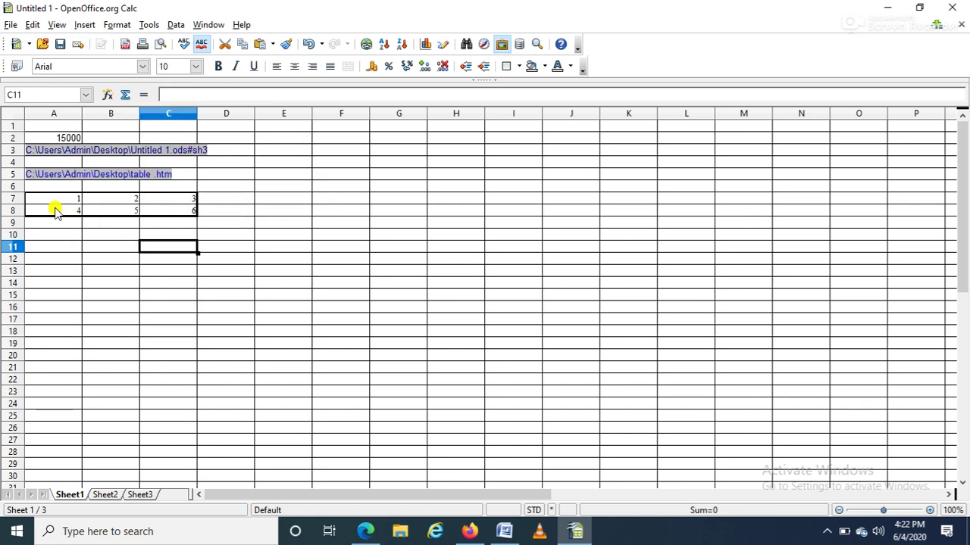
{"action": "left_click", "coordinate": [44, 201]}
{"action": "left_click", "coordinate": [76, 249]}
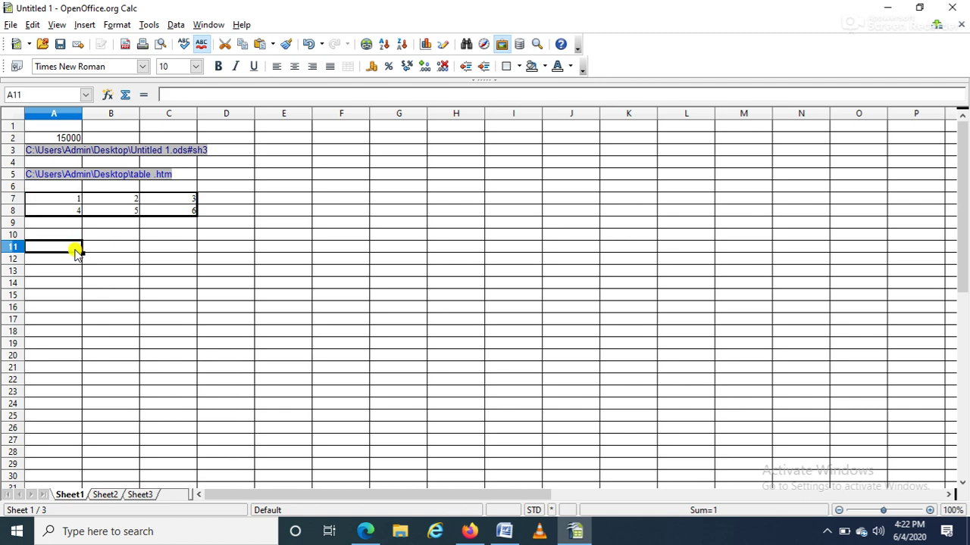
{"action": "left_click", "coordinate": [151, 188]}
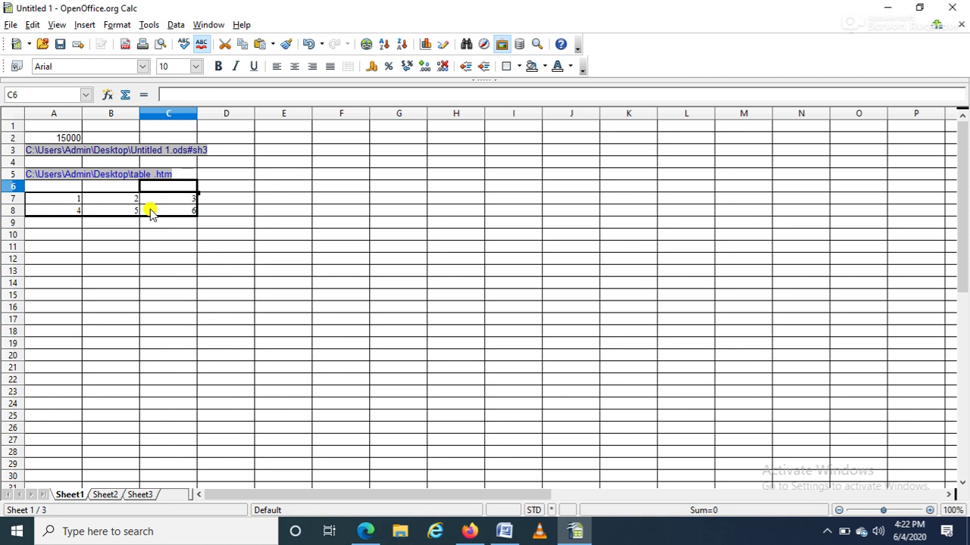
{"action": "left_click", "coordinate": [95, 250]}
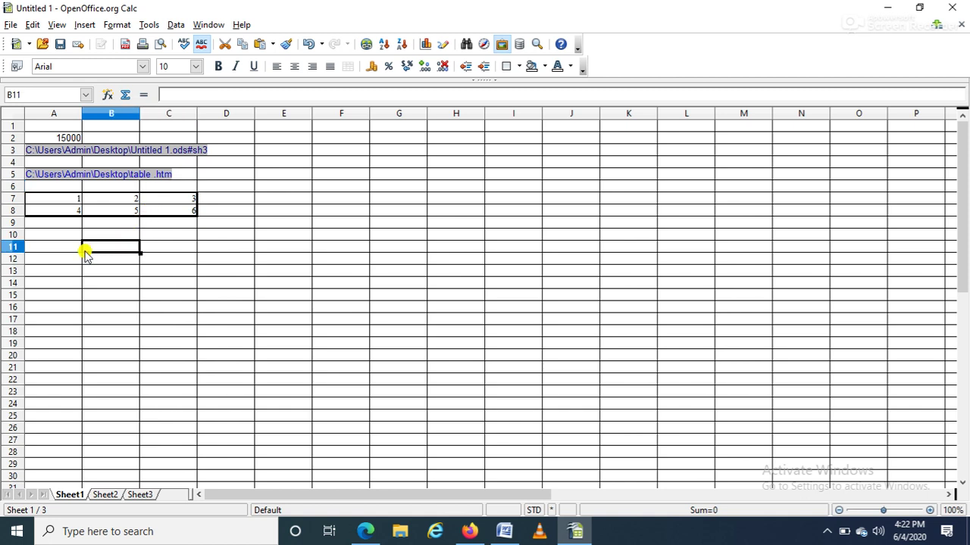
{"action": "left_click", "coordinate": [41, 271]}
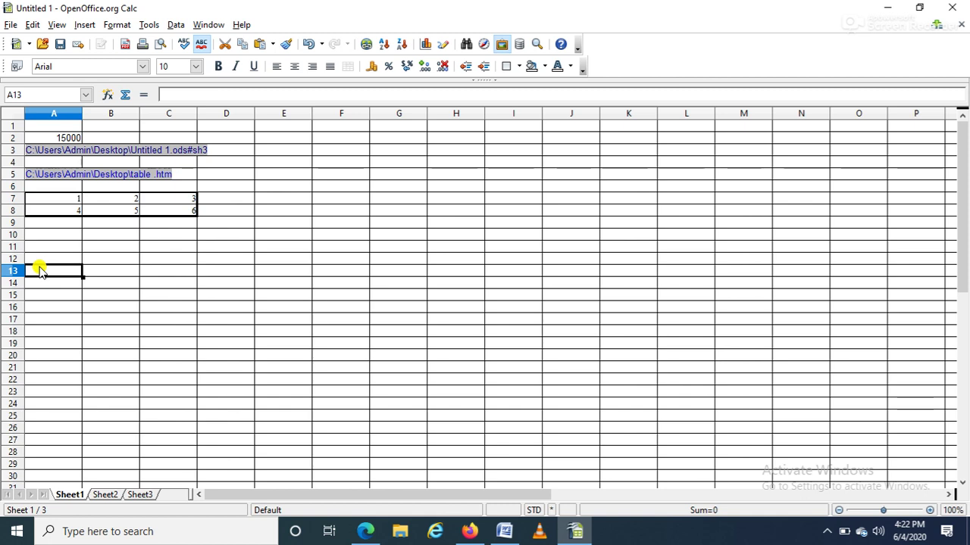
{"action": "left_click", "coordinate": [148, 24]}
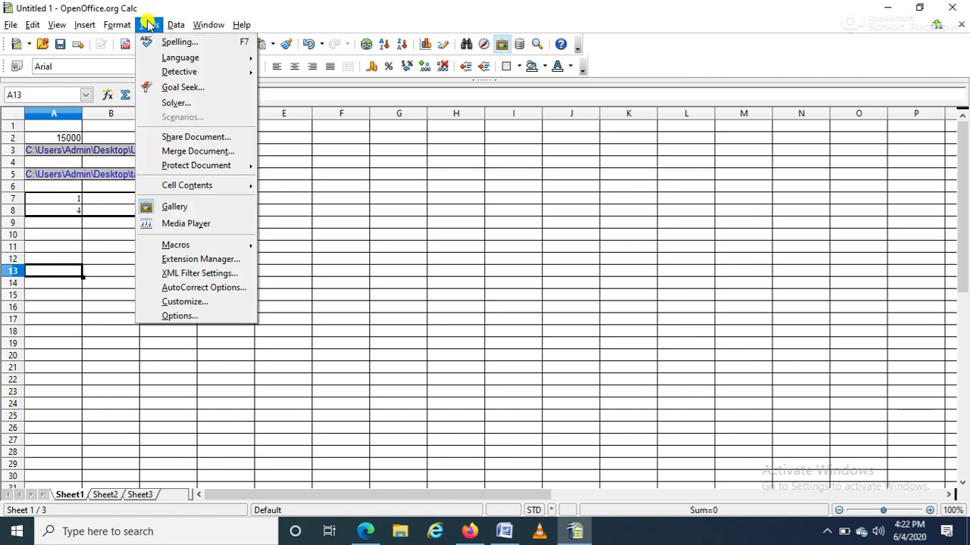
{"action": "mouse_move", "coordinate": [87, 25]}
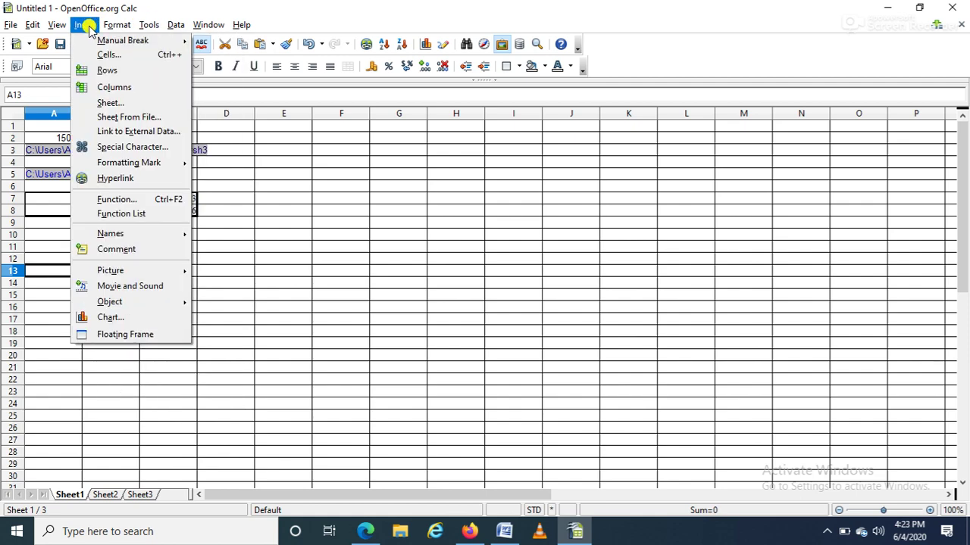
Switch to LINKING SPREADSHEET DATA.docx in Word and review the instructions under "Linking to External Data"
{"action": "left_click", "coordinate": [509, 534]}
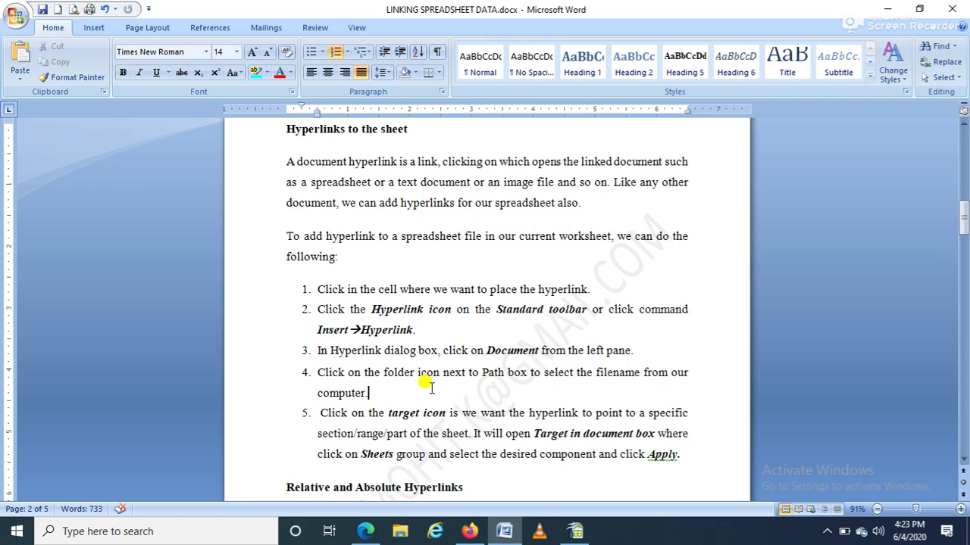
{"action": "scroll", "coordinate": [430, 387], "scroll_direction": "down", "scroll_amount": 10}
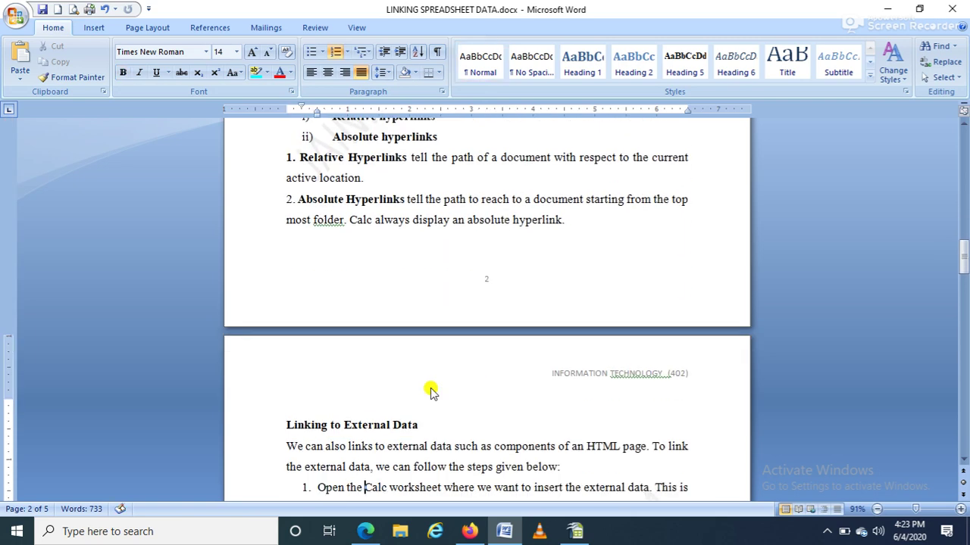
{"action": "scroll", "coordinate": [431, 387], "scroll_direction": "down", "scroll_amount": 5}
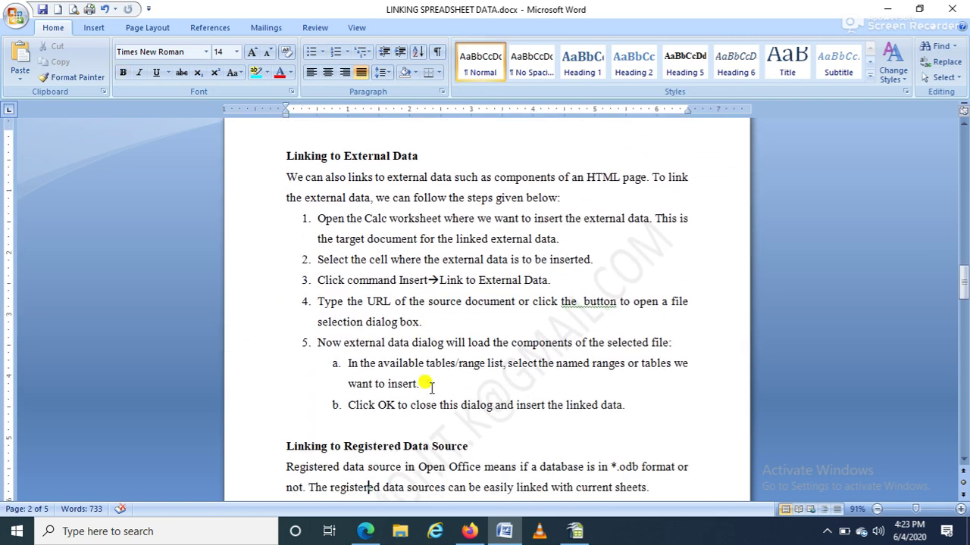
Review the "Linking to Registered Data Source" notes, switch to OpenOffice.org Calc, and show the registered data sources above Sheet1
{"action": "scroll", "coordinate": [430, 387], "scroll_direction": "down", "scroll_amount": 3}
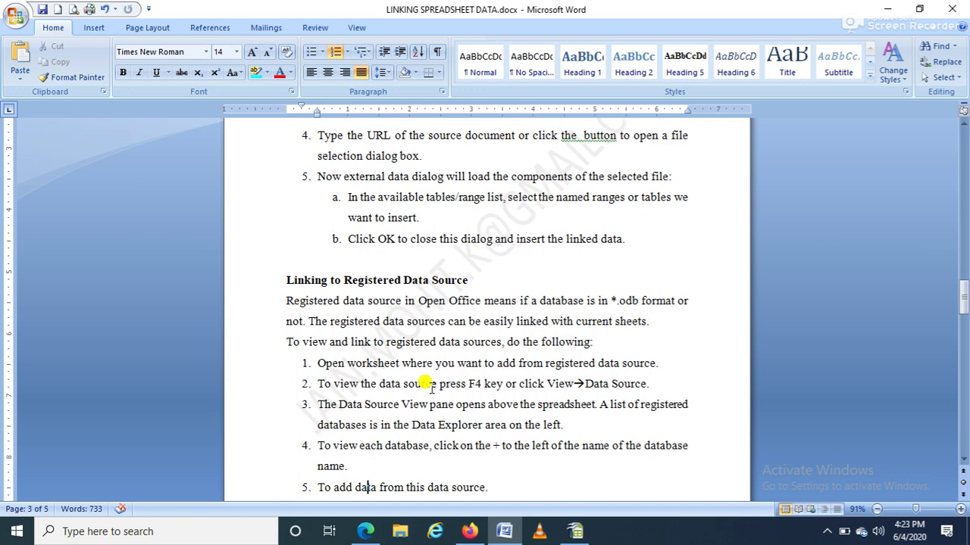
{"action": "left_click", "coordinate": [573, 535]}
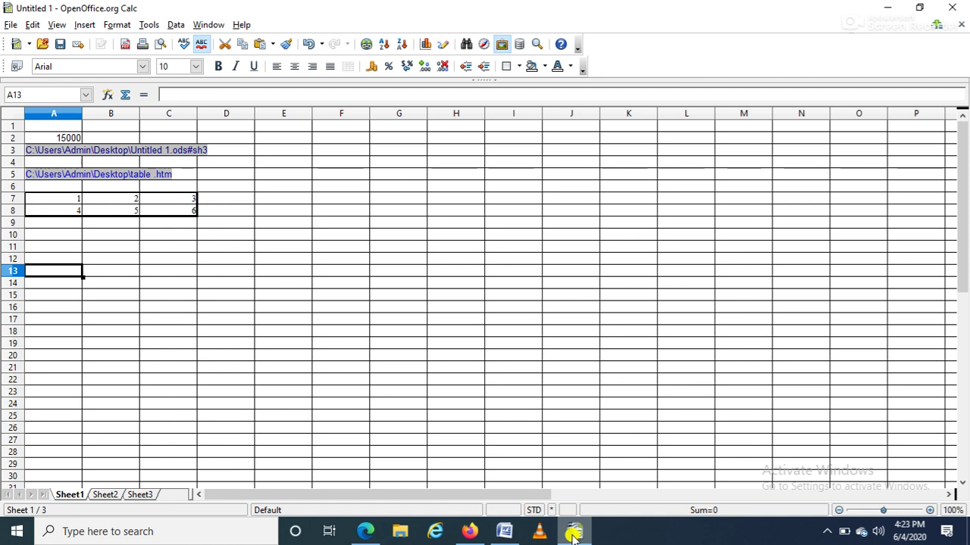
{"action": "left_click", "coordinate": [52, 25]}
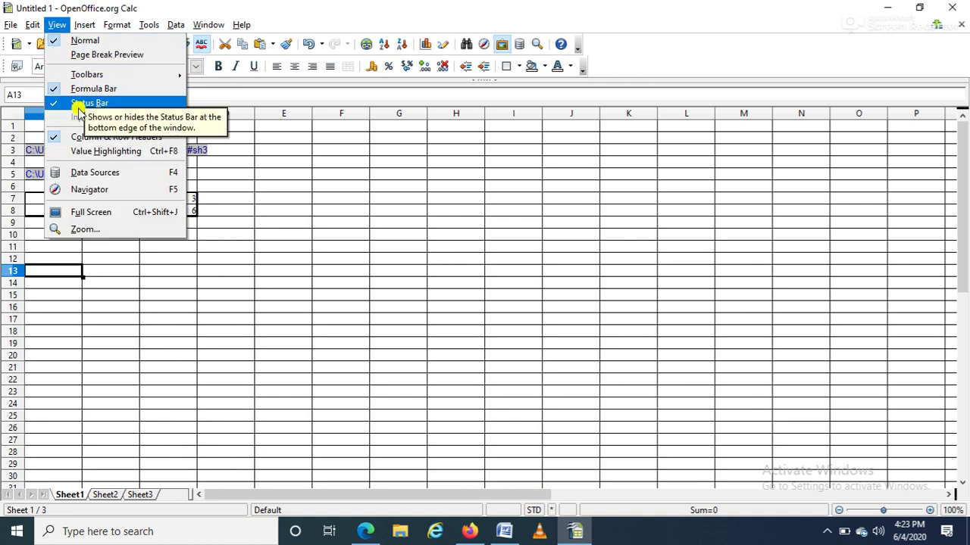
{"action": "key", "text": "Escape"}
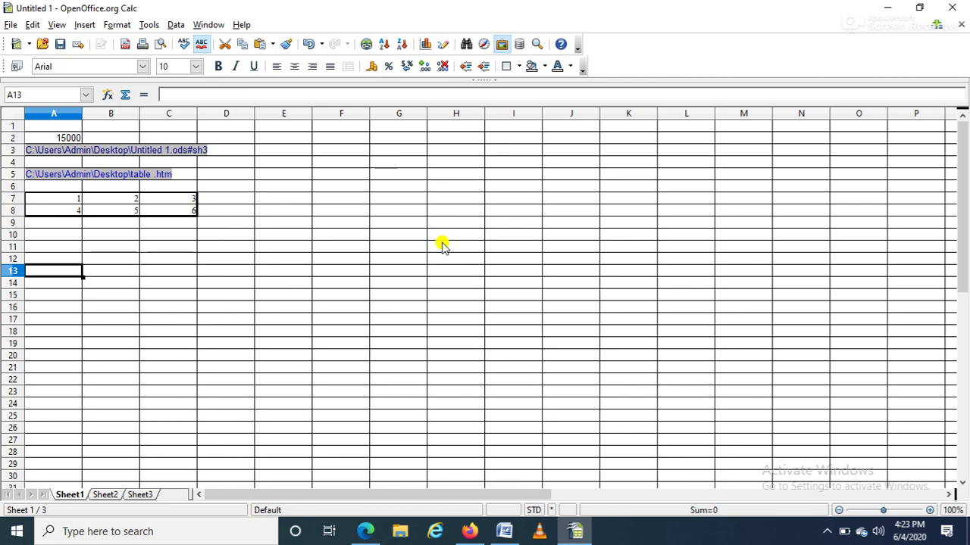
{"action": "key", "text": "F4"}
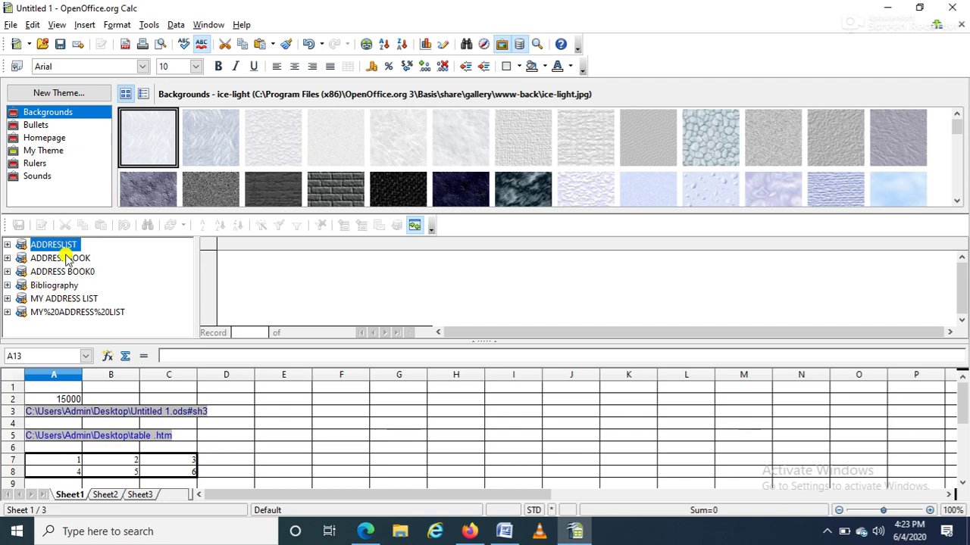
Try to list the tables of the ADDRESS BOOK data source
{"action": "left_click", "coordinate": [7, 259]}
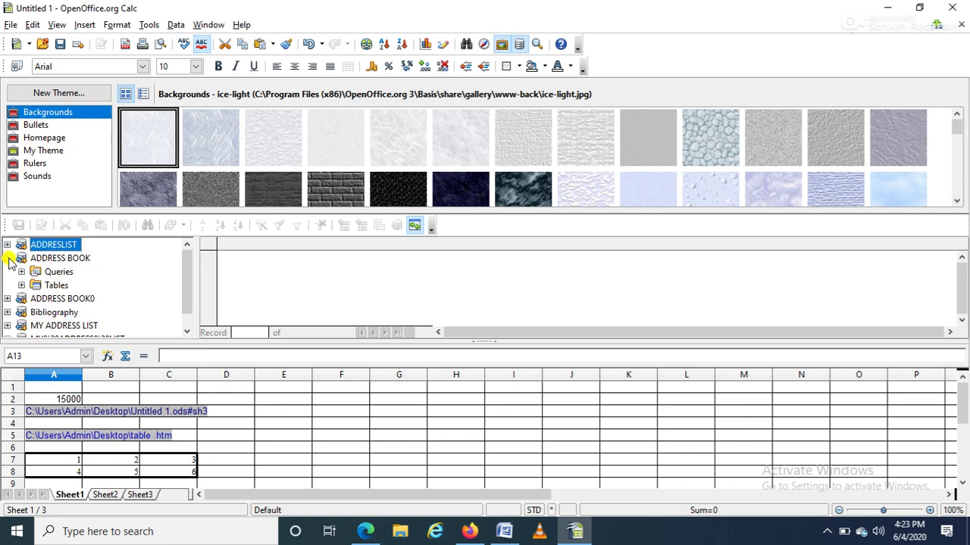
{"action": "left_click", "coordinate": [51, 286]}
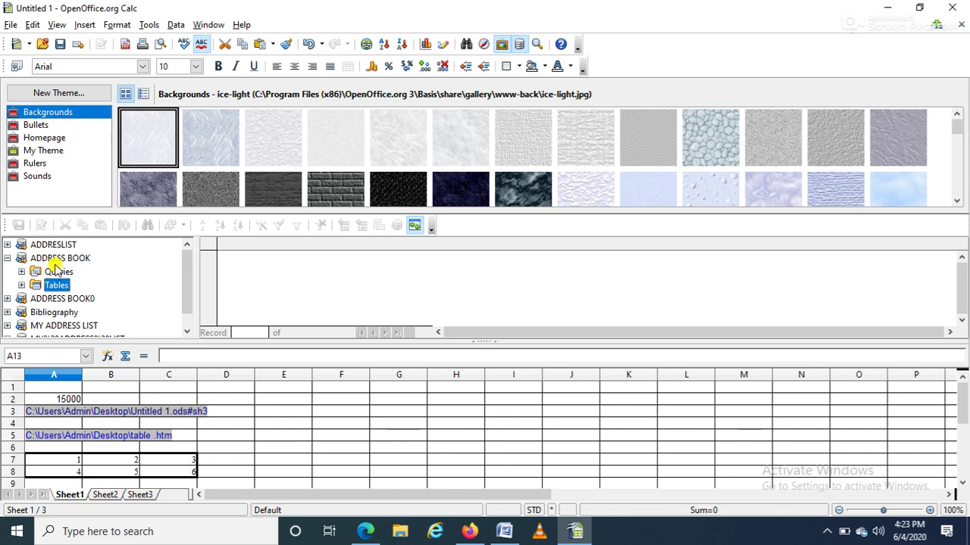
{"action": "double_click", "coordinate": [57, 285]}
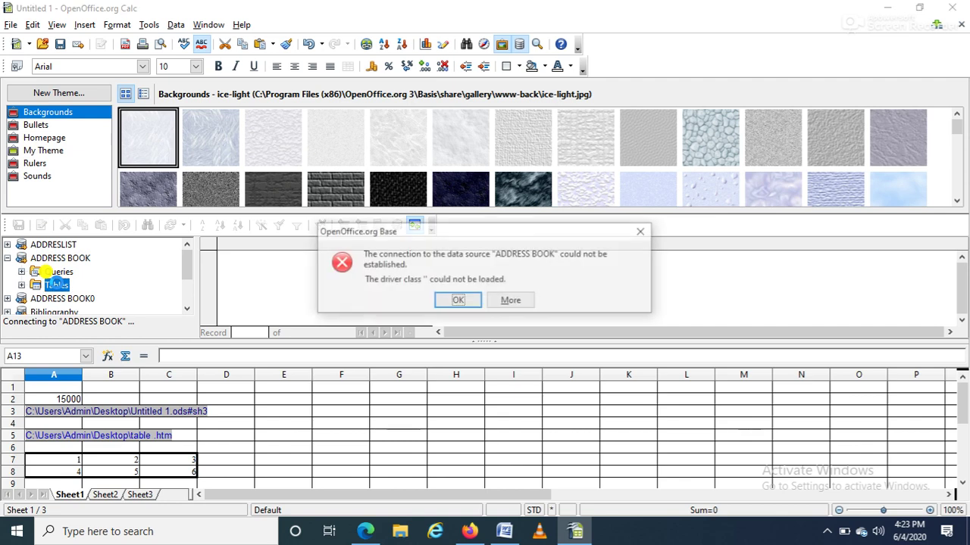
{"action": "left_click", "coordinate": [458, 301]}
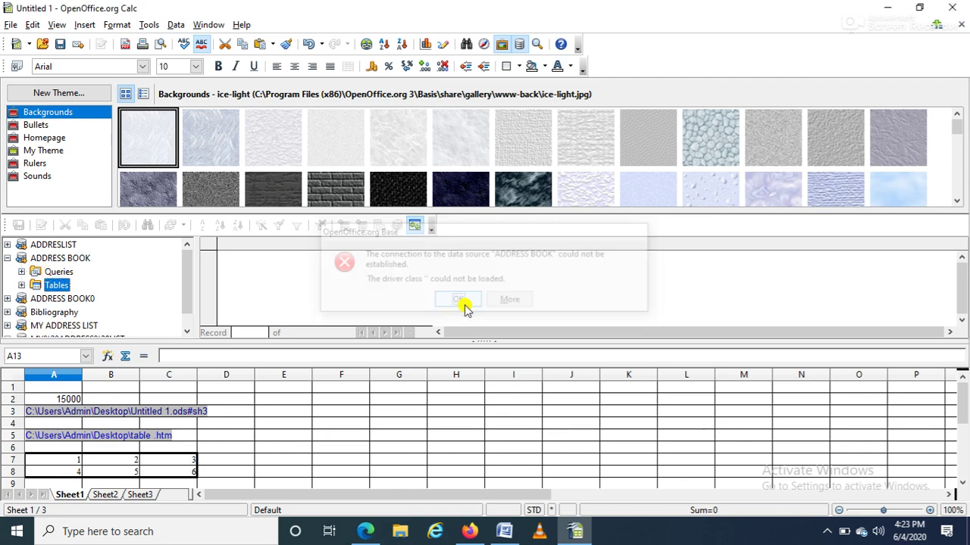
Expand the ADDRESLIST data source and display the records of its ADDRESLIST table
{"action": "double_click", "coordinate": [47, 246]}
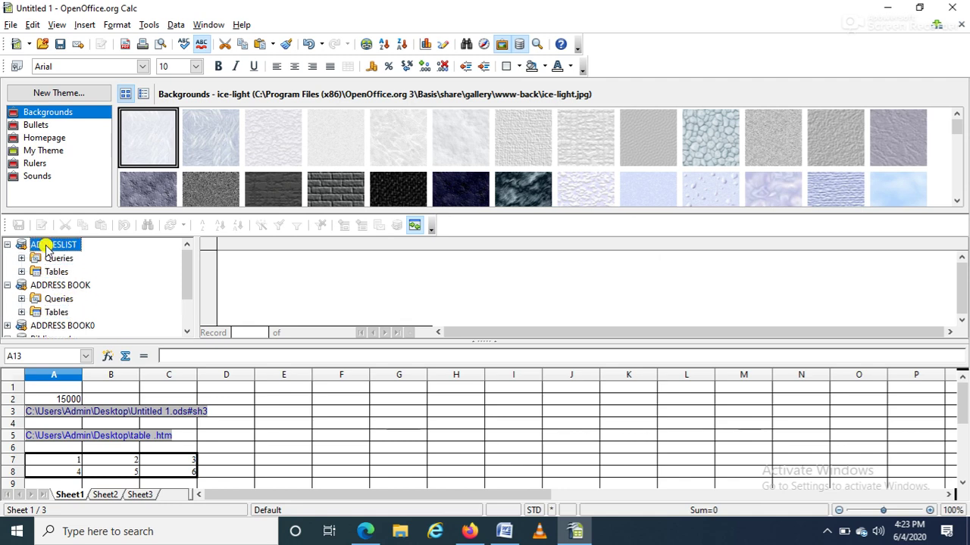
{"action": "double_click", "coordinate": [54, 271]}
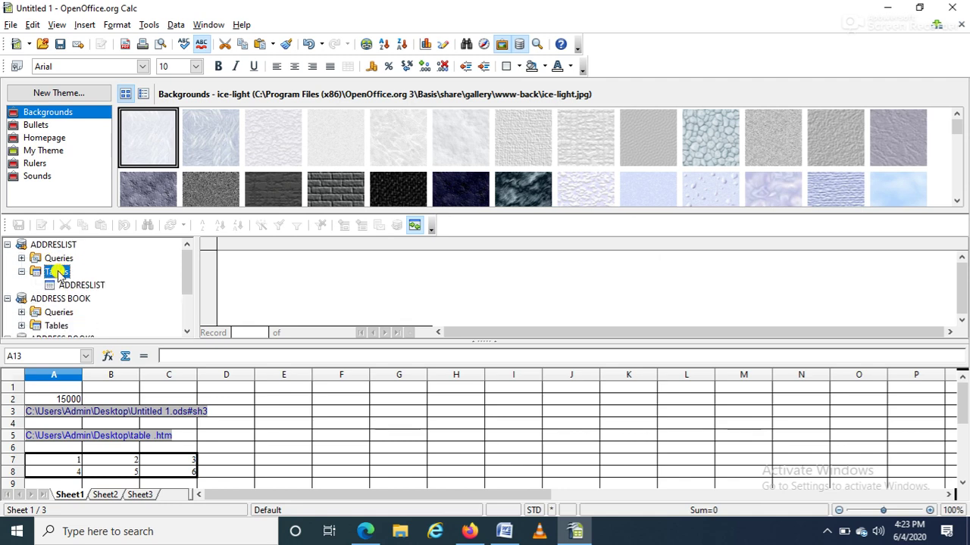
{"action": "left_click", "coordinate": [80, 288]}
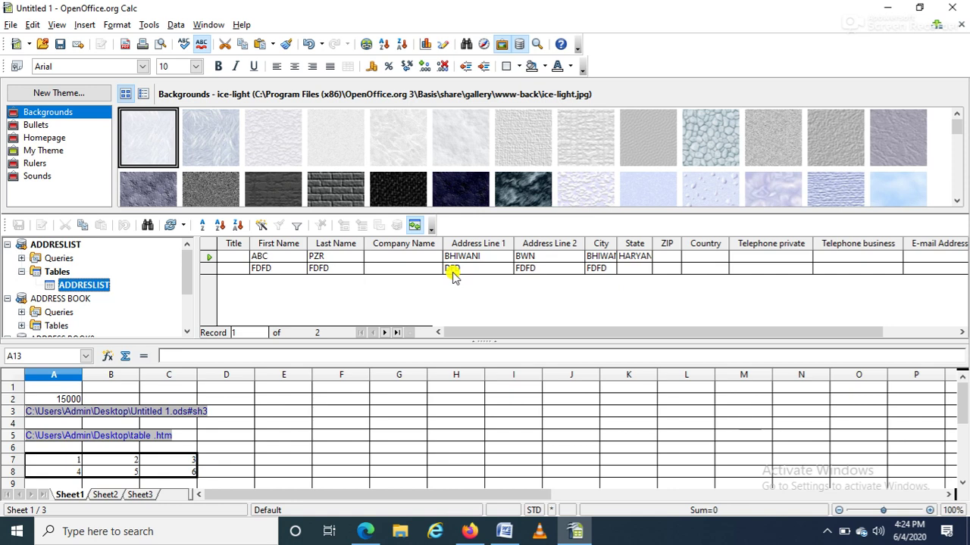
Select the entire ADDRESLIST table and insert its records with column headings into Sheet1 starting at cell E4
{"action": "left_click", "coordinate": [280, 429]}
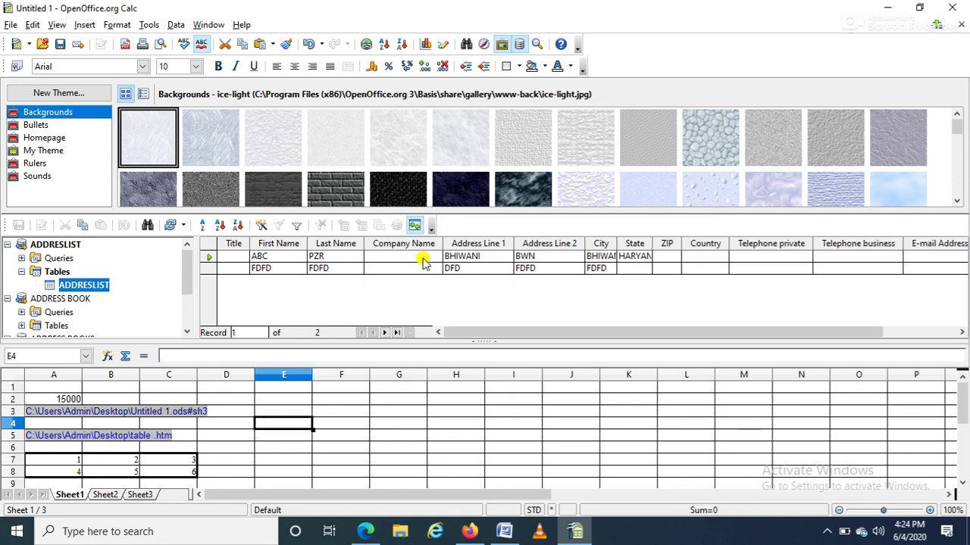
{"action": "left_click", "coordinate": [208, 245]}
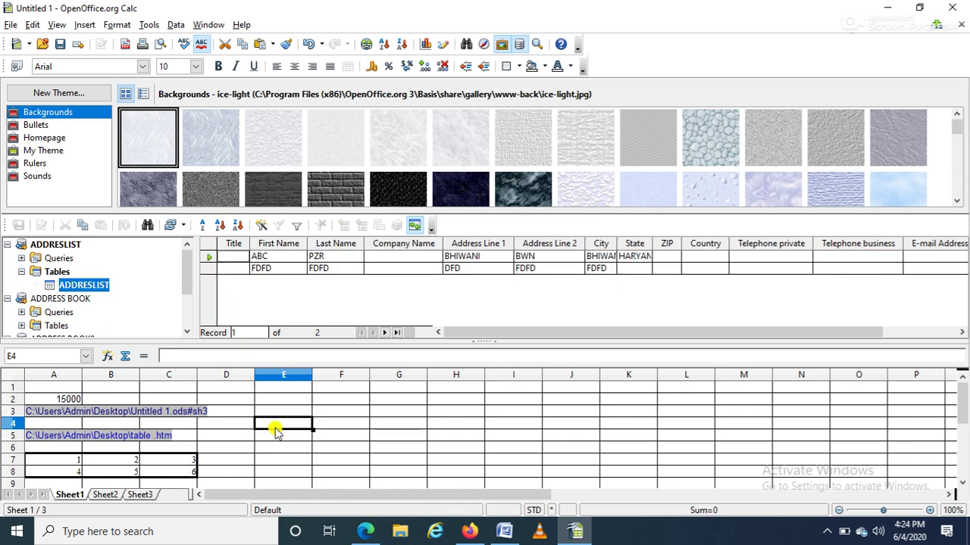
{"action": "left_click", "coordinate": [208, 245]}
{"action": "left_click", "coordinate": [207, 245]}
{"action": "left_click", "coordinate": [208, 245]}
{"action": "left_click_drag", "start_coordinate": [208, 244], "coordinate": [275, 426]}
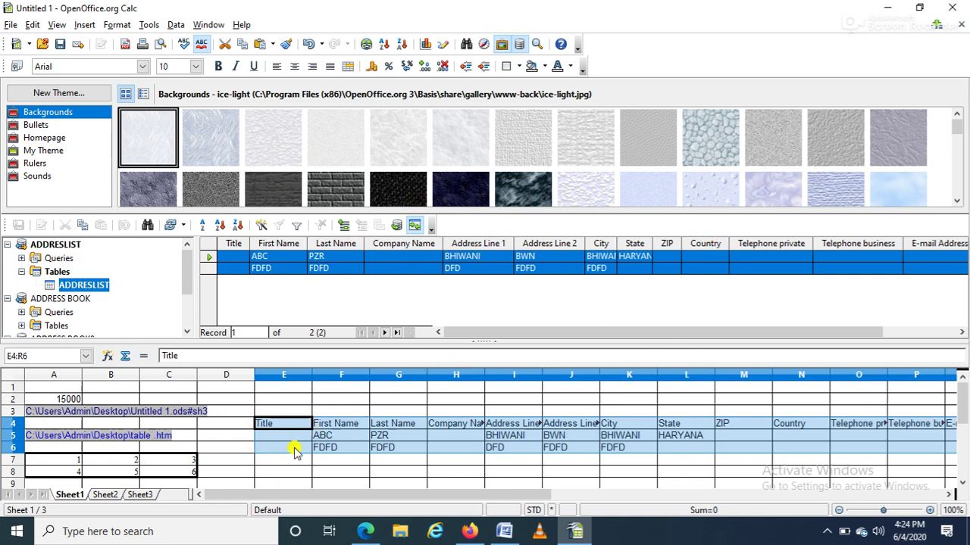
Check the inserted address records in Sheet1, including the contents of cell I5, and switch back to LINKING SPREADSHEET DATA.docx in Word
{"action": "left_click", "coordinate": [584, 437]}
{"action": "left_click", "coordinate": [522, 473]}
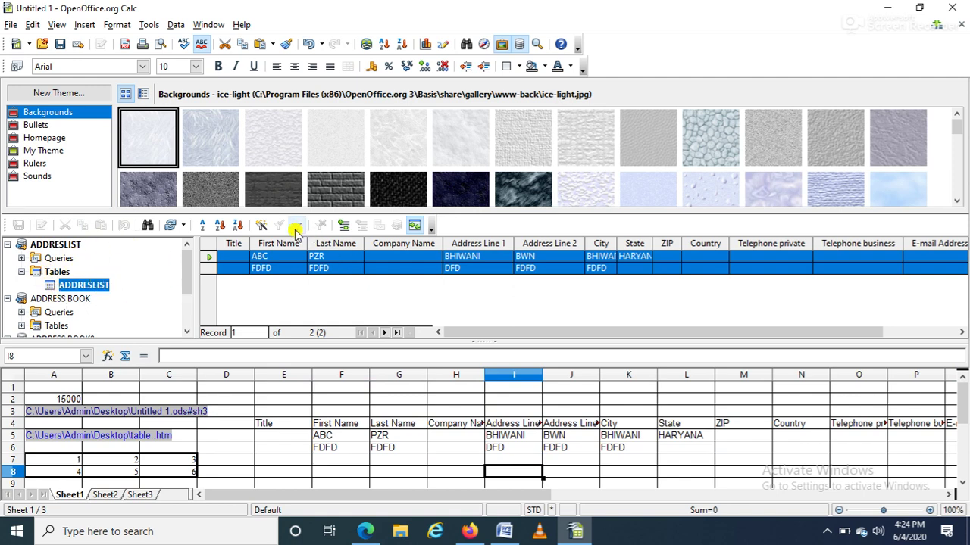
{"action": "left_click", "coordinate": [451, 461]}
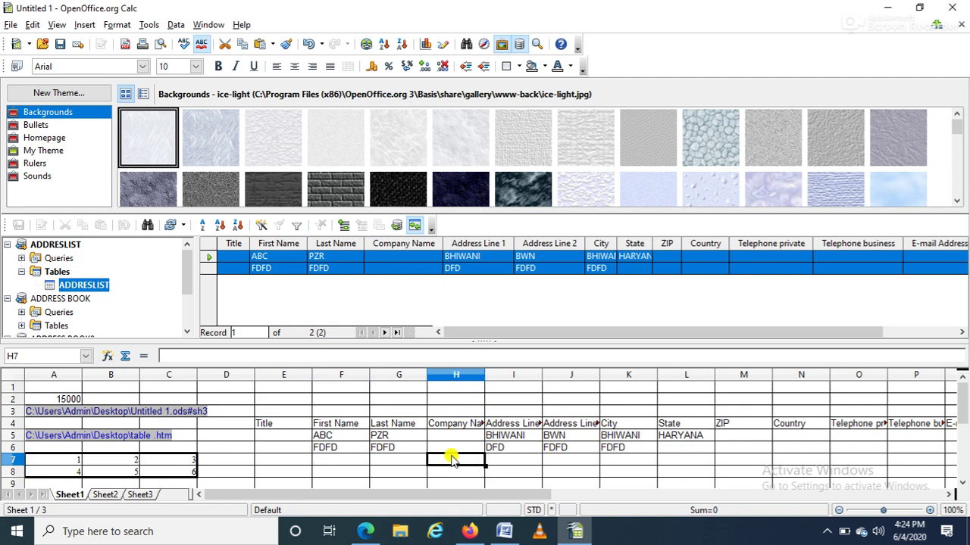
{"action": "left_click", "coordinate": [515, 437]}
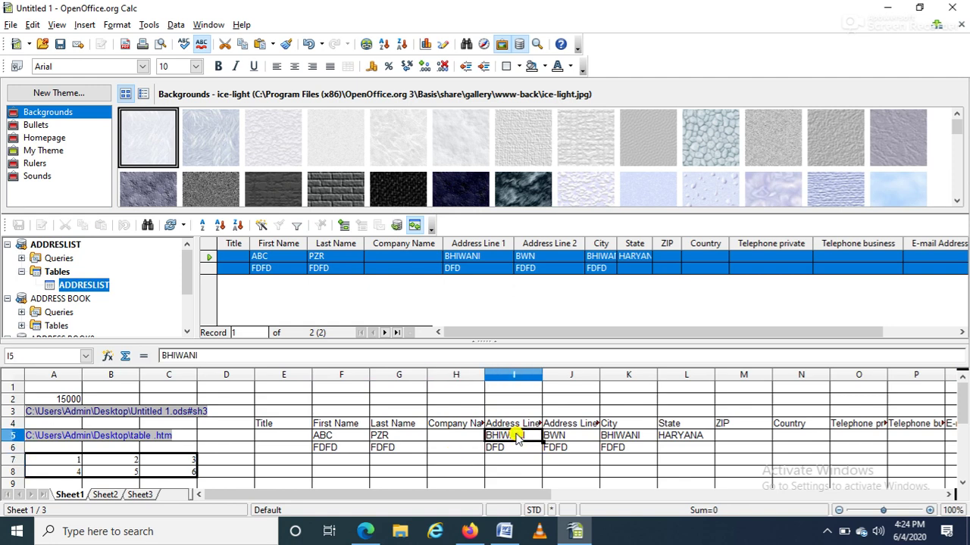
{"action": "double_click", "coordinate": [515, 437]}
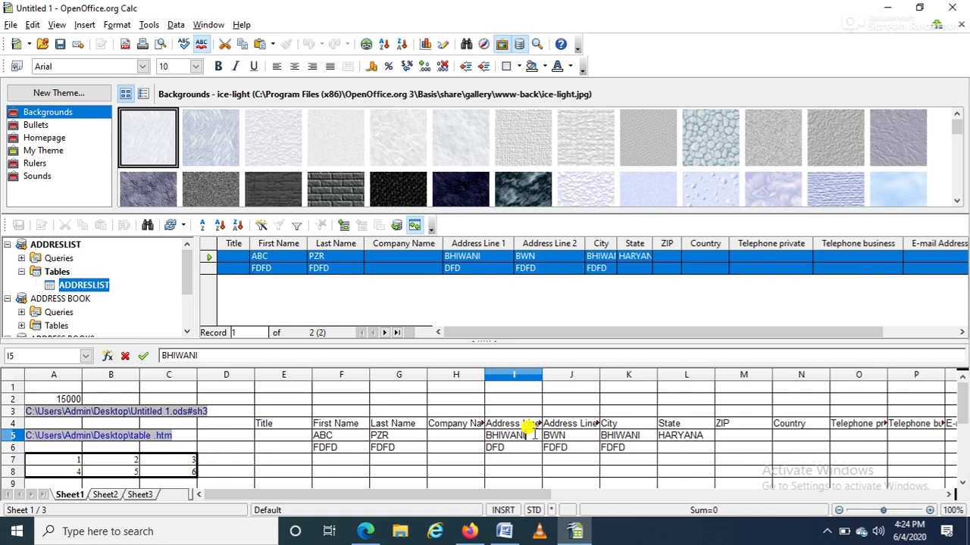
{"action": "key", "text": "Return"}
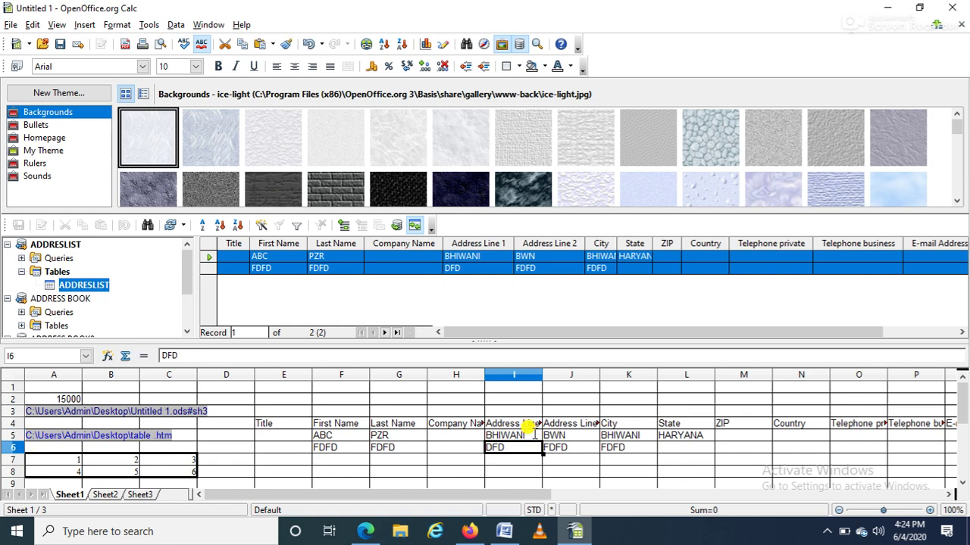
{"action": "left_click", "coordinate": [287, 400]}
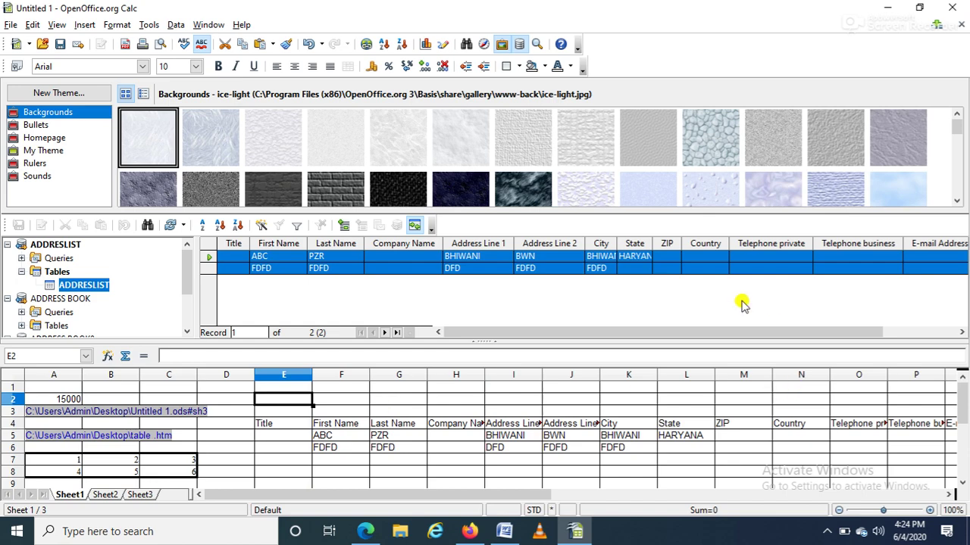
{"action": "left_click", "coordinate": [506, 531]}
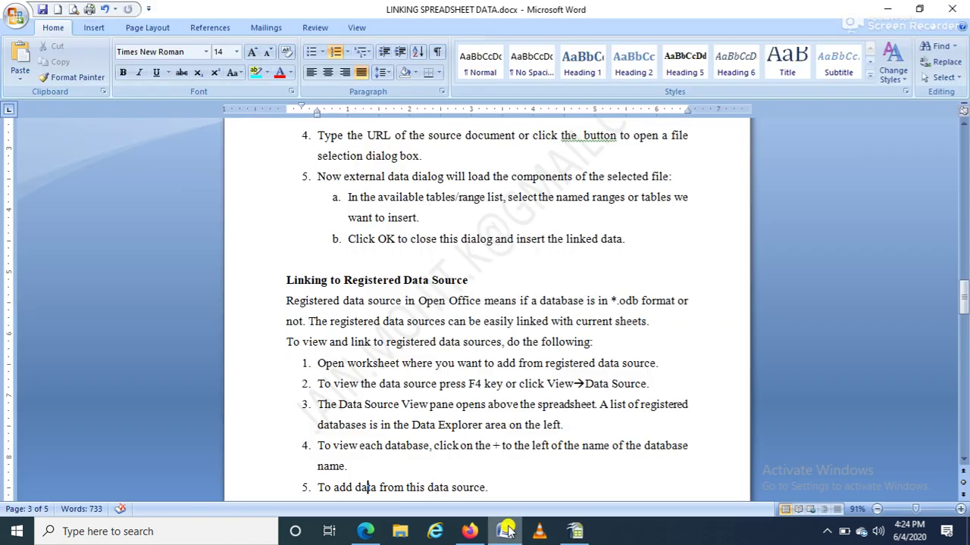